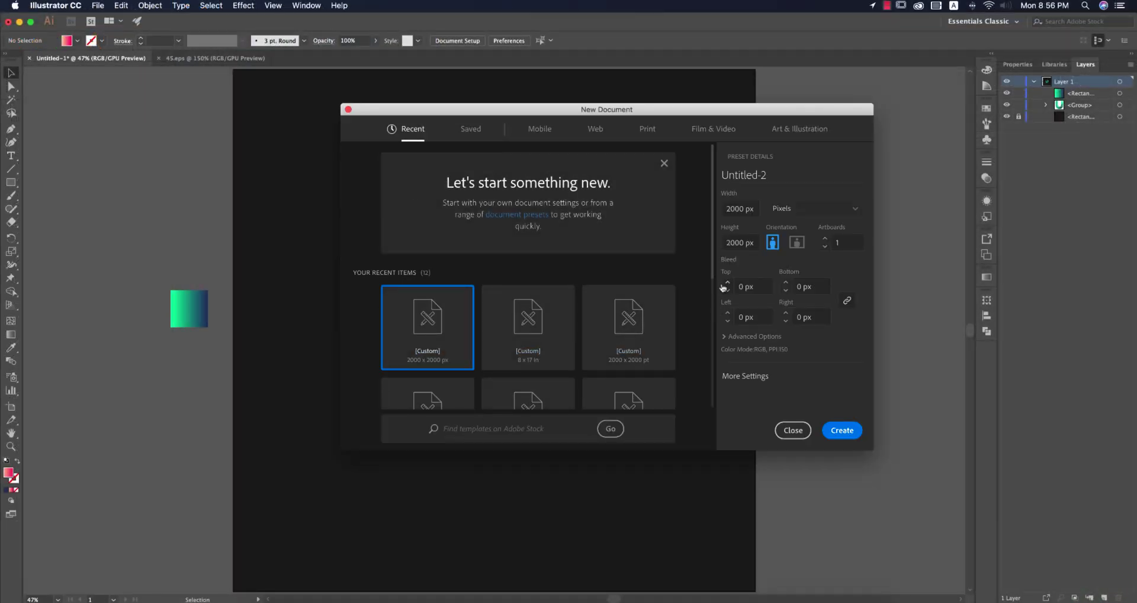
Create the 2000 × 2000 px document, keeping raster effects at Medium (150 ppi)
{"action": "left_click", "coordinate": [728, 337]}
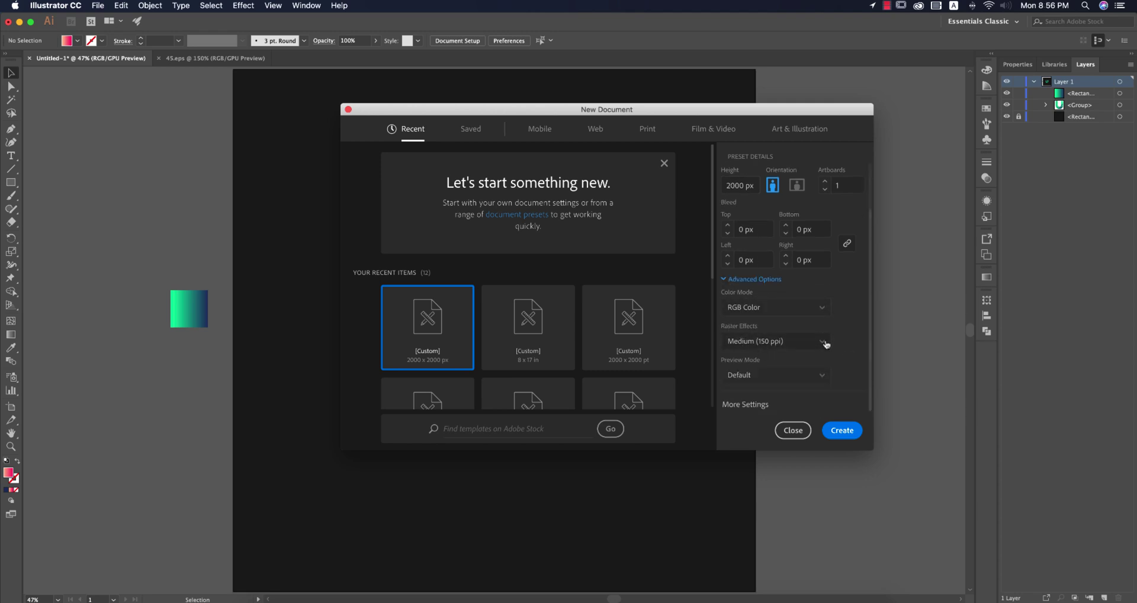
{"action": "left_click", "coordinate": [801, 344]}
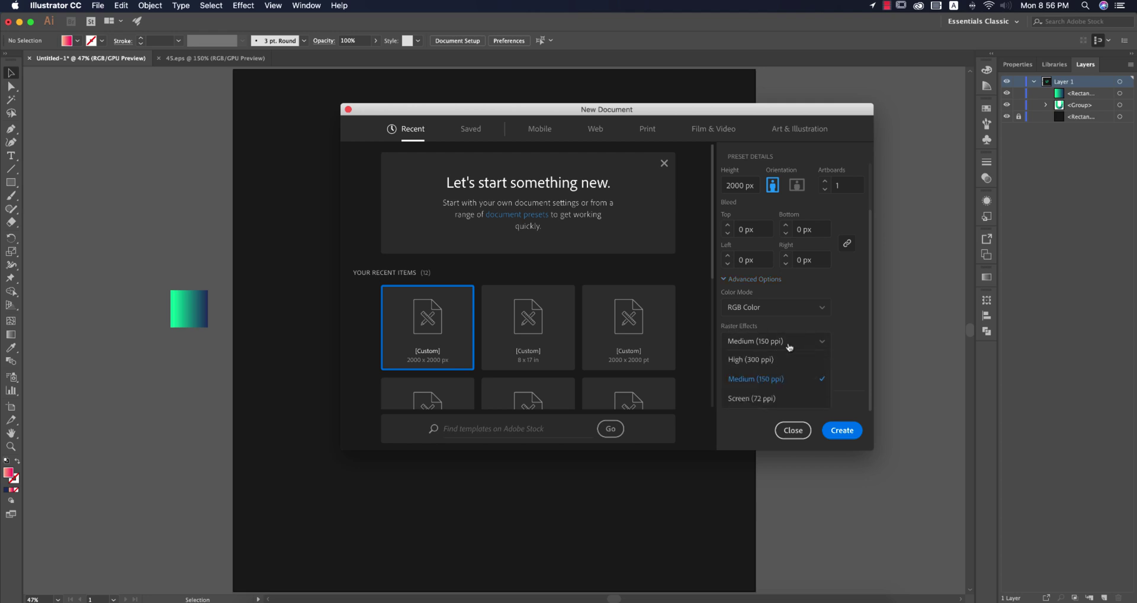
{"action": "left_click", "coordinate": [780, 382]}
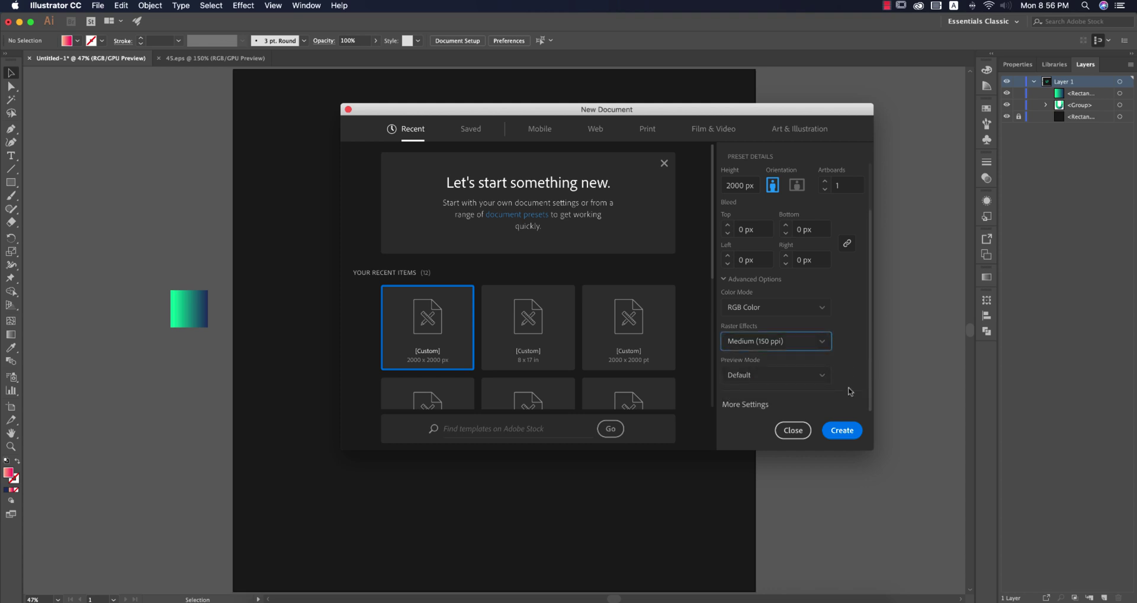
{"action": "left_click", "coordinate": [847, 435]}
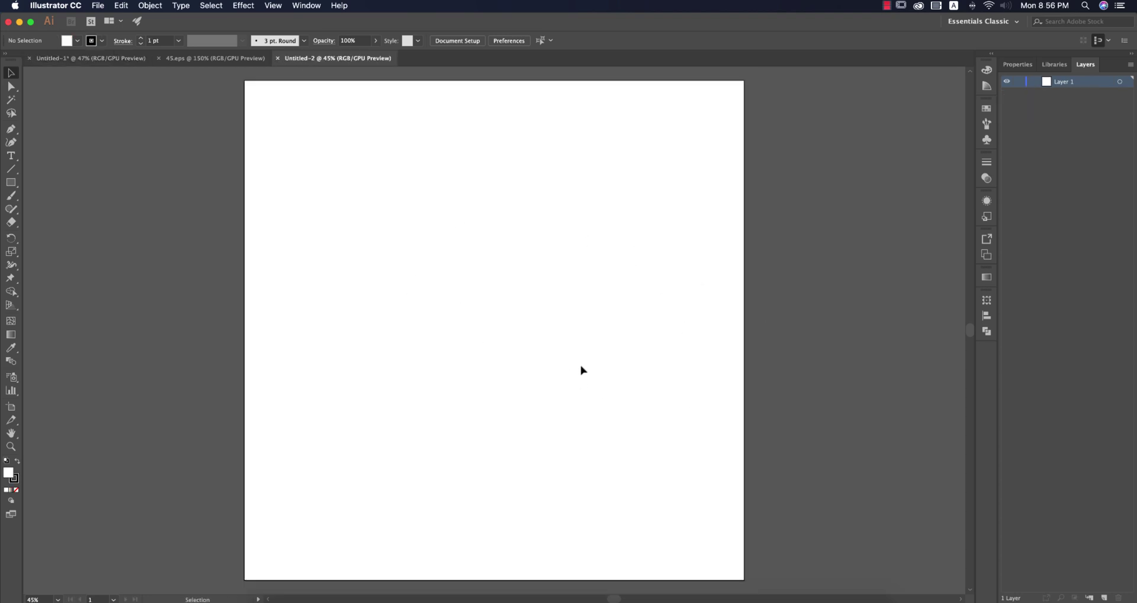
Pick the plain Rectangle tool and bring up its exact-size entry on the artboard
{"action": "left_click", "coordinate": [11, 183]}
{"action": "left_click_drag", "start_coordinate": [10, 182], "coordinate": [44, 184]}
{"action": "left_click", "coordinate": [425, 225]}
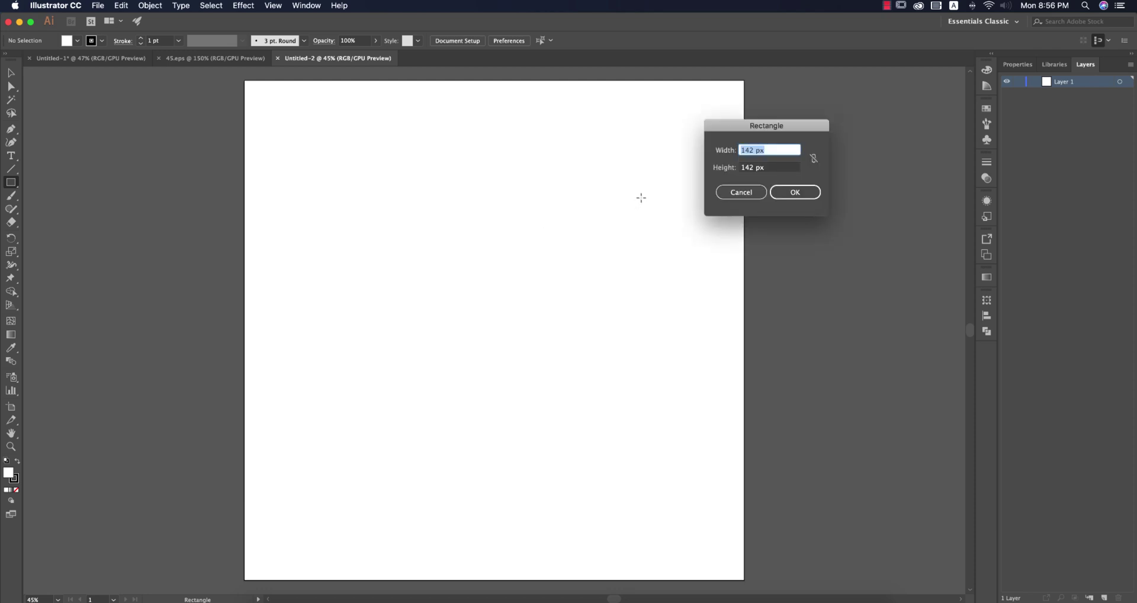
{"action": "type", "text": "2000"}
{"action": "key", "text": "Tab"}
{"action": "type", "text": "2"}
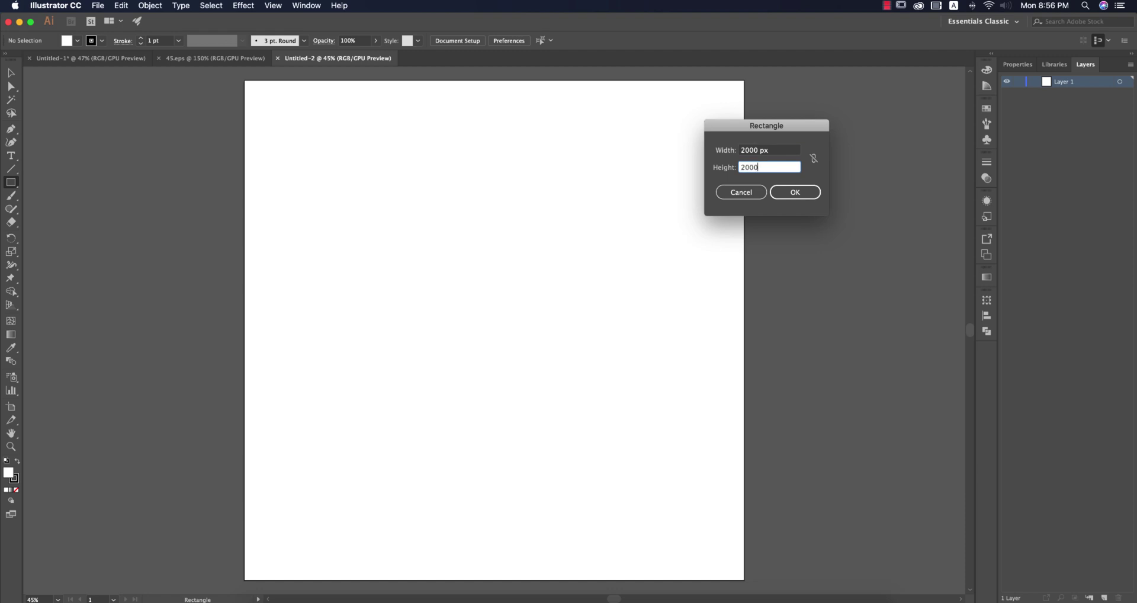
{"action": "left_click_drag", "start_coordinate": [765, 167], "coordinate": [706, 166]}
{"action": "key", "text": "BackSpace"}
Link width and height proportions and enter 2000 px as the rectangle size
{"action": "left_click", "coordinate": [814, 159]}
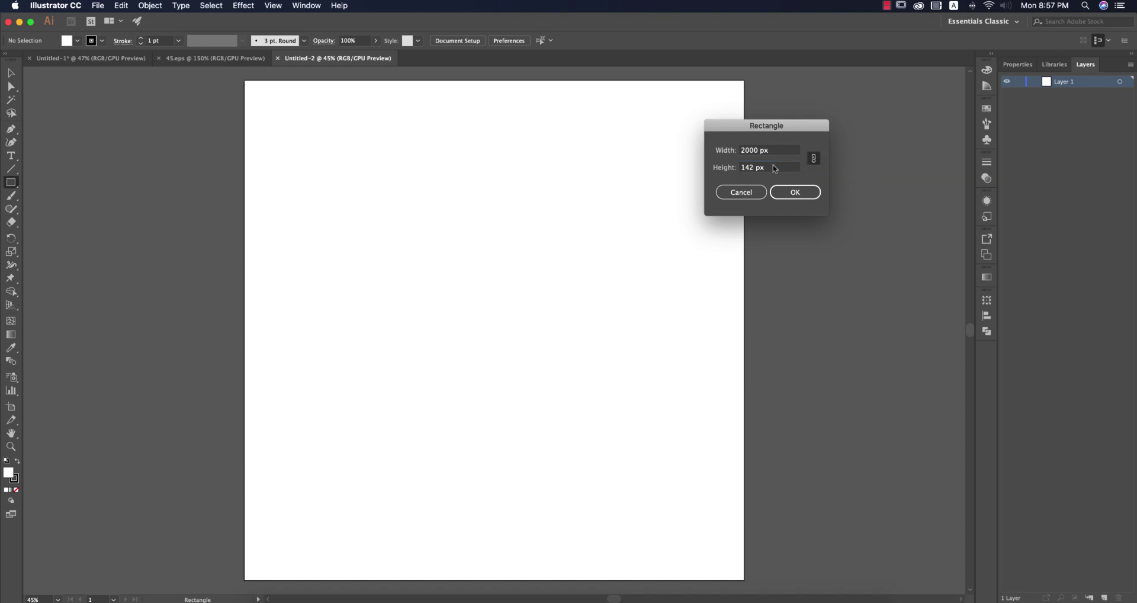
{"action": "left_click", "coordinate": [814, 158]}
{"action": "left_click_drag", "start_coordinate": [780, 151], "coordinate": [668, 146]}
{"action": "type", "text": "1"}
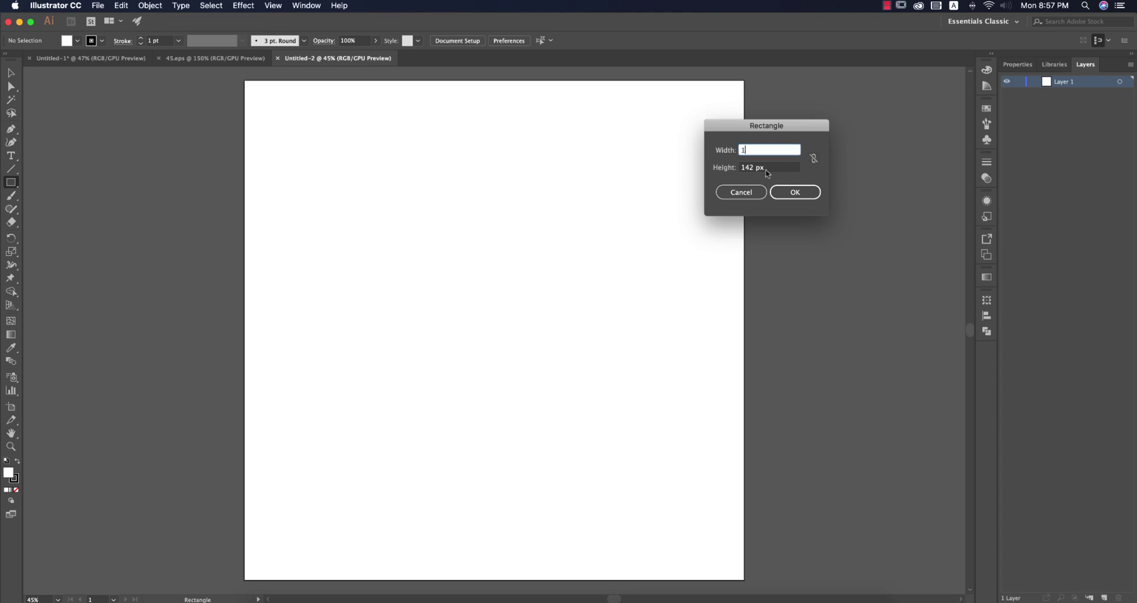
{"action": "key", "text": "Tab"}
{"action": "type", "text": "1"}
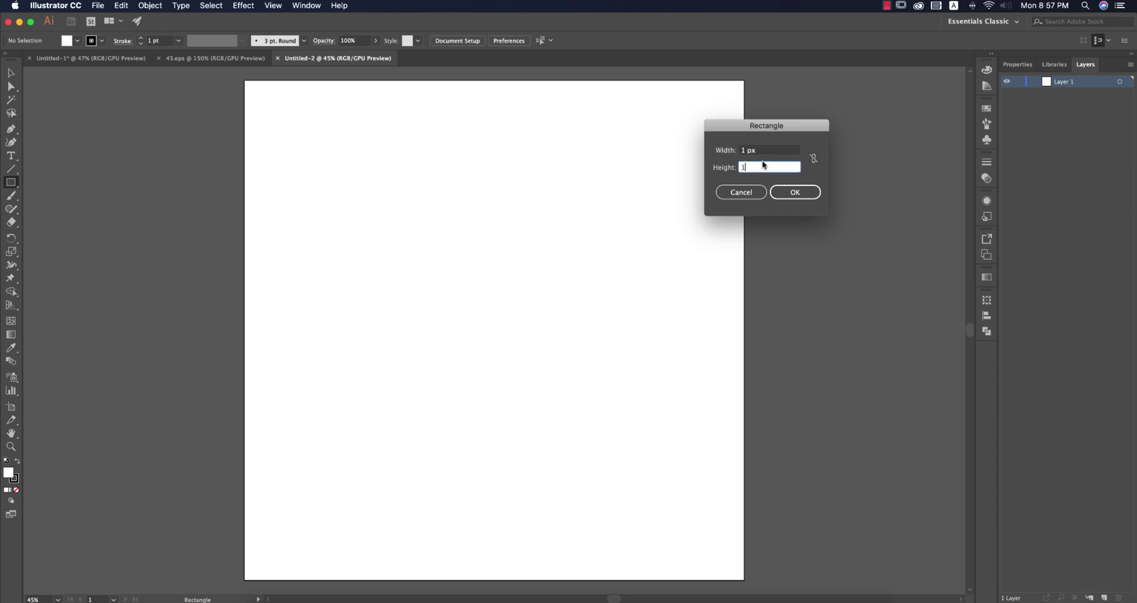
{"action": "left_click", "coordinate": [814, 158]}
{"action": "left_click_drag", "start_coordinate": [766, 152], "coordinate": [688, 149]}
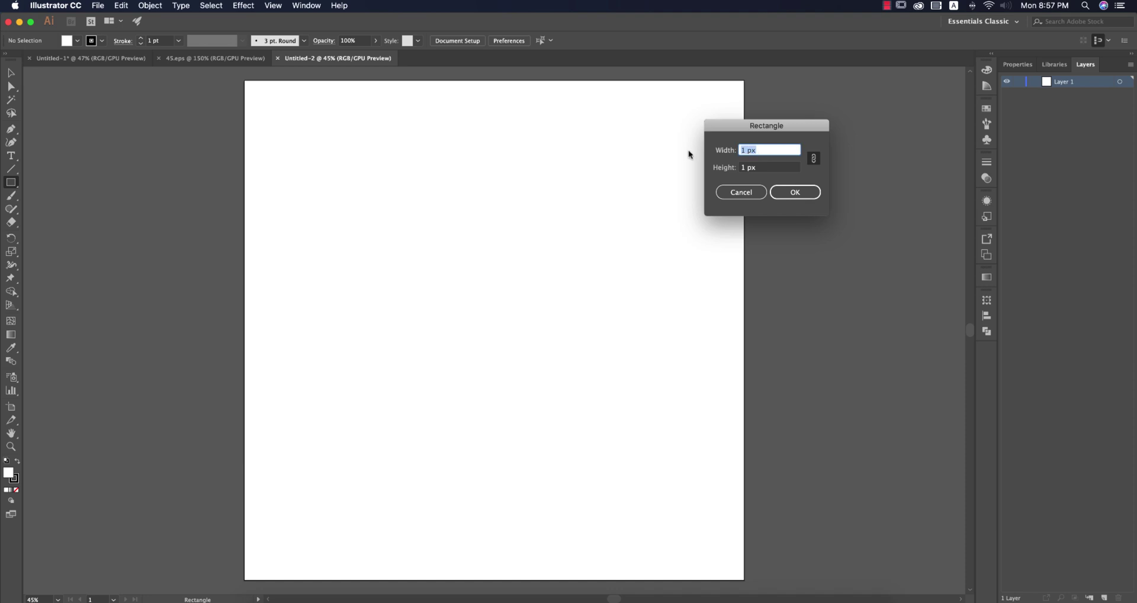
{"action": "type", "text": "2000"}
Create the 2000 px square with no stroke and a near-black fill
{"action": "left_click", "coordinate": [803, 198]}
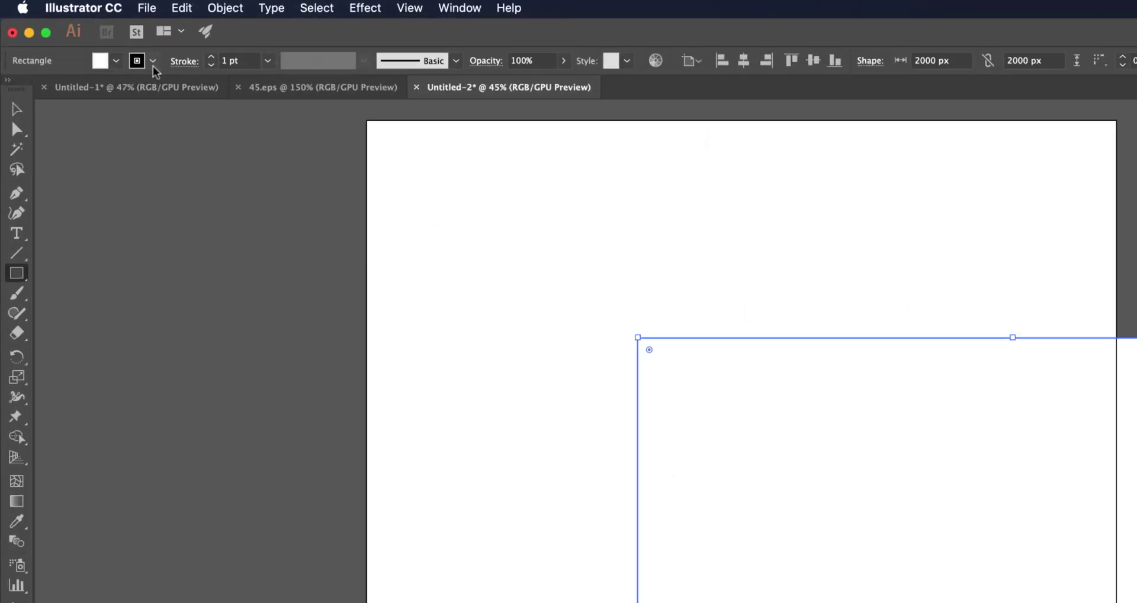
{"action": "left_click", "coordinate": [92, 40]}
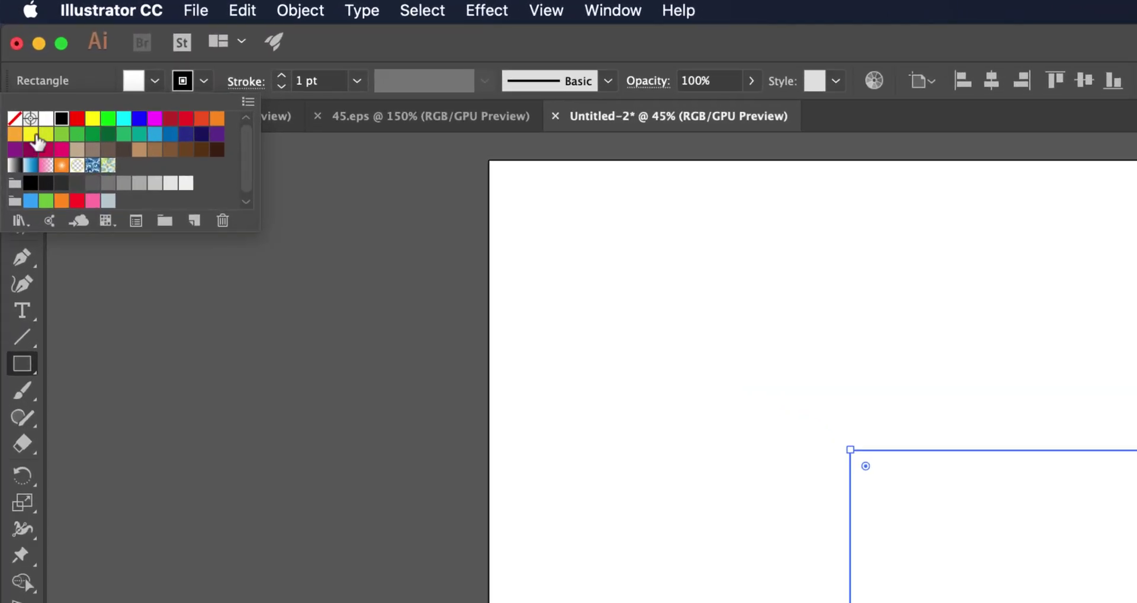
{"action": "left_click", "coordinate": [7, 59]}
{"action": "key", "text": "Escape"}
{"action": "left_click", "coordinate": [154, 80]}
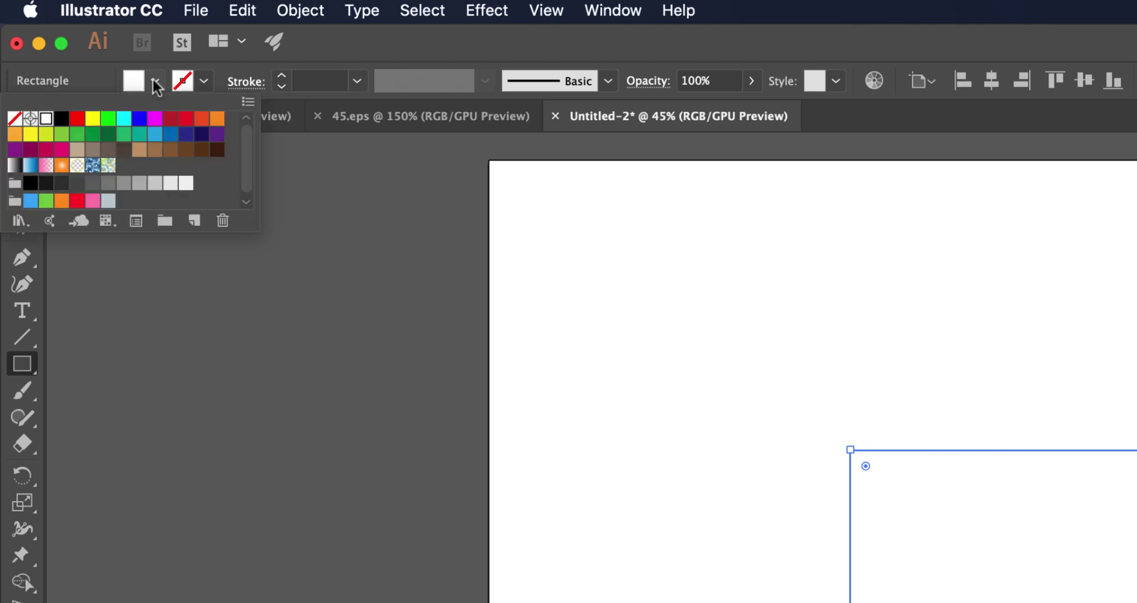
{"action": "left_click", "coordinate": [46, 183]}
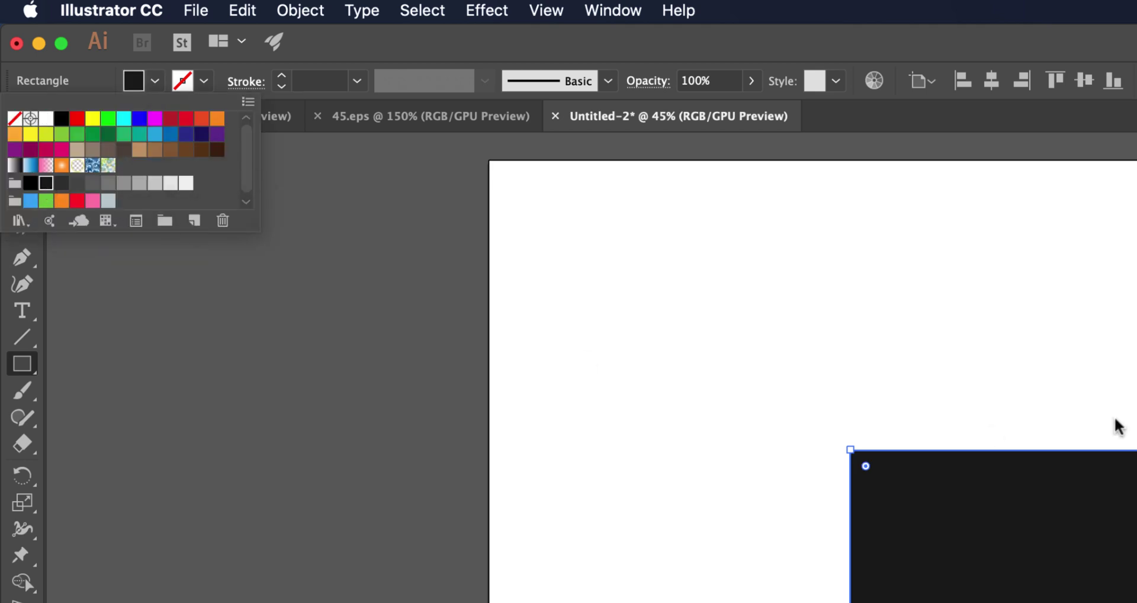
{"action": "key", "text": "Escape"}
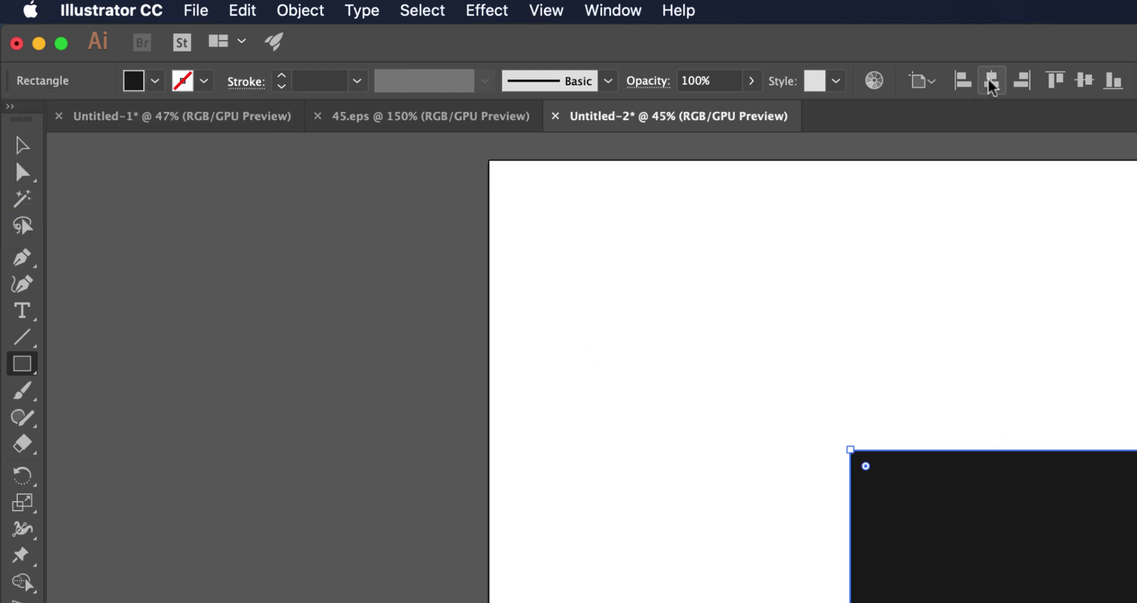
Centre the square on the artboard horizontally and vertically, then lock Layer 1
{"action": "left_click", "coordinate": [922, 80]}
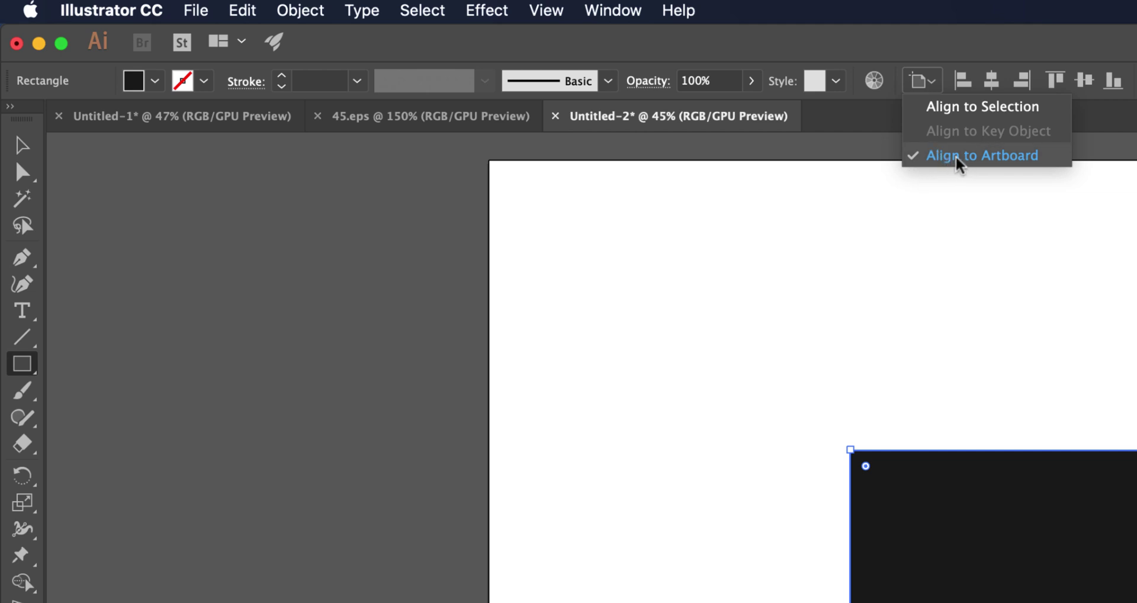
{"action": "left_click", "coordinate": [958, 156]}
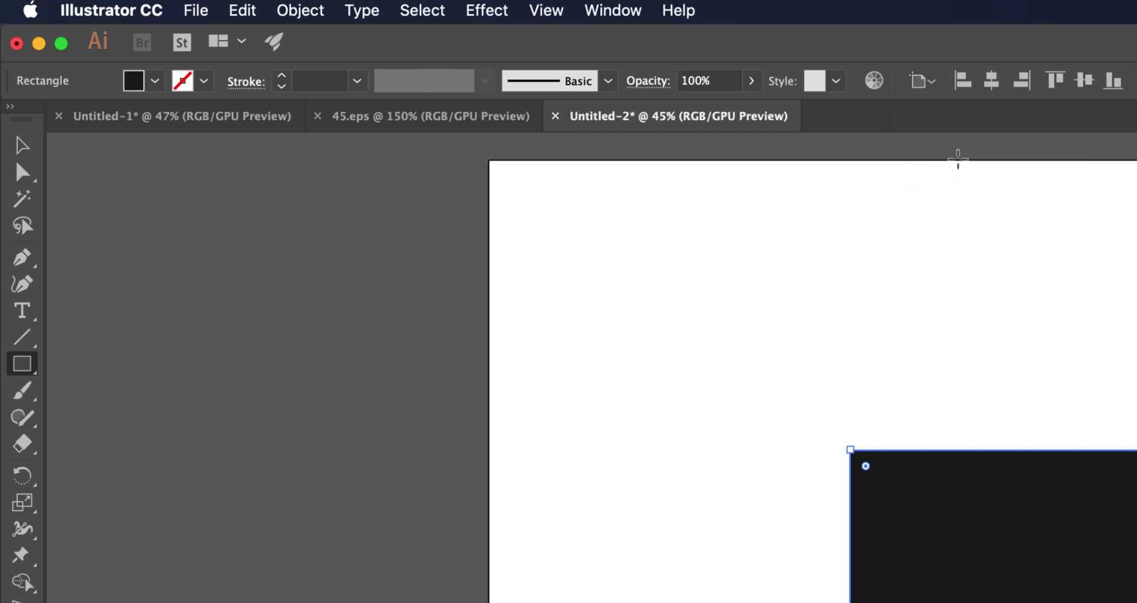
{"action": "left_click", "coordinate": [989, 84]}
{"action": "left_click", "coordinate": [1083, 84]}
{"action": "left_click", "coordinate": [1083, 83]}
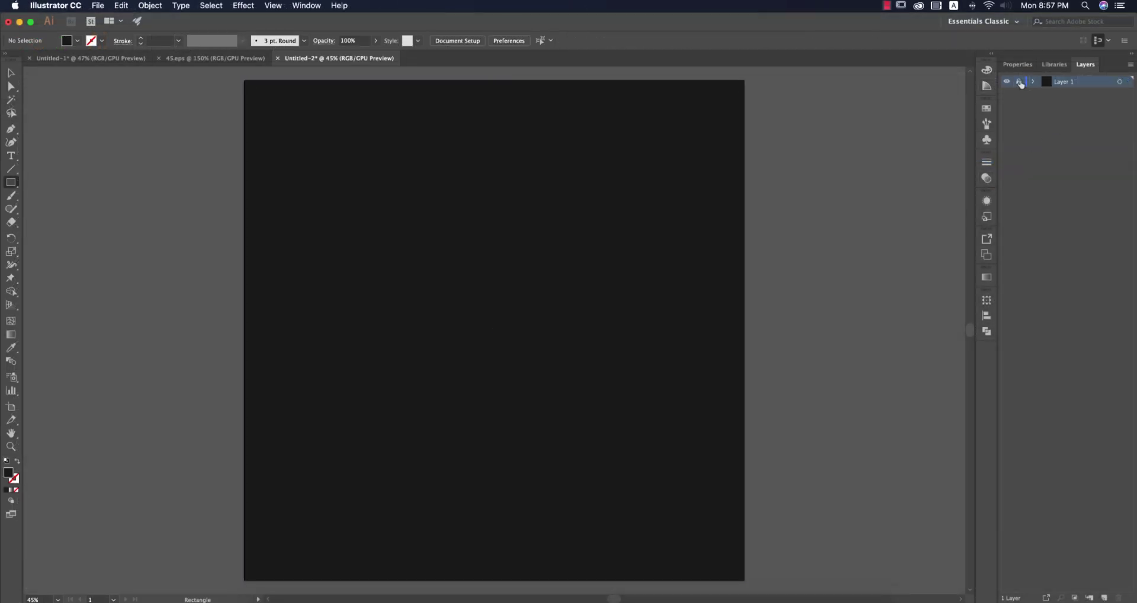
{"action": "left_click", "coordinate": [1019, 82]}
Add Layer 2 and draw a tall white-filled rectangle in the artboard centre
{"action": "left_click", "coordinate": [1105, 597]}
{"action": "left_click_drag", "start_coordinate": [14, 187], "coordinate": [59, 183]}
{"action": "left_click_drag", "start_coordinate": [388, 173], "coordinate": [590, 468]}
{"action": "left_click", "coordinate": [78, 40]}
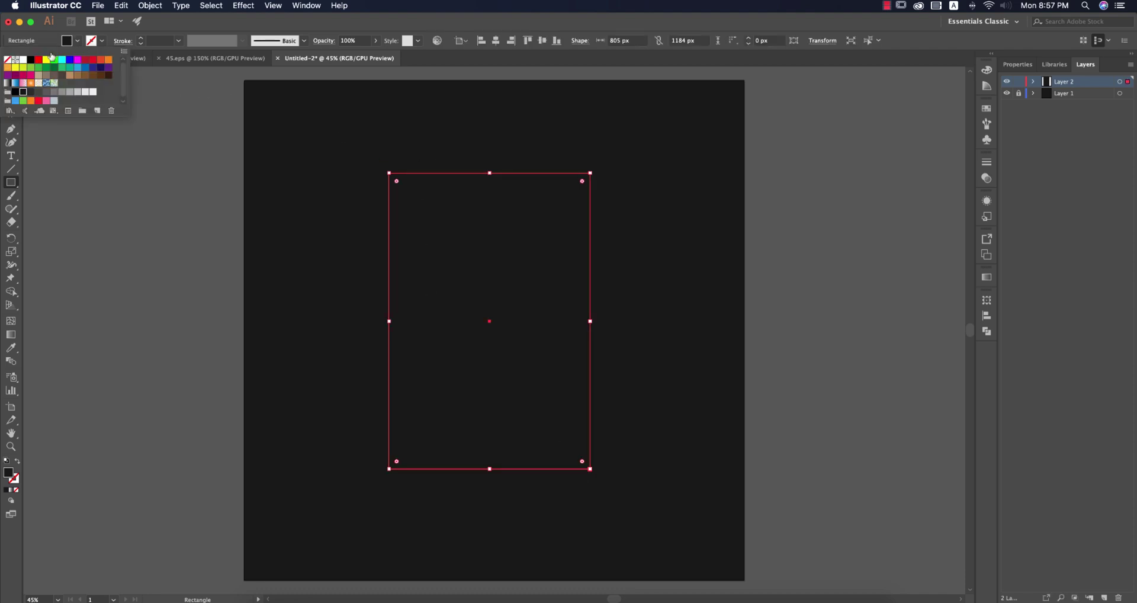
{"action": "left_click", "coordinate": [22, 60]}
{"action": "left_click", "coordinate": [191, 30]}
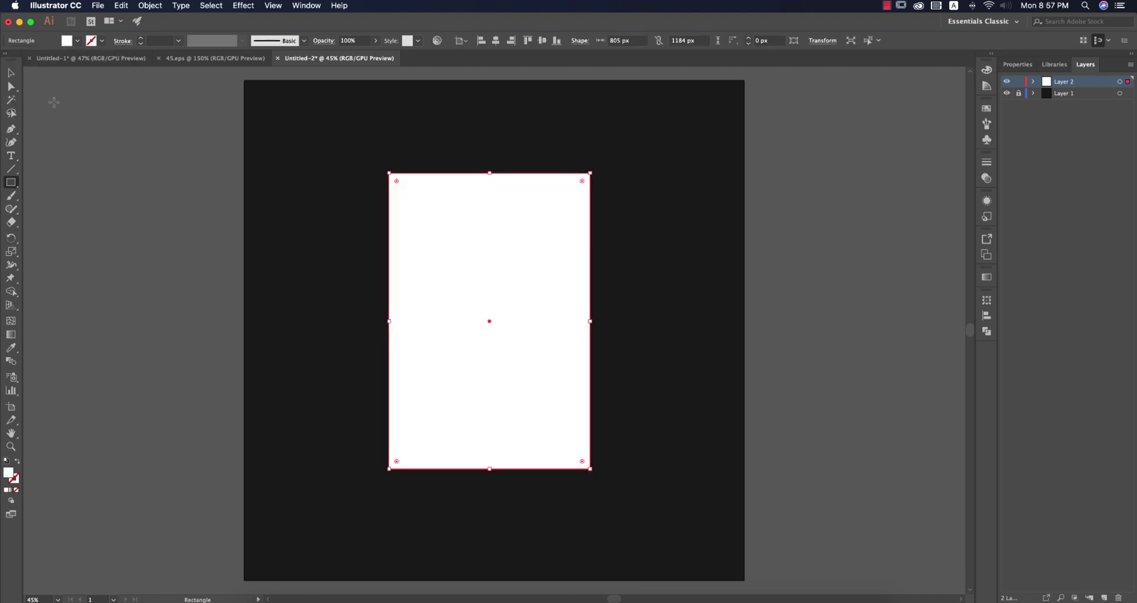
{"action": "left_click", "coordinate": [12, 73]}
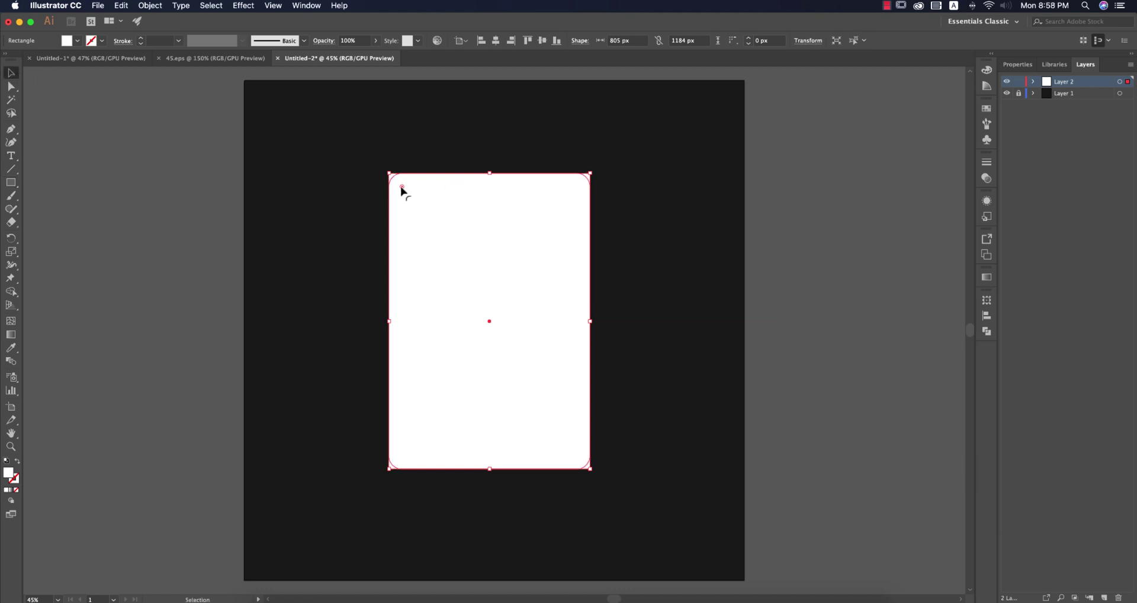
Round the rectangle fully into a capsule, swap fill to stroke, and set stroke weight to 250 pt
{"action": "left_click_drag", "start_coordinate": [396, 183], "coordinate": [508, 286]}
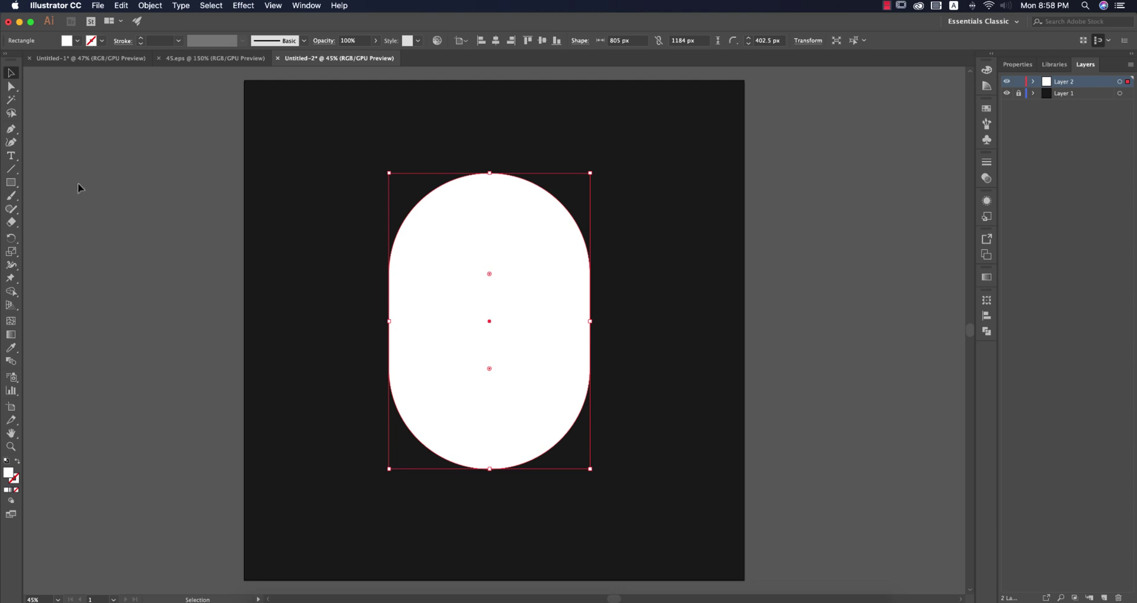
{"action": "left_click", "coordinate": [18, 462]}
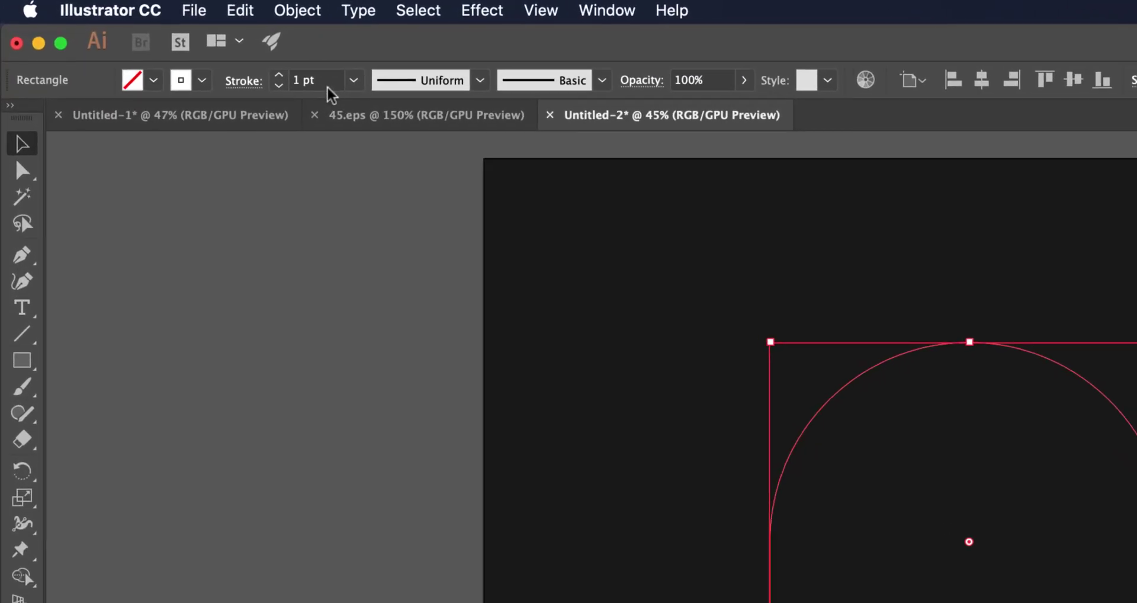
{"action": "left_click", "coordinate": [327, 81]}
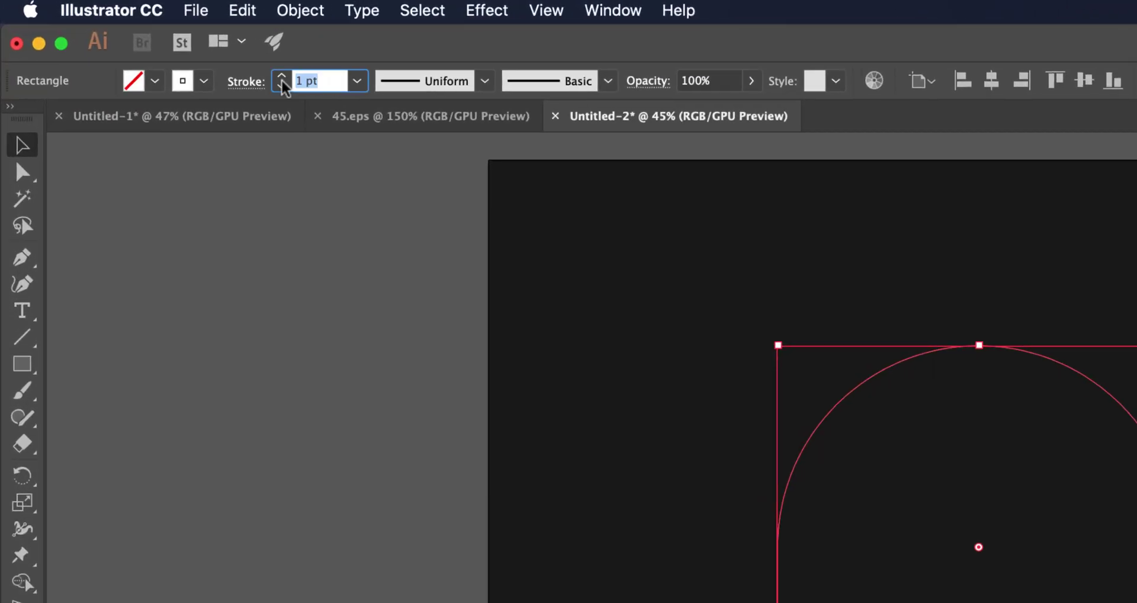
{"action": "type", "text": "250"}
{"action": "key", "text": "Return"}
Delete the capsule's top-right segment and top anchor, then select the U's two top endpoints
{"action": "key", "text": "a"}
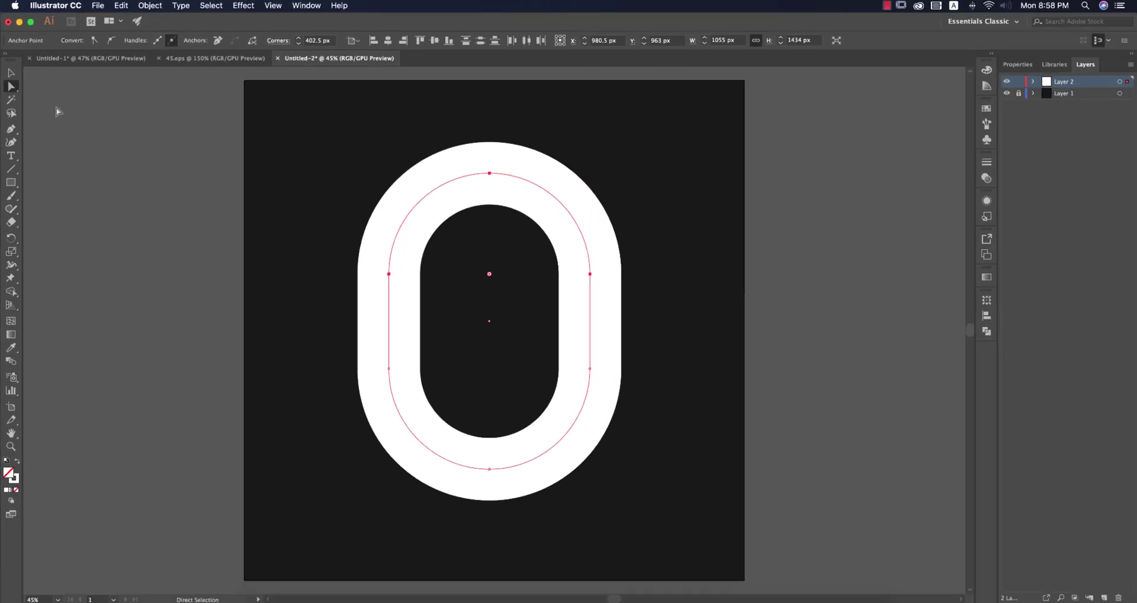
{"action": "left_click", "coordinate": [188, 140]}
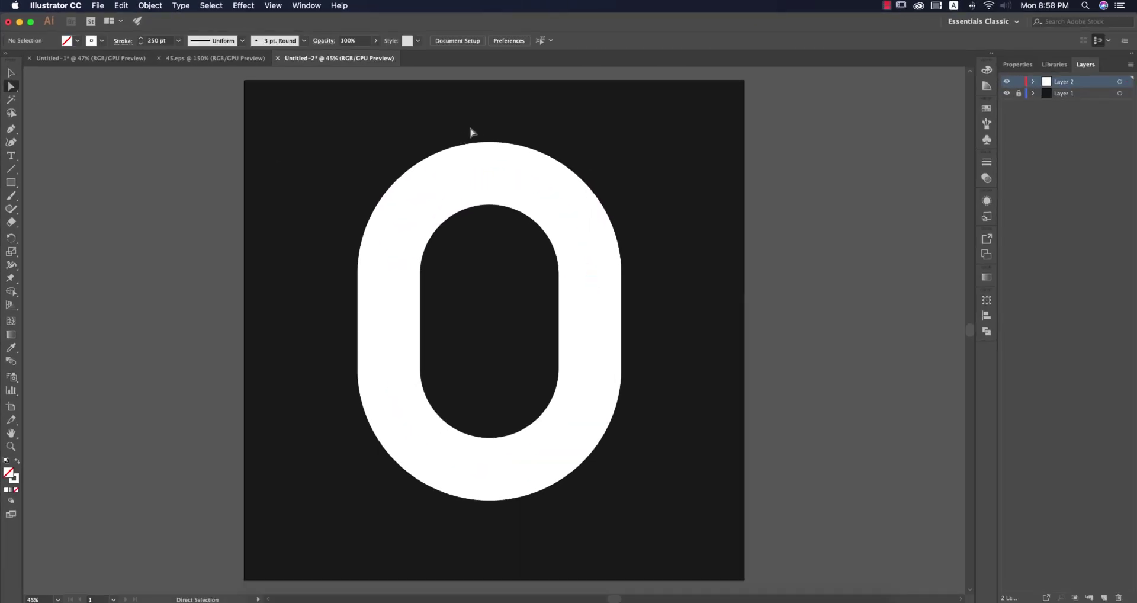
{"action": "left_click", "coordinate": [499, 310]}
{"action": "left_click", "coordinate": [489, 173]}
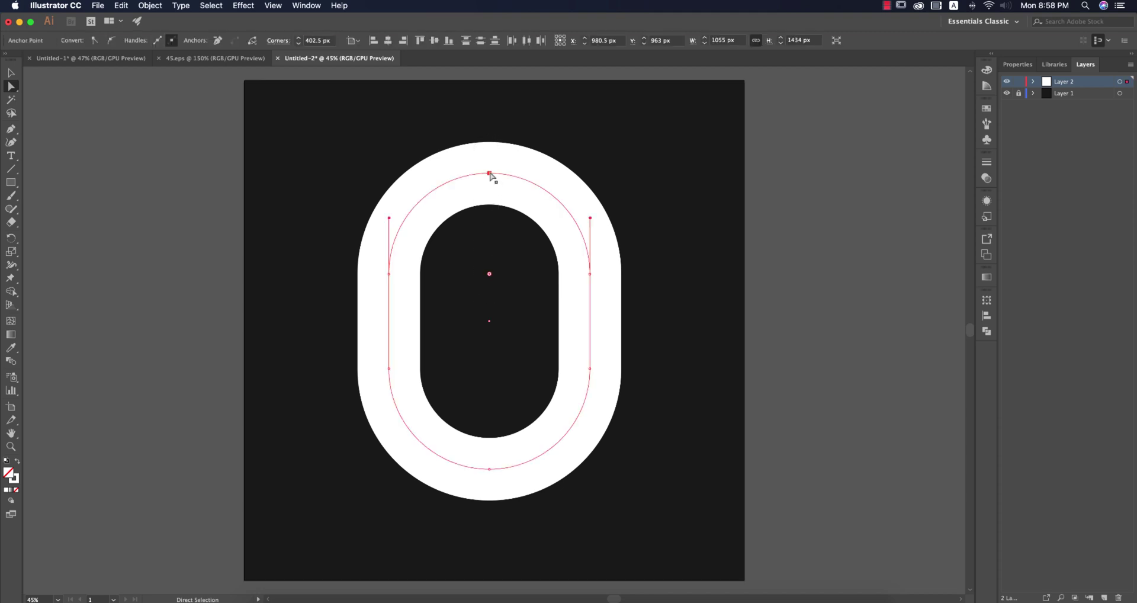
{"action": "left_click", "coordinate": [490, 173]}
{"action": "key", "text": "Delete"}
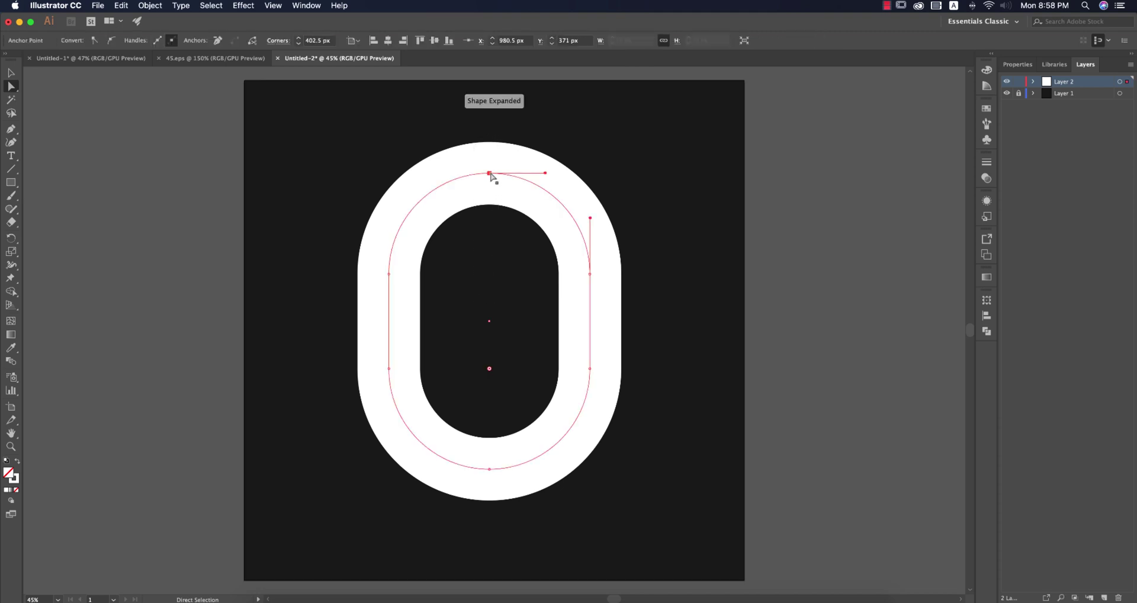
{"action": "left_click", "coordinate": [489, 173]}
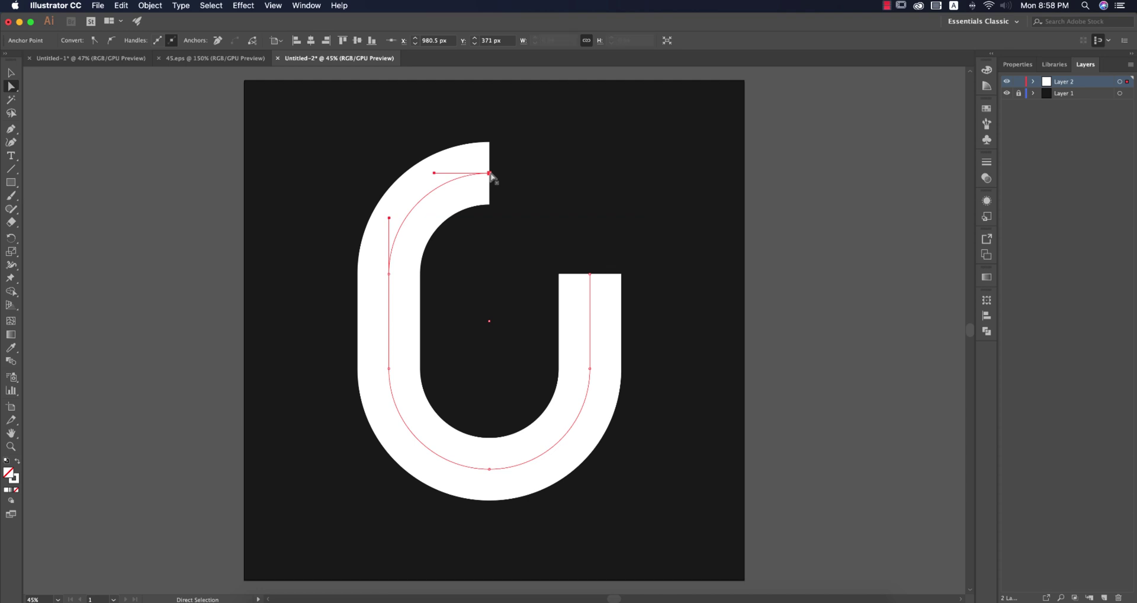
{"action": "key", "text": "Delete"}
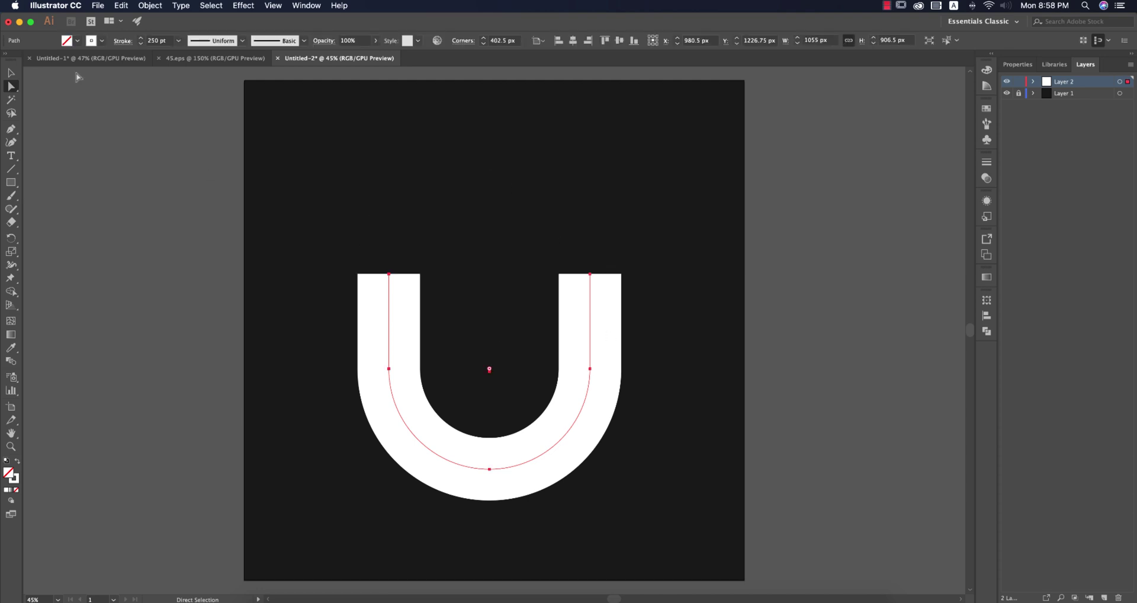
{"action": "left_click_drag", "start_coordinate": [325, 248], "coordinate": [668, 302]}
Raise the U's top endpoints to lengthen its legs and centre the U on the artboard
{"action": "key", "text": "shift+Up"}
{"action": "key", "text": "shift+Up"}
{"action": "key", "text": "shift+Up"}
{"action": "key", "text": "shift+Up"}
{"action": "key", "text": "shift+Up"}
{"action": "key", "text": "shift+Up"}
{"action": "key", "text": "shift+Up"}
{"action": "key", "text": "shift+Up"}
{"action": "key", "text": "shift+Up"}
{"action": "key", "text": "shift+Up"}
{"action": "key", "text": "shift+Up"}
{"action": "key", "text": "shift+Up"}
{"action": "key", "text": "shift+Up"}
{"action": "key", "text": "shift+Up"}
{"action": "key", "text": "shift+Up"}
{"action": "key", "text": "shift+Up"}
{"action": "key", "text": "shift+Up"}
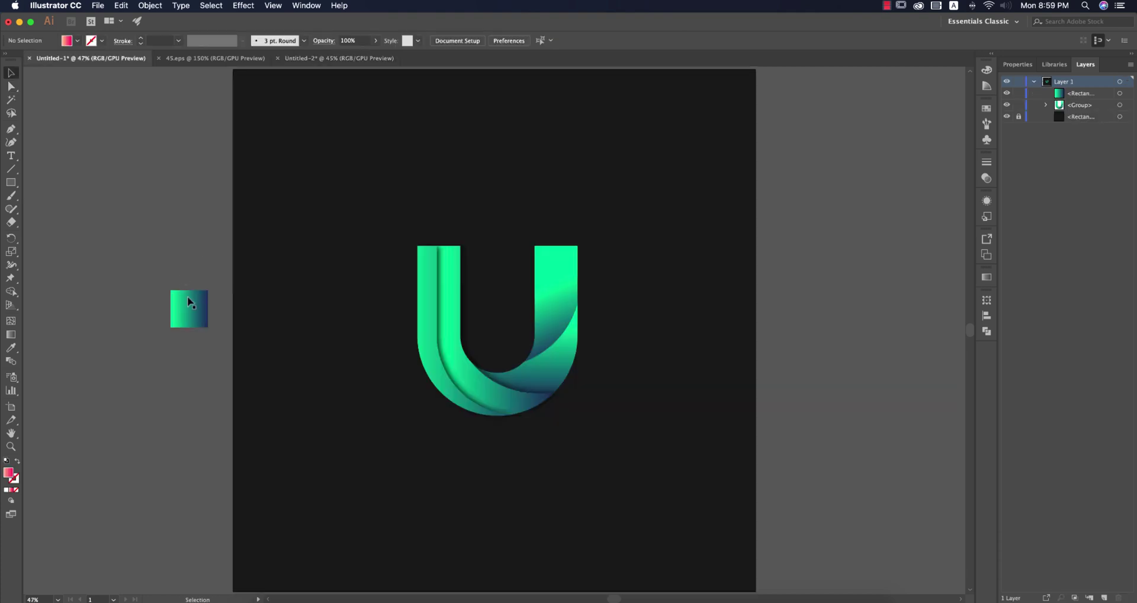
{"action": "left_click", "coordinate": [188, 300]}
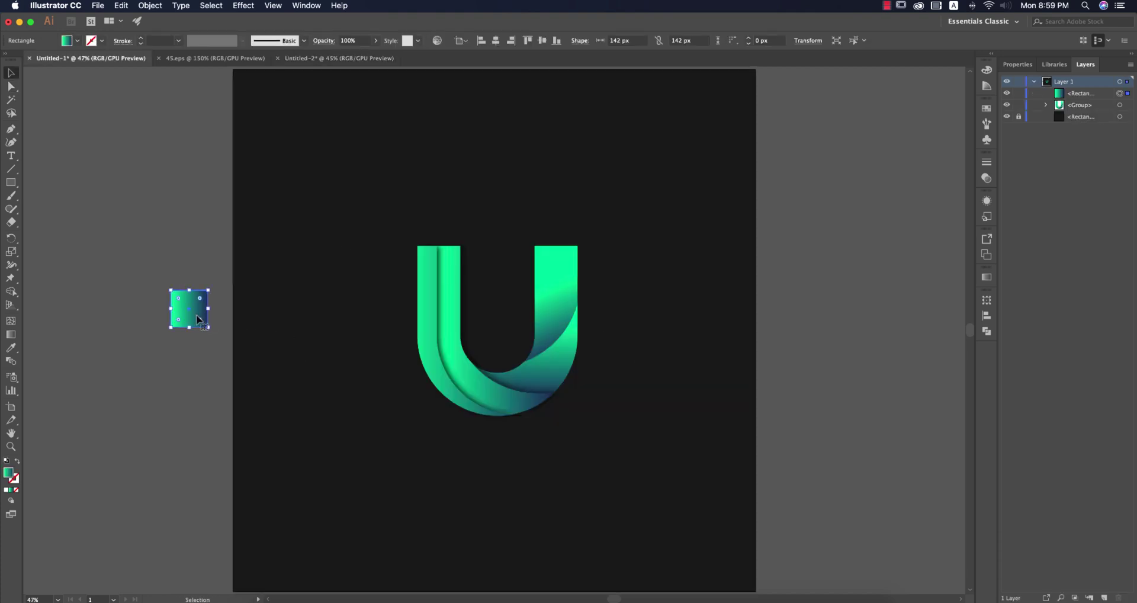
{"action": "left_click", "coordinate": [328, 59]}
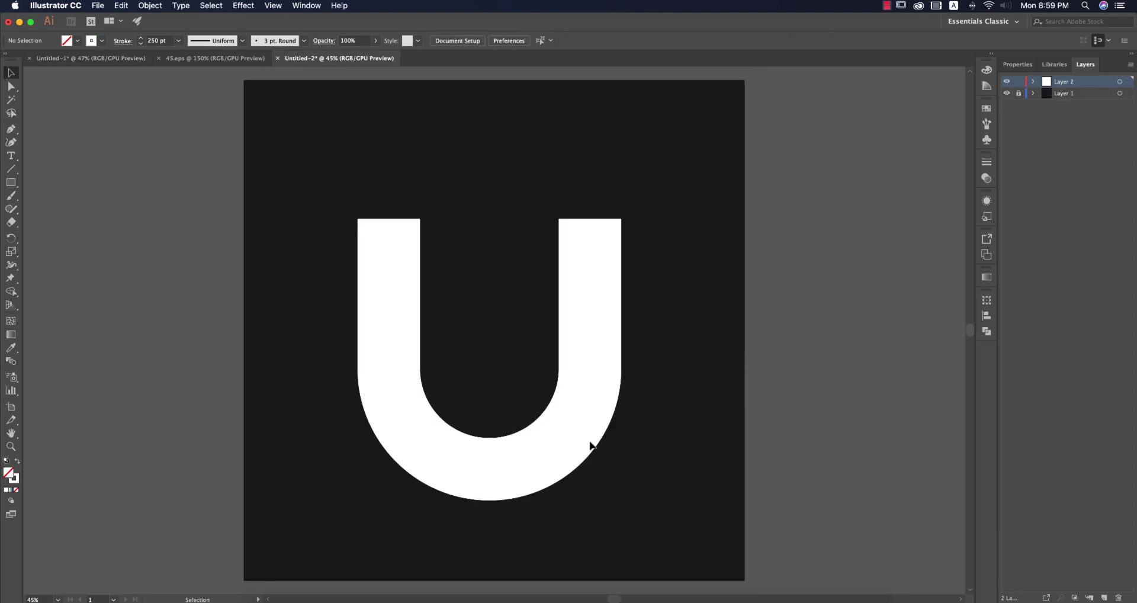
{"action": "left_click_drag", "start_coordinate": [538, 346], "coordinate": [629, 486]}
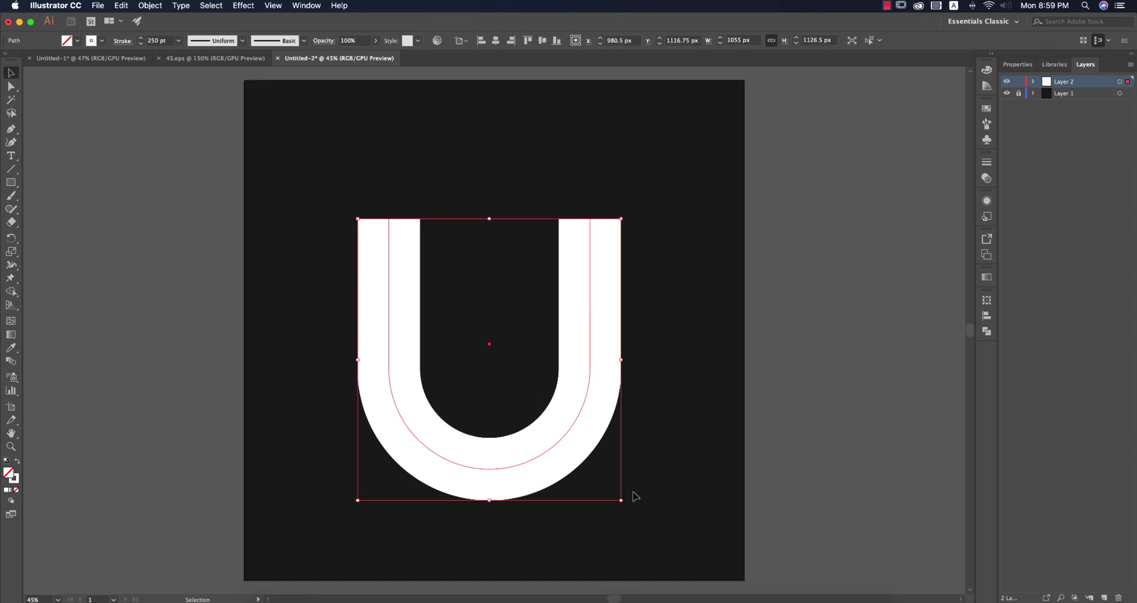
{"action": "left_click", "coordinate": [496, 40]}
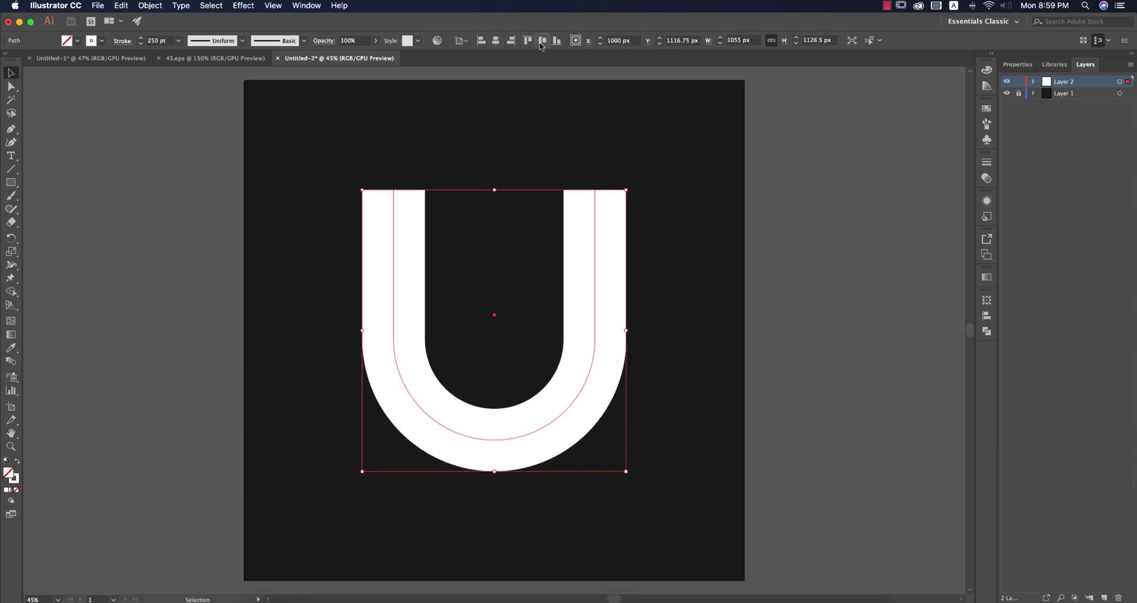
{"action": "left_click", "coordinate": [542, 40]}
Expand the U's 250 pt stroke into a solid white filled shape
{"action": "left_click", "coordinate": [825, 283]}
{"action": "left_click_drag", "start_coordinate": [400, 177], "coordinate": [679, 517]}
{"action": "left_click", "coordinate": [150, 6]}
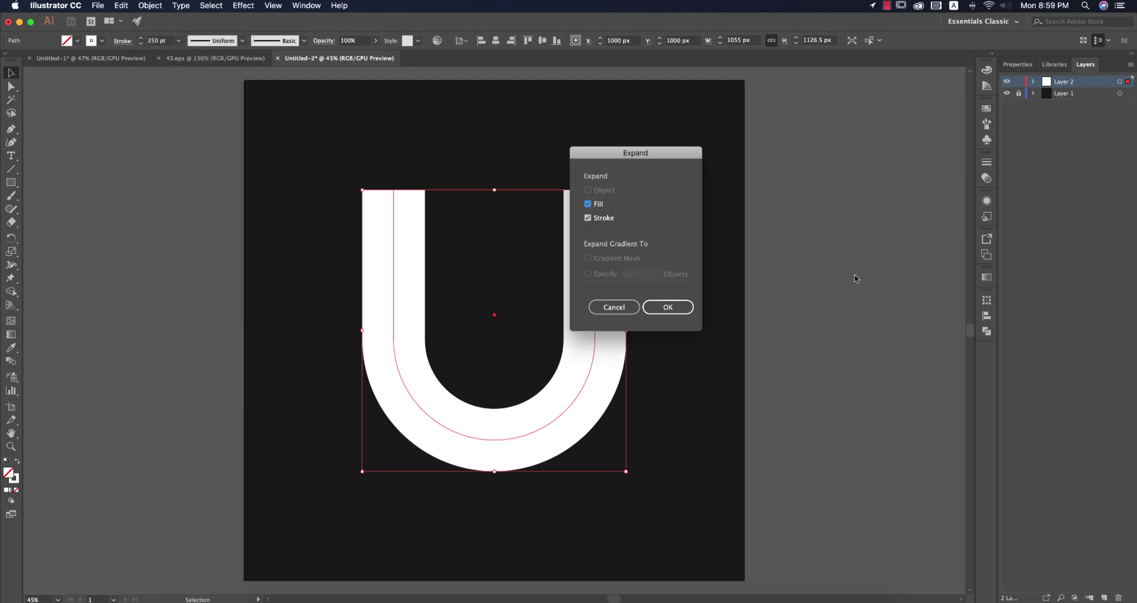
{"action": "left_click", "coordinate": [667, 307]}
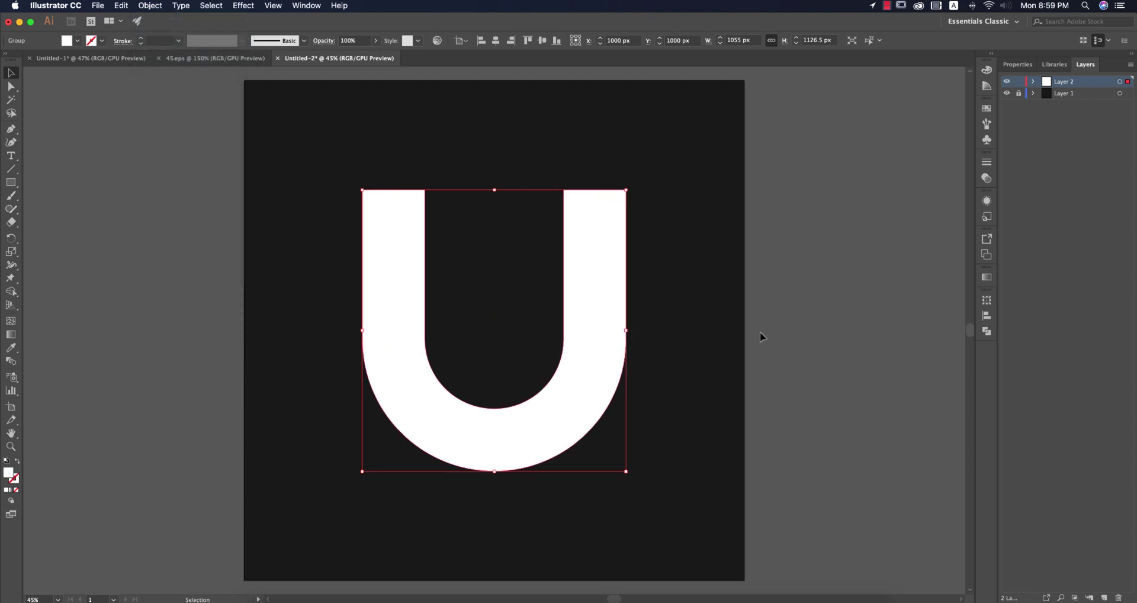
{"action": "left_click", "coordinate": [853, 345]}
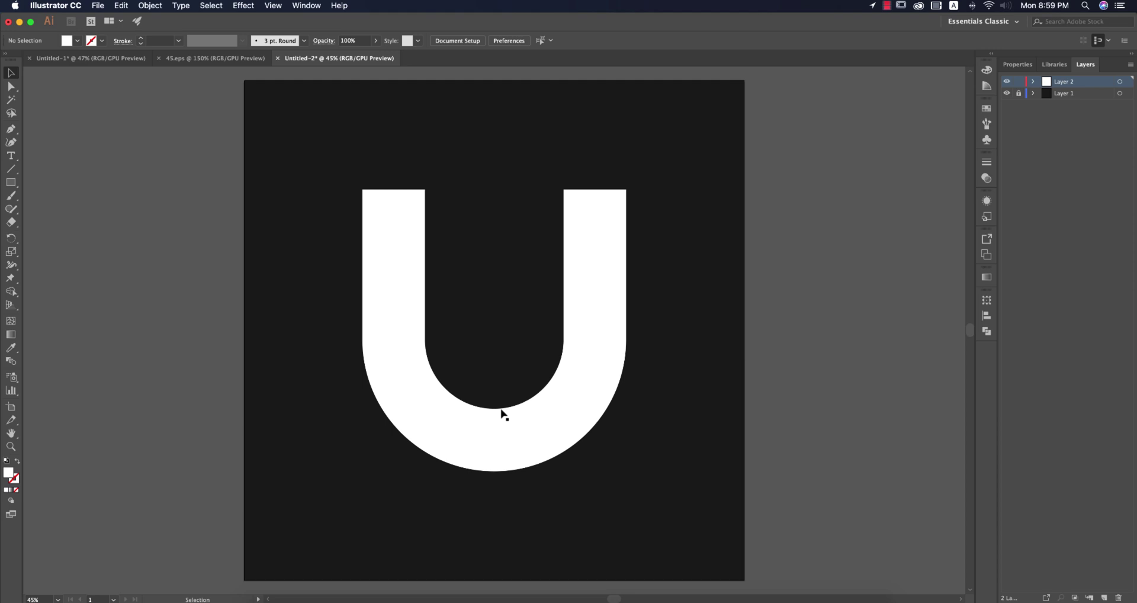
Show the artwork as outlines and compare the U against the finished gradient reference
{"action": "key", "text": "a"}
{"action": "key", "text": "super+y"}
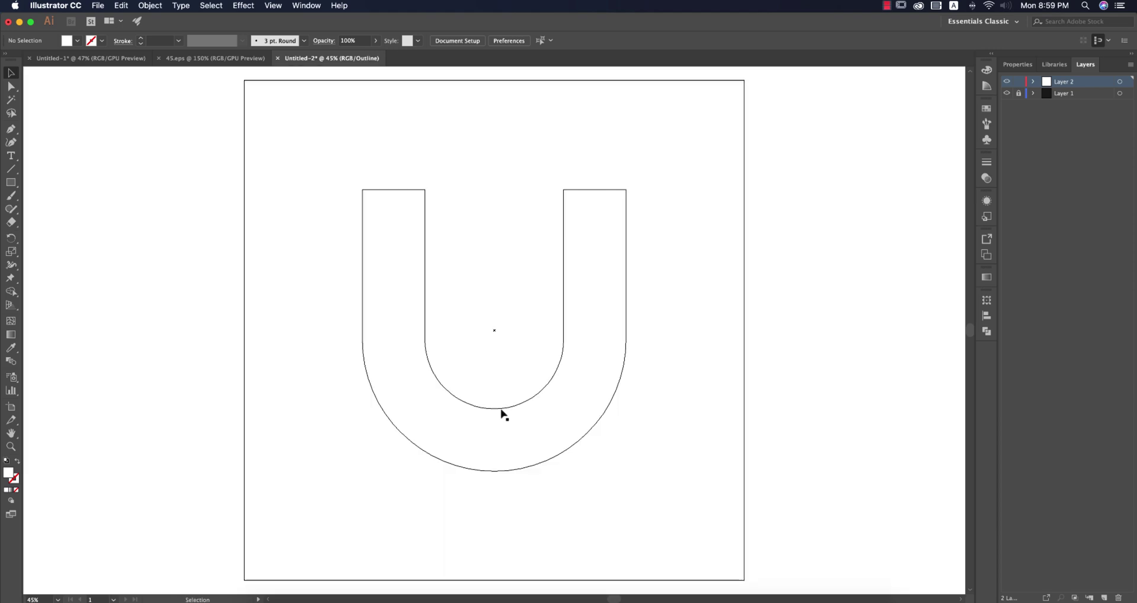
{"action": "key", "text": "p"}
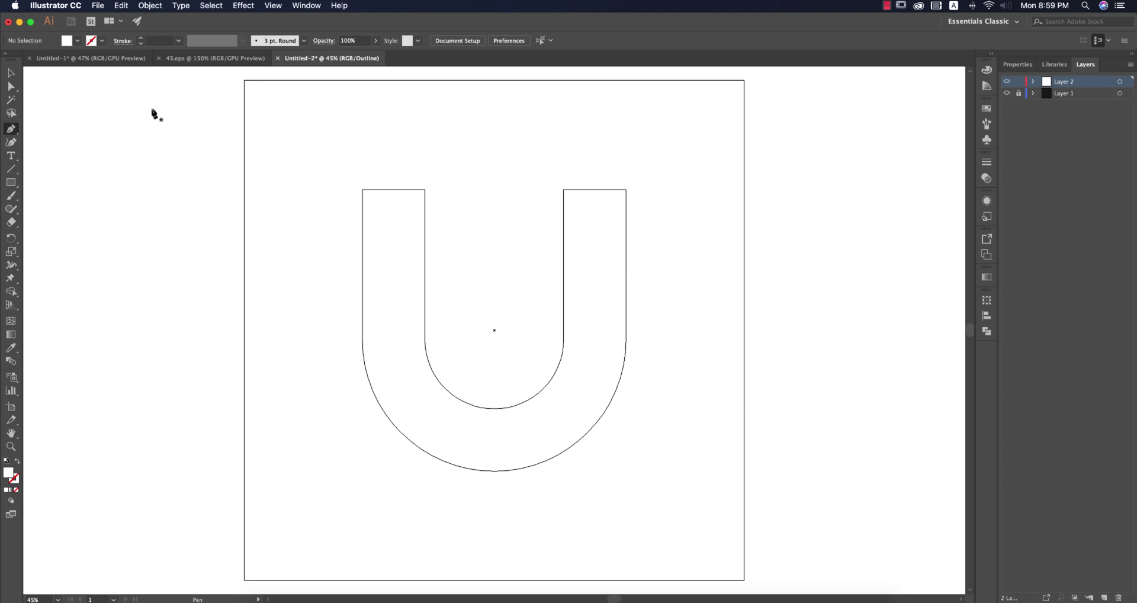
{"action": "left_click", "coordinate": [127, 59]}
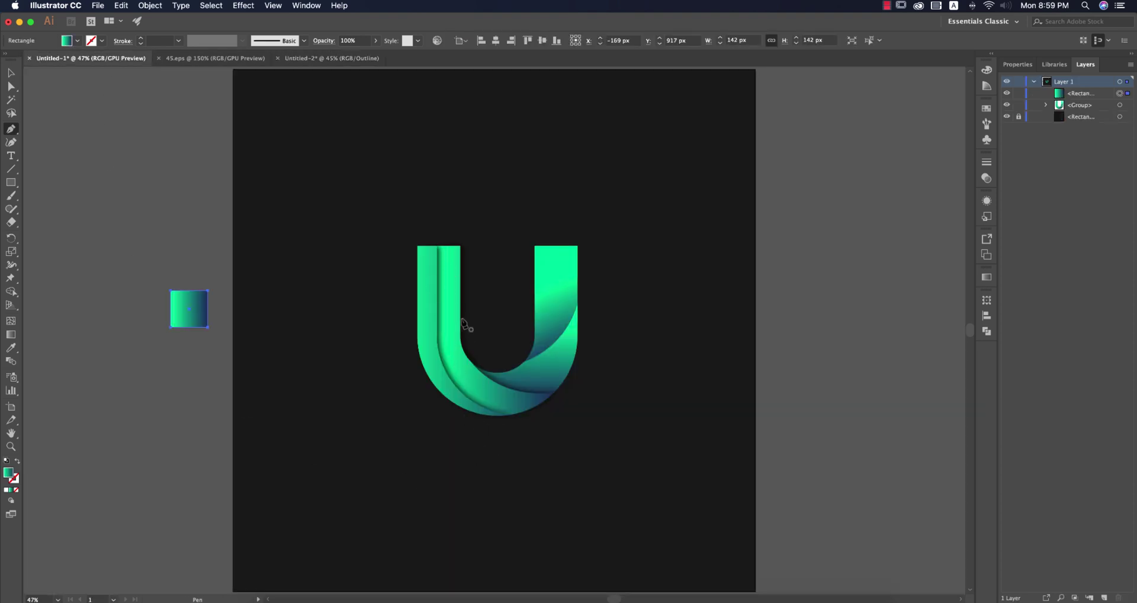
{"action": "left_click", "coordinate": [524, 362]}
{"action": "key", "text": "ctrl+shift+Tab"}
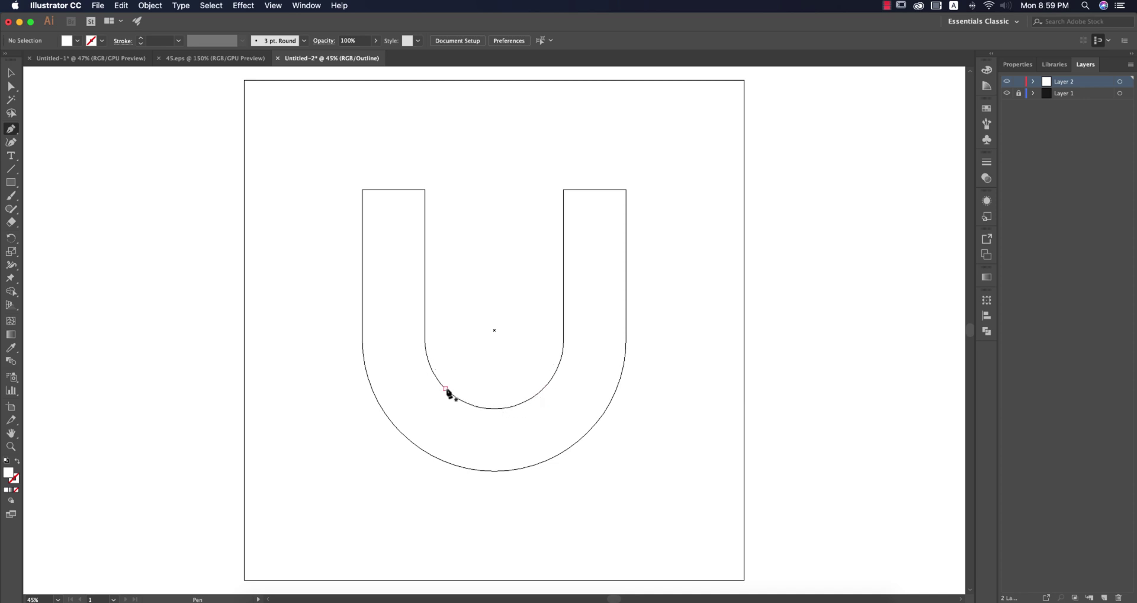
{"action": "key", "text": "a"}
{"action": "key", "text": "super+a"}
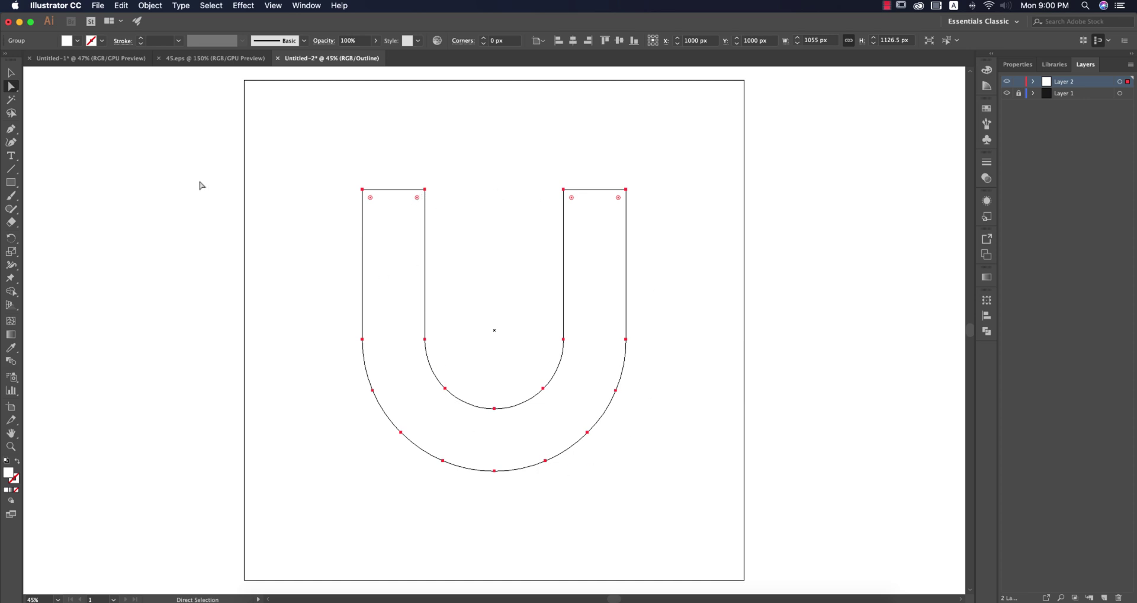
{"action": "left_click", "coordinate": [135, 204]}
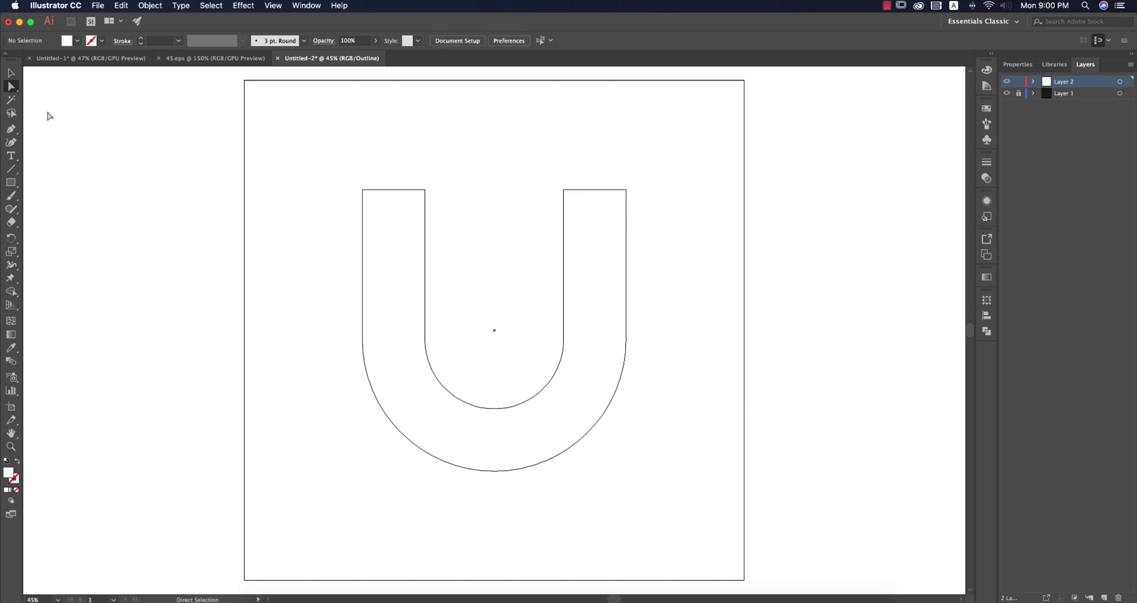
{"action": "key", "text": "v"}
{"action": "key", "text": "p"}
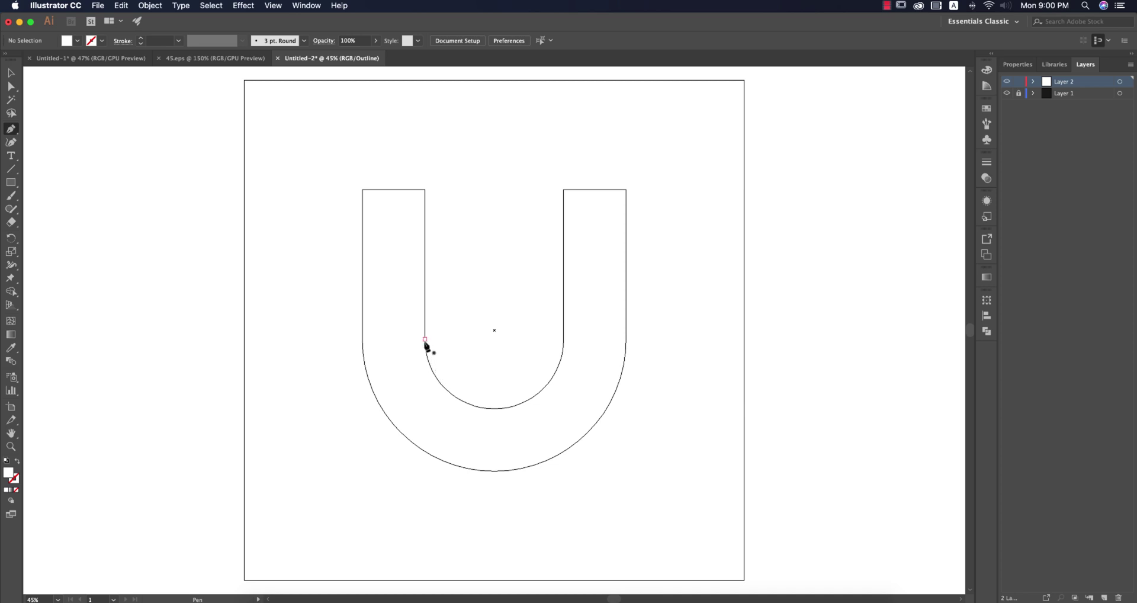
Draw a curved path from the U's inner curve to its outer right edge, stroked with no fill
{"action": "left_click", "coordinate": [445, 389]}
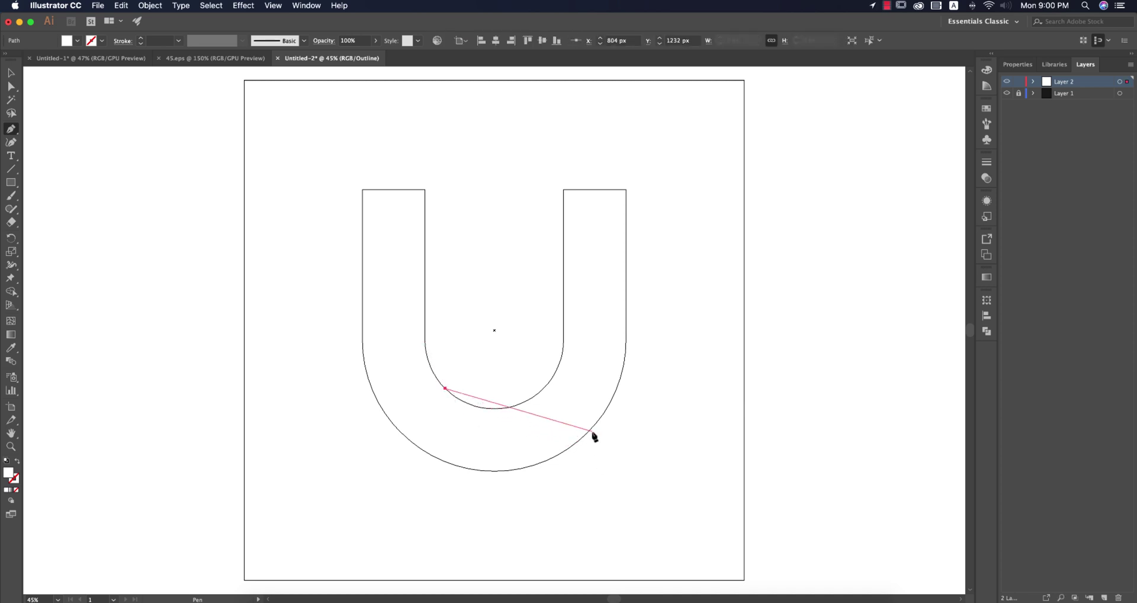
{"action": "left_click_drag", "start_coordinate": [587, 433], "coordinate": [709, 427]}
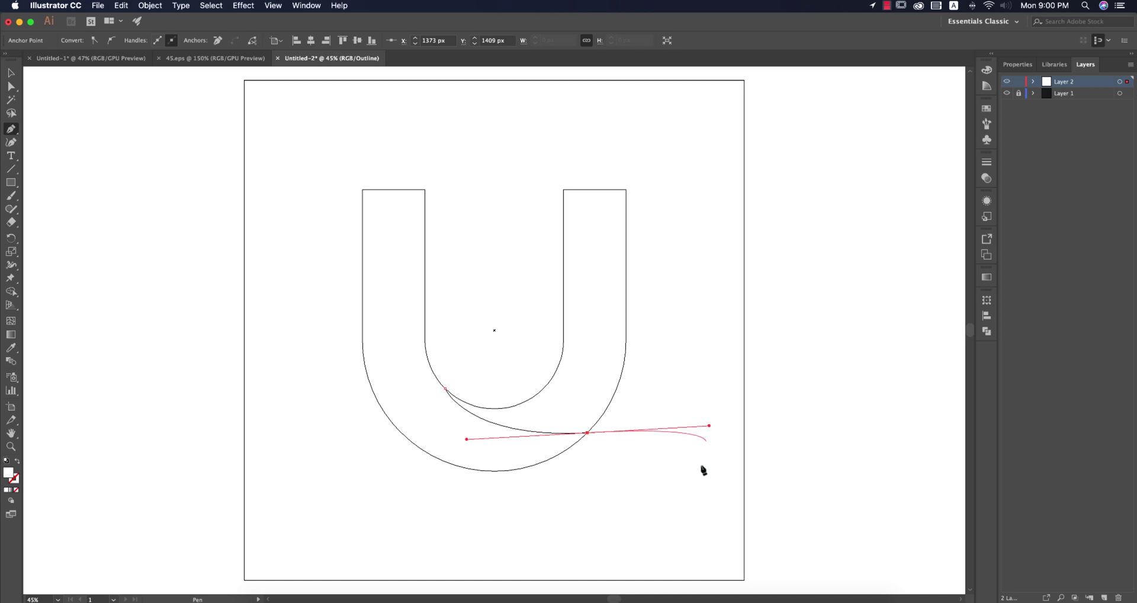
{"action": "left_click", "coordinate": [11, 72]}
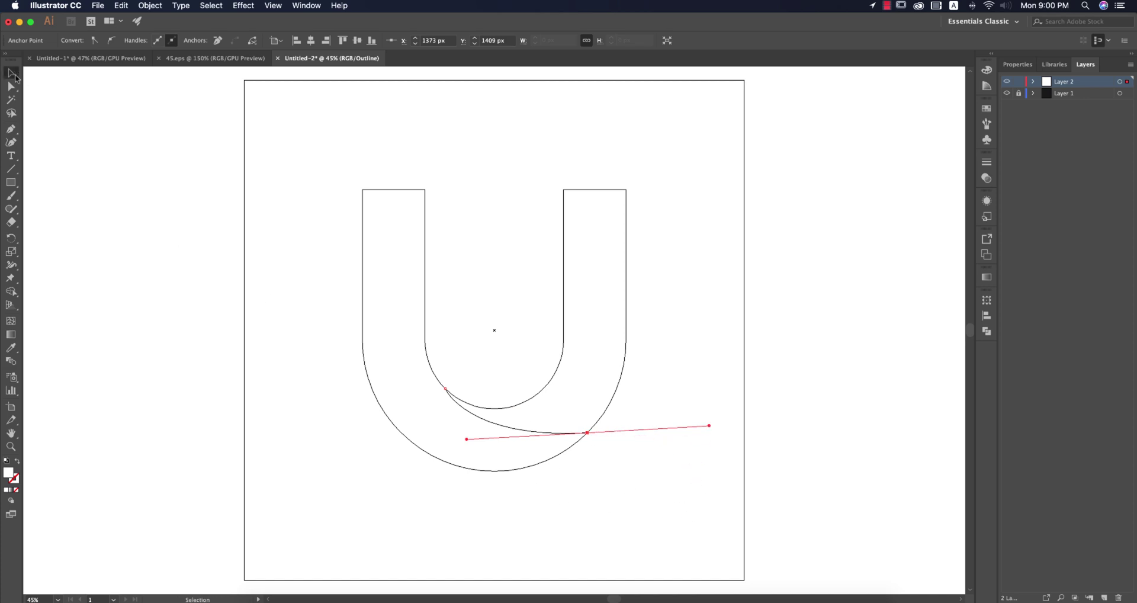
{"action": "left_click", "coordinate": [612, 455]}
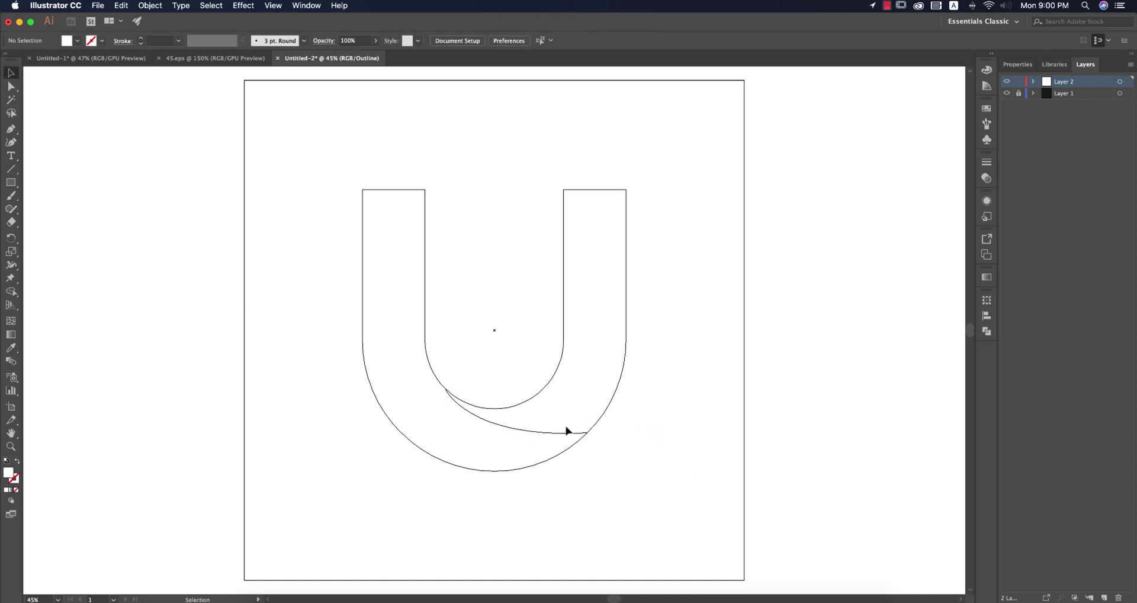
{"action": "left_click", "coordinate": [533, 434]}
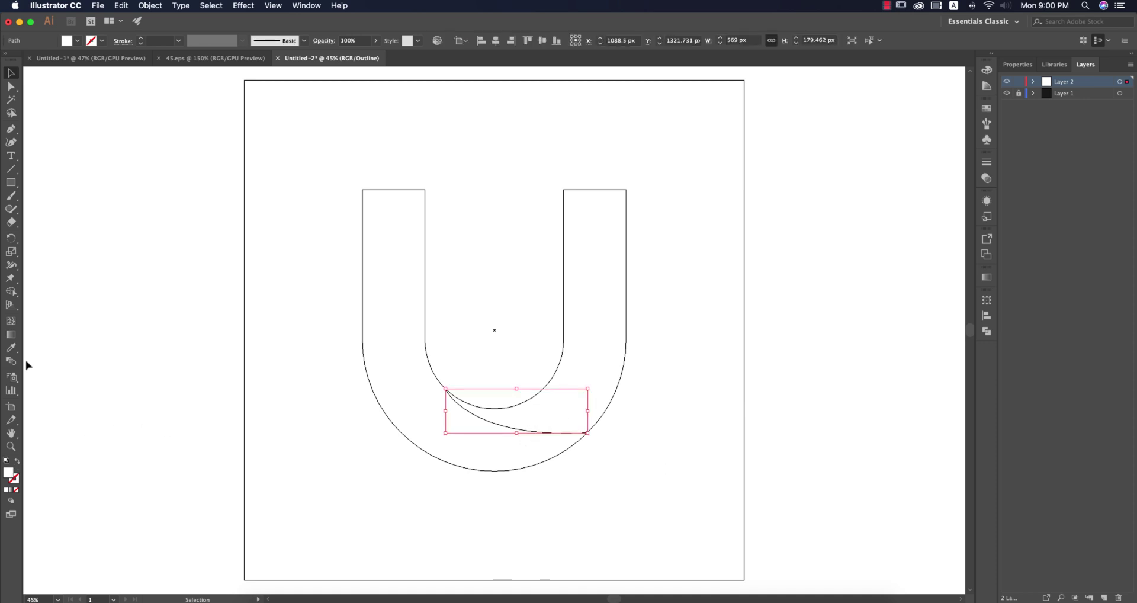
{"action": "left_click", "coordinate": [18, 462]}
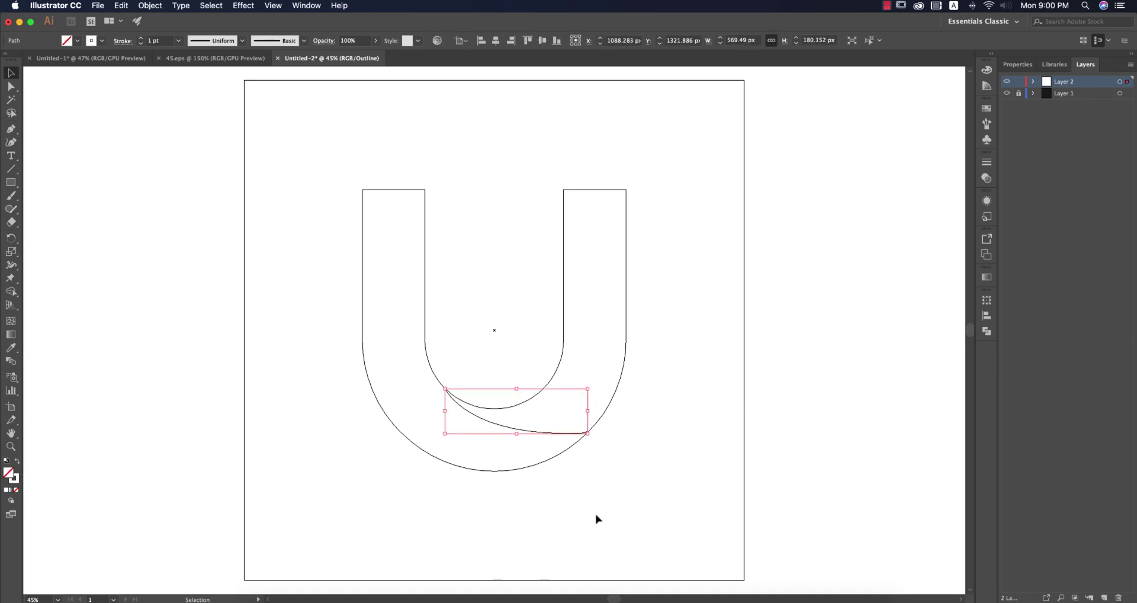
{"action": "scroll", "coordinate": [593, 448], "scroll_direction": "up", "scroll_amount": 8}
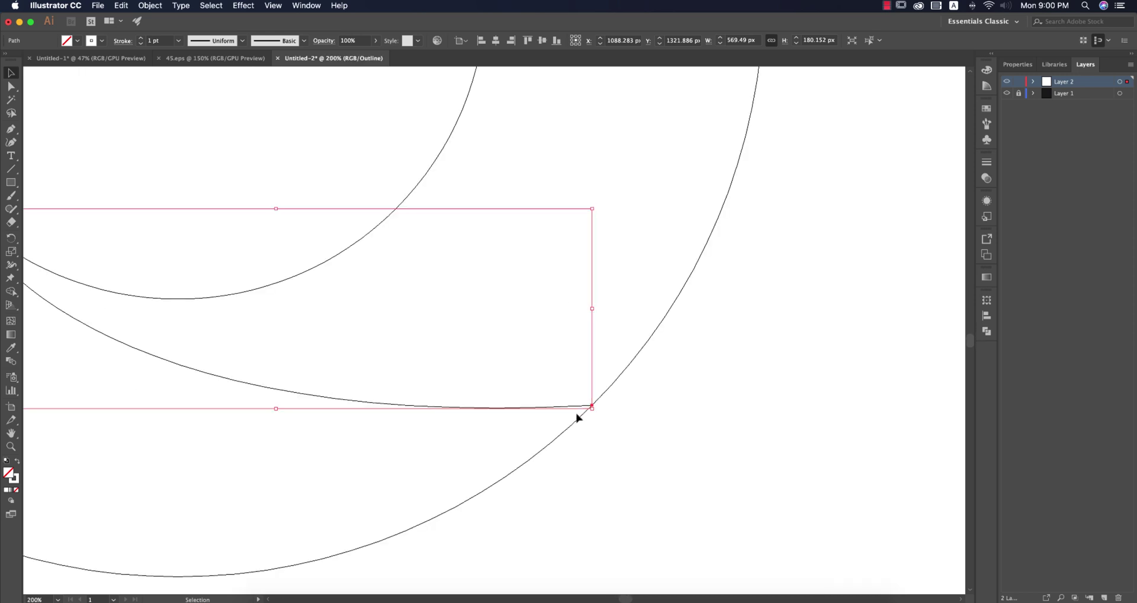
{"action": "left_click", "coordinate": [608, 426]}
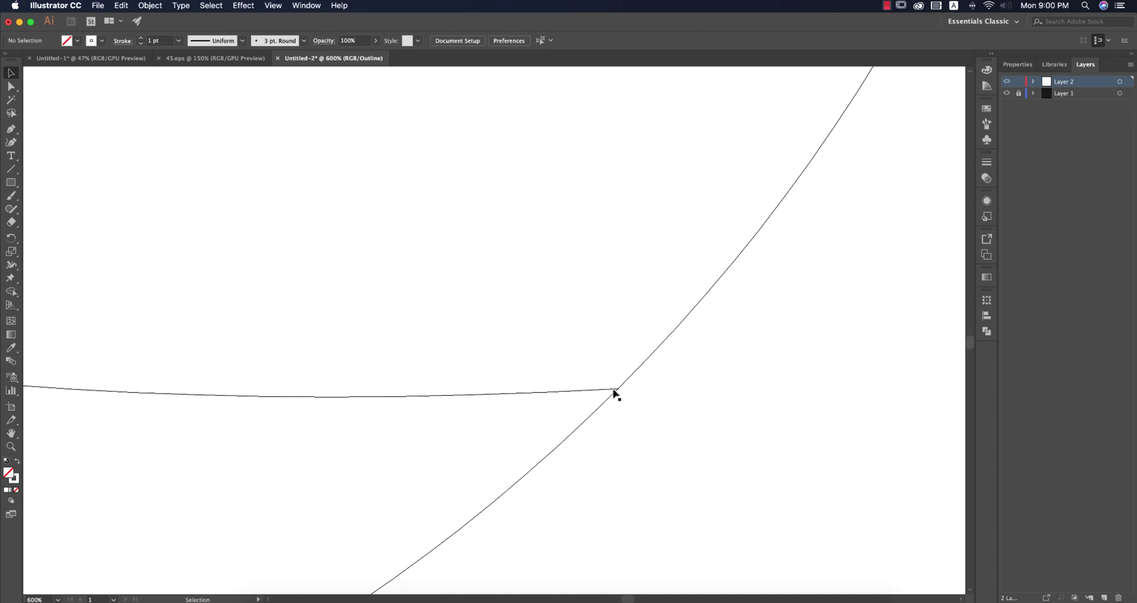
{"action": "key", "text": "super+0"}
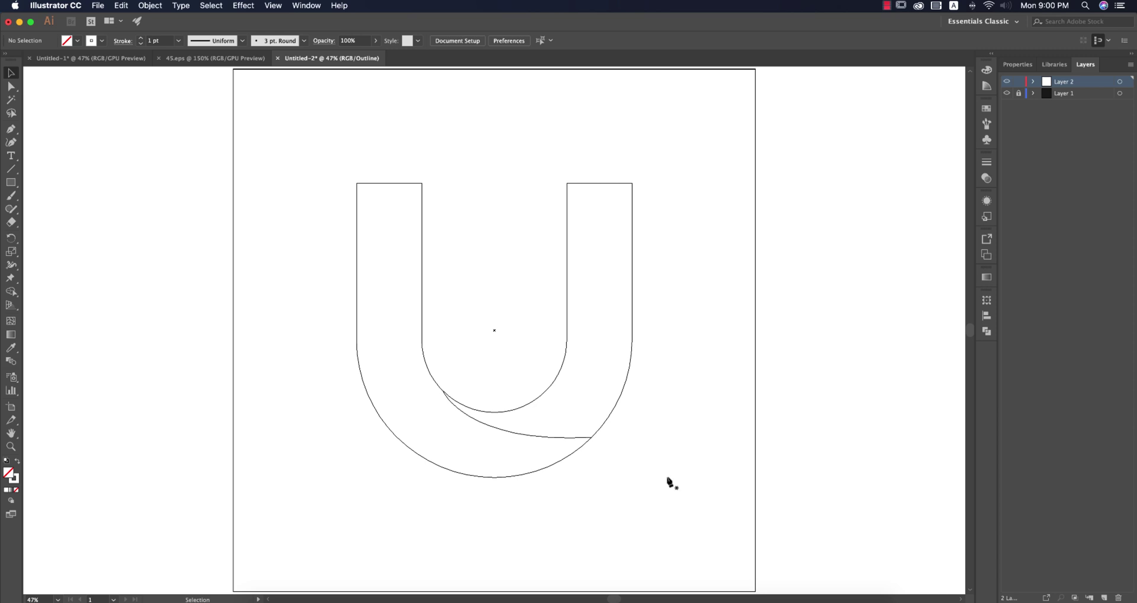
{"action": "key", "text": "p"}
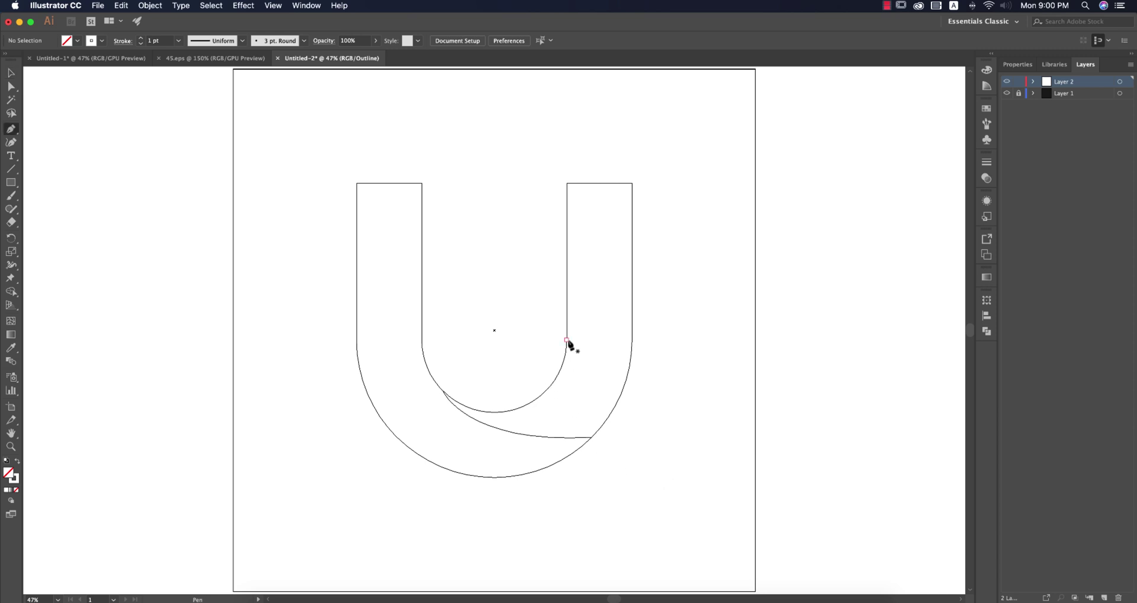
Pen a second curve from the inner bowl up to the right edge, then select all paths
{"action": "left_click", "coordinate": [544, 390]}
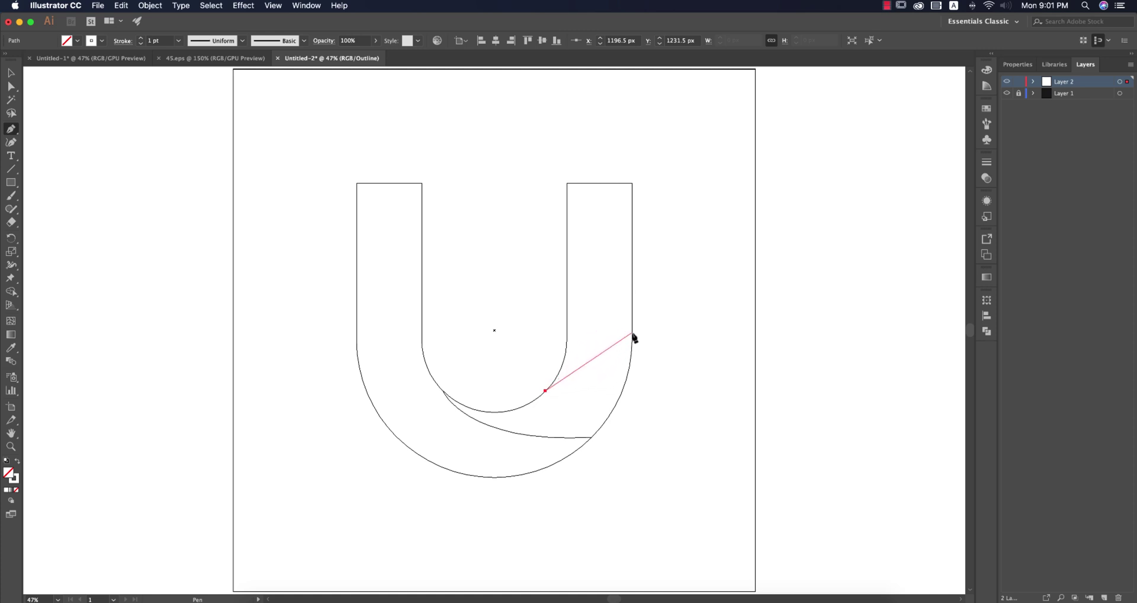
{"action": "left_click_drag", "start_coordinate": [633, 340], "coordinate": [669, 289]}
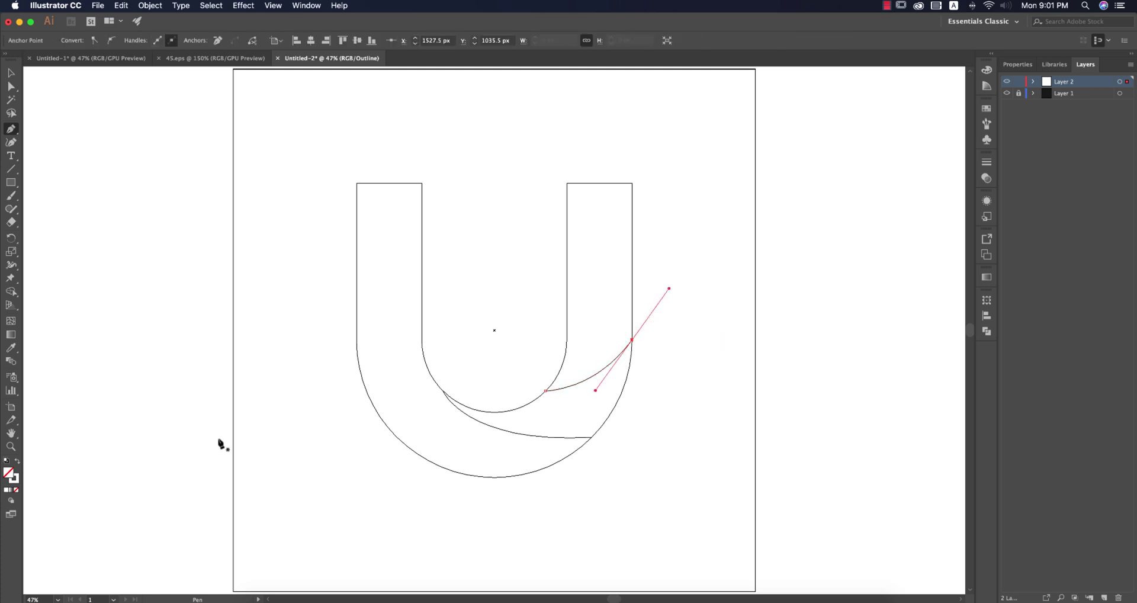
{"action": "left_click", "coordinate": [12, 73]}
{"action": "left_click", "coordinate": [306, 257]}
{"action": "left_click_drag", "start_coordinate": [331, 190], "coordinate": [696, 532]}
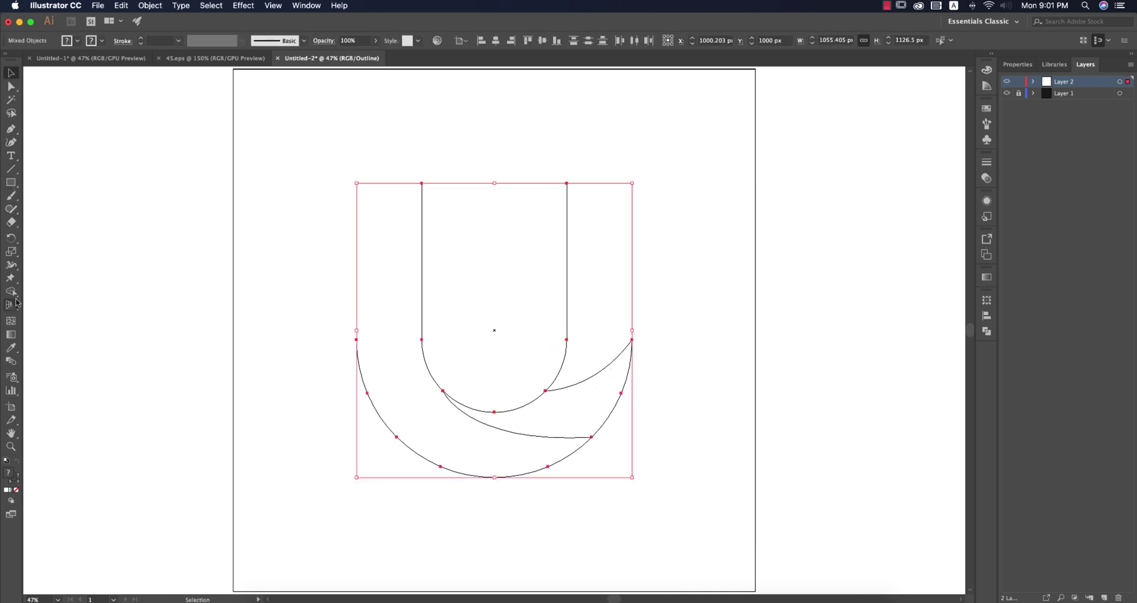
Use Shape Builder to make the left, crescent and right-arm regions separate shapes
{"action": "left_click_drag", "start_coordinate": [13, 294], "coordinate": [41, 294]}
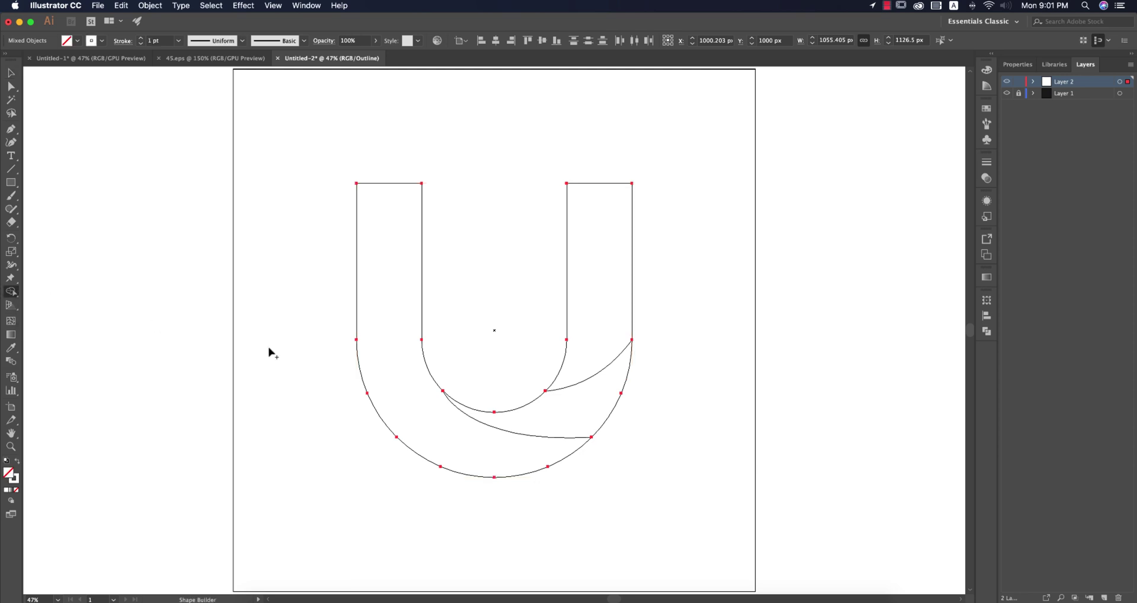
{"action": "left_click", "coordinate": [550, 456]}
{"action": "left_click", "coordinate": [562, 425]}
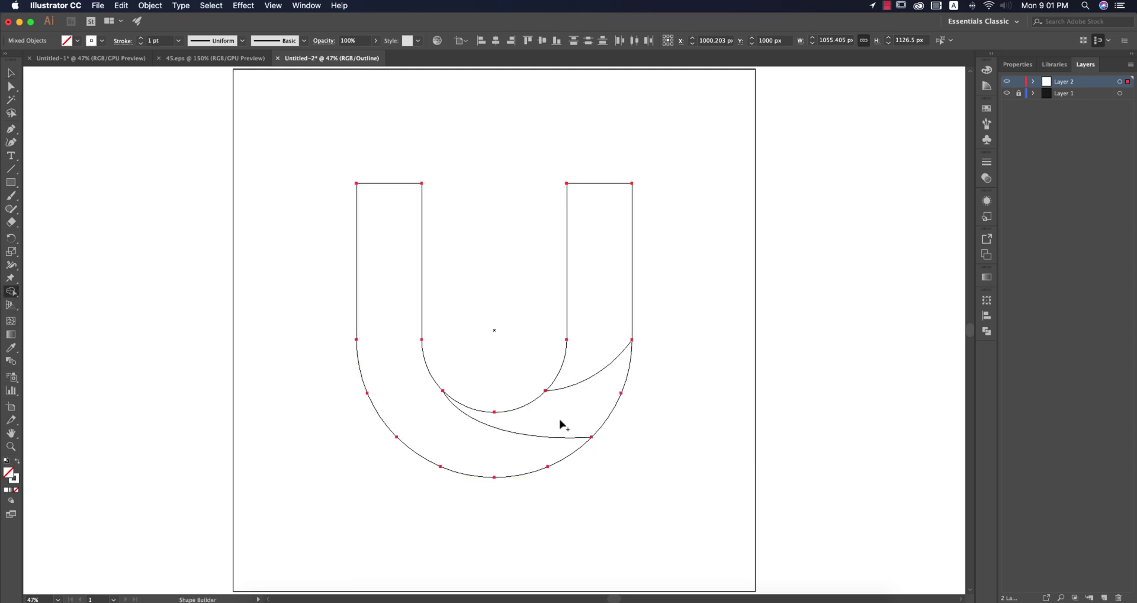
{"action": "left_click", "coordinate": [590, 366]}
{"action": "left_click", "coordinate": [10, 72]}
{"action": "left_click", "coordinate": [535, 509]}
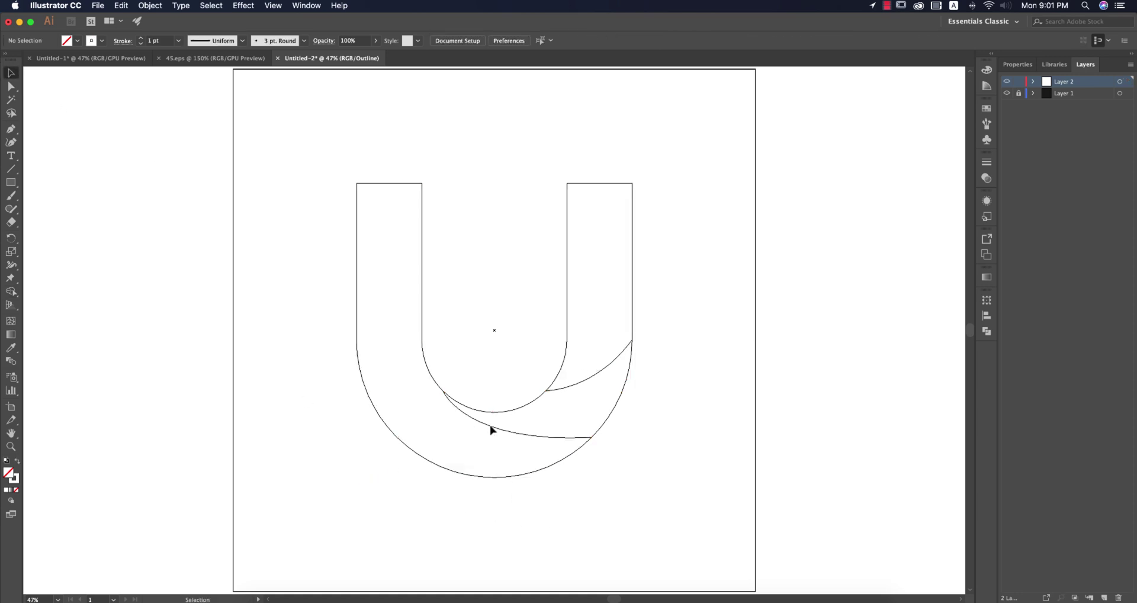
{"action": "left_click_drag", "start_coordinate": [491, 430], "coordinate": [360, 452]}
{"action": "key", "text": "super+z"}
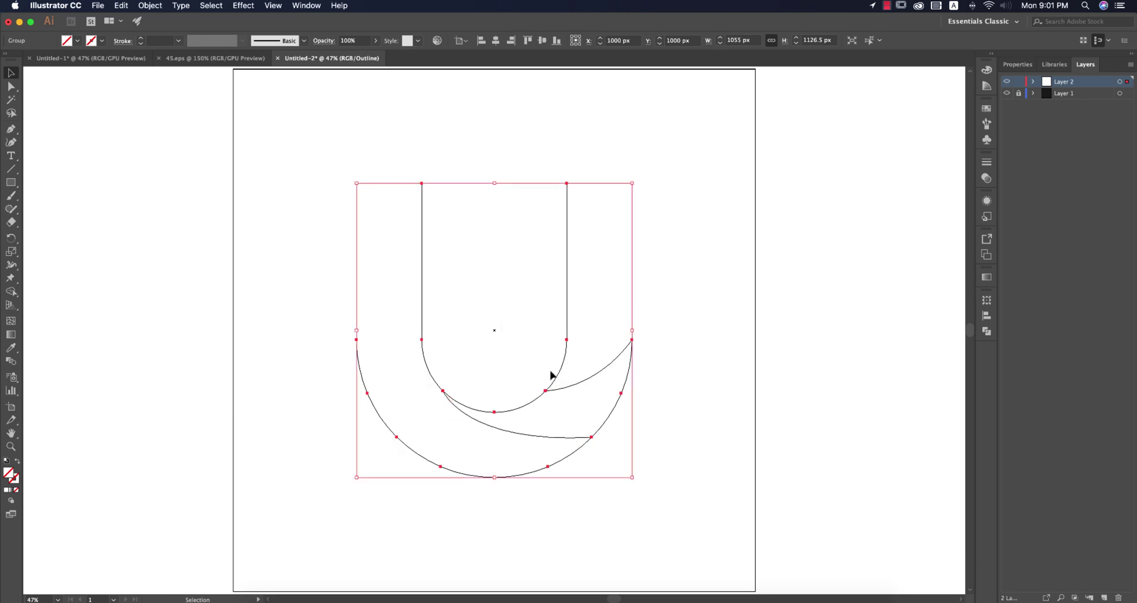
Ungroup the U's pieces and select the closed U outline
{"action": "right_click", "coordinate": [563, 376]}
{"action": "left_click", "coordinate": [592, 469]}
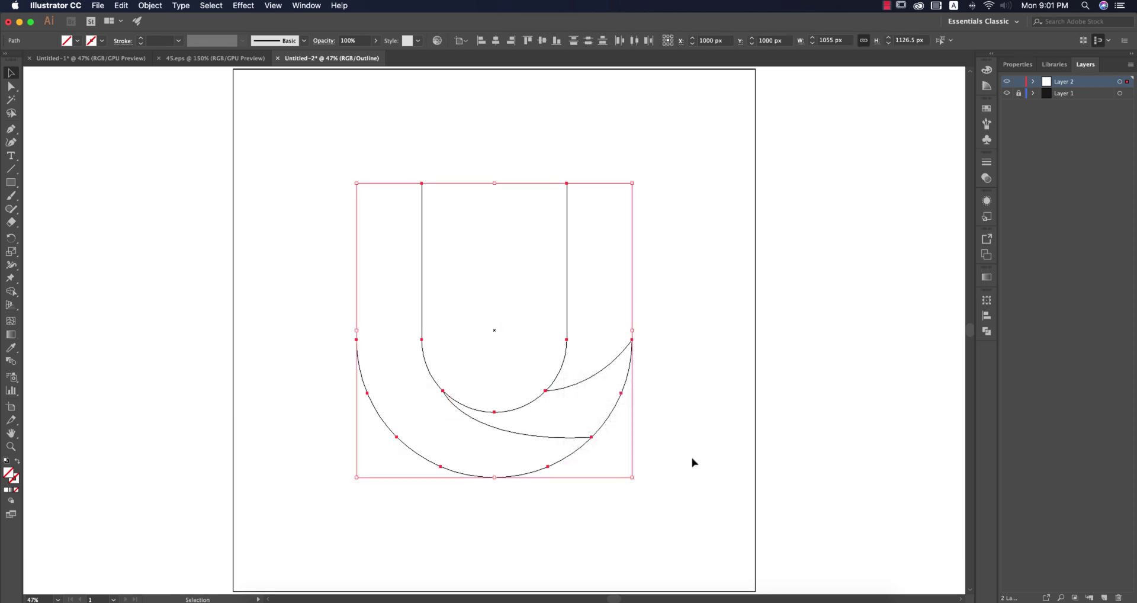
{"action": "left_click", "coordinate": [517, 444]}
{"action": "left_click_drag", "start_coordinate": [520, 437], "coordinate": [437, 485]}
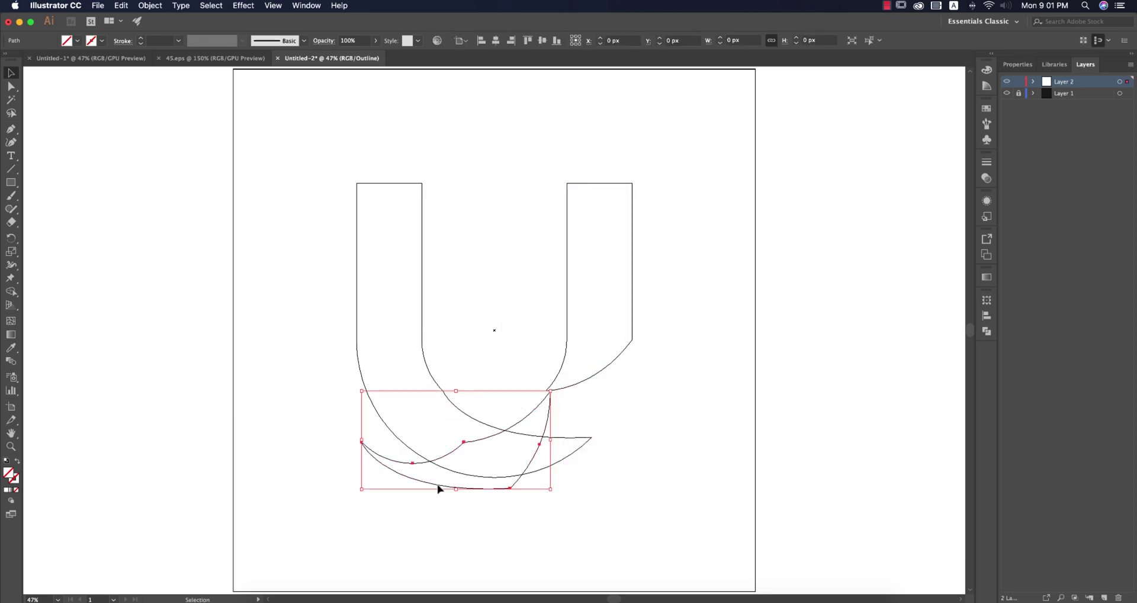
{"action": "left_click", "coordinate": [657, 477]}
{"action": "key", "text": "super+z"}
{"action": "left_click", "coordinate": [667, 478]}
{"action": "left_click_drag", "start_coordinate": [284, 271], "coordinate": [444, 307]}
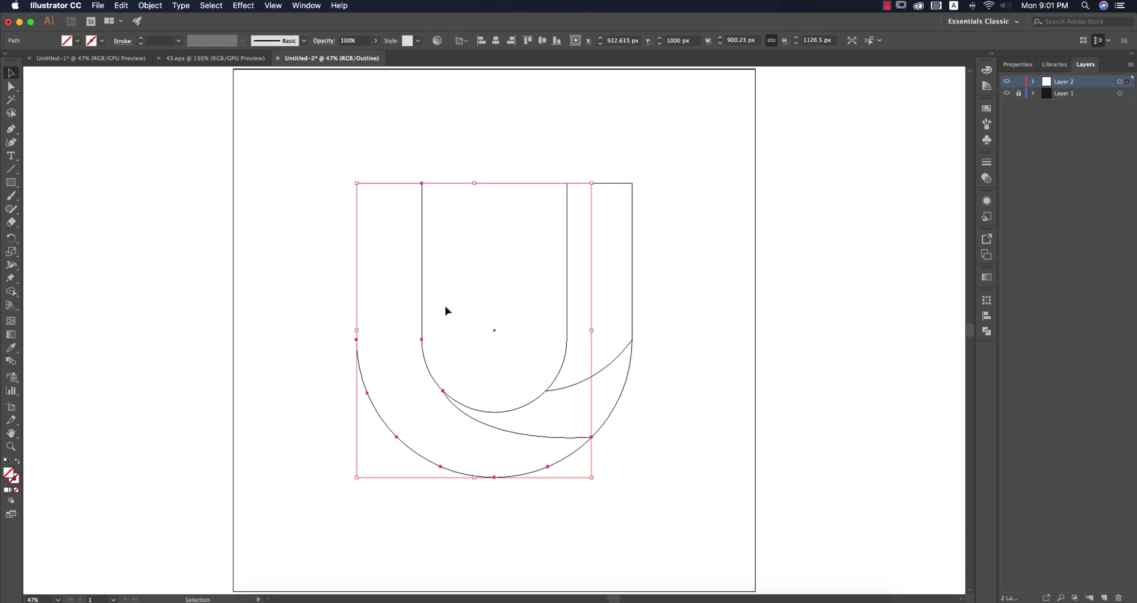
Build a narrow left band from an offset U copy, delete the copy, and return to full preview
{"action": "left_click_drag", "start_coordinate": [422, 306], "coordinate": [453, 303]}
{"action": "left_click_drag", "start_coordinate": [324, 246], "coordinate": [500, 270]}
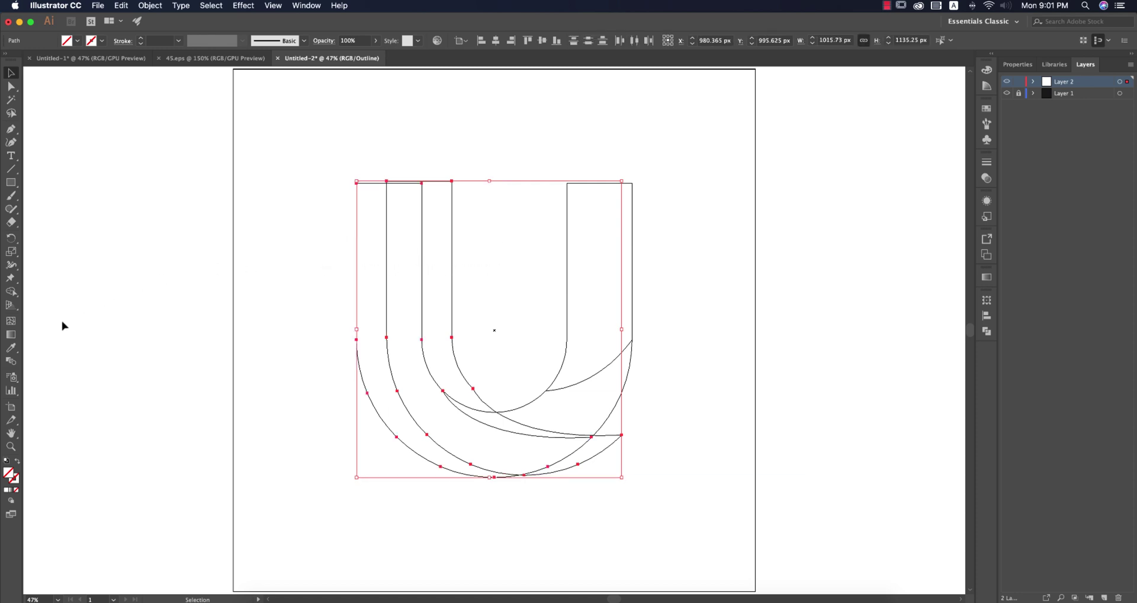
{"action": "key", "text": "shift+m"}
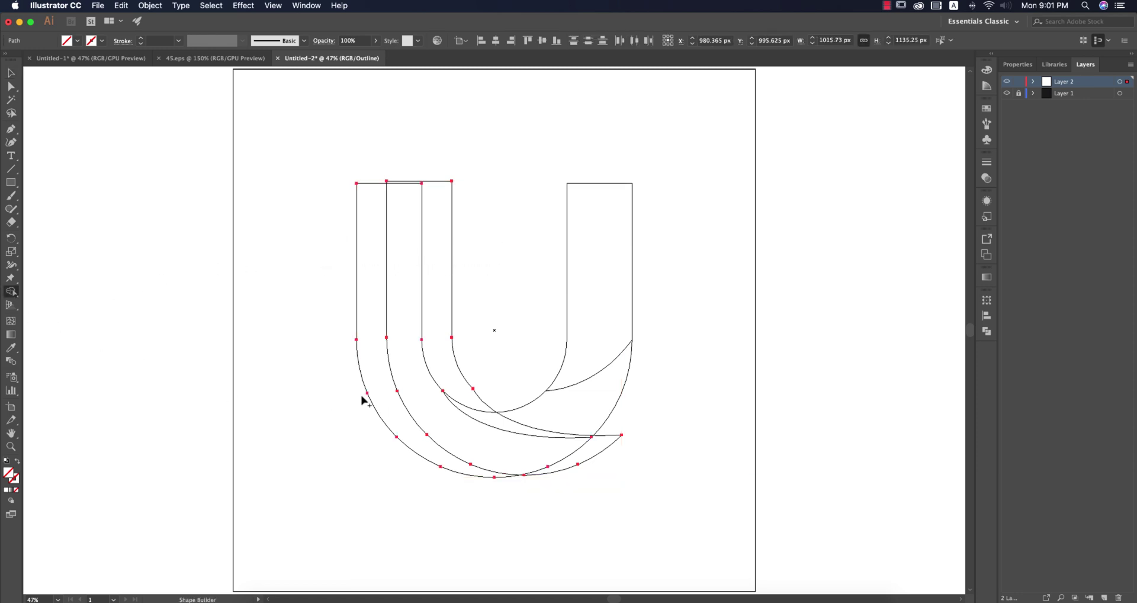
{"action": "left_click", "coordinate": [375, 396]}
{"action": "left_click", "coordinate": [14, 72]}
{"action": "left_click", "coordinate": [129, 238]}
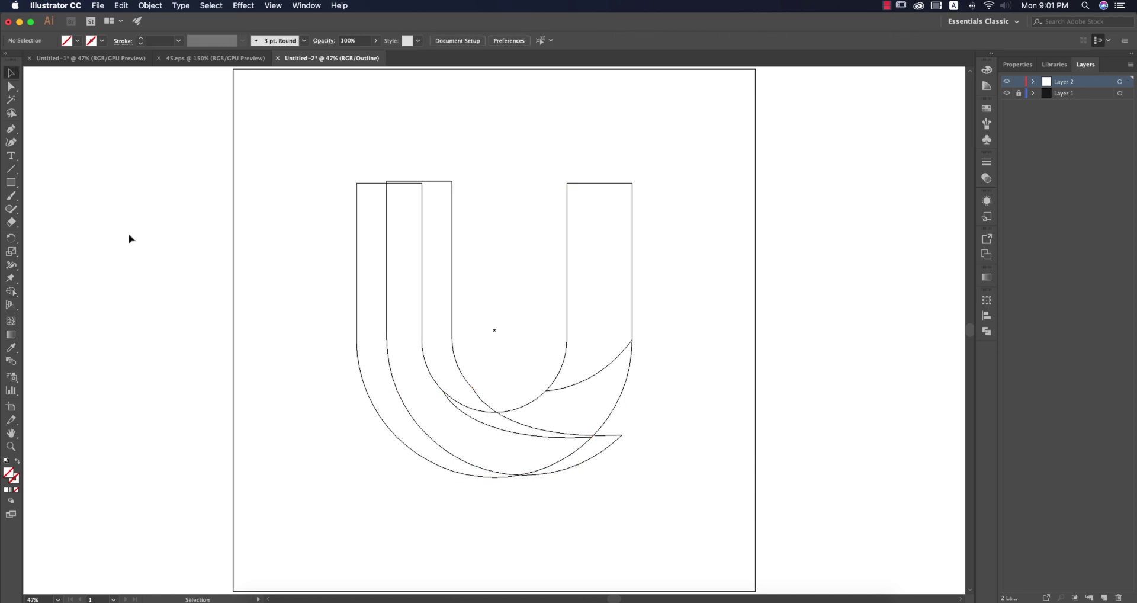
{"action": "left_click", "coordinate": [453, 263]}
{"action": "key", "text": "Delete"}
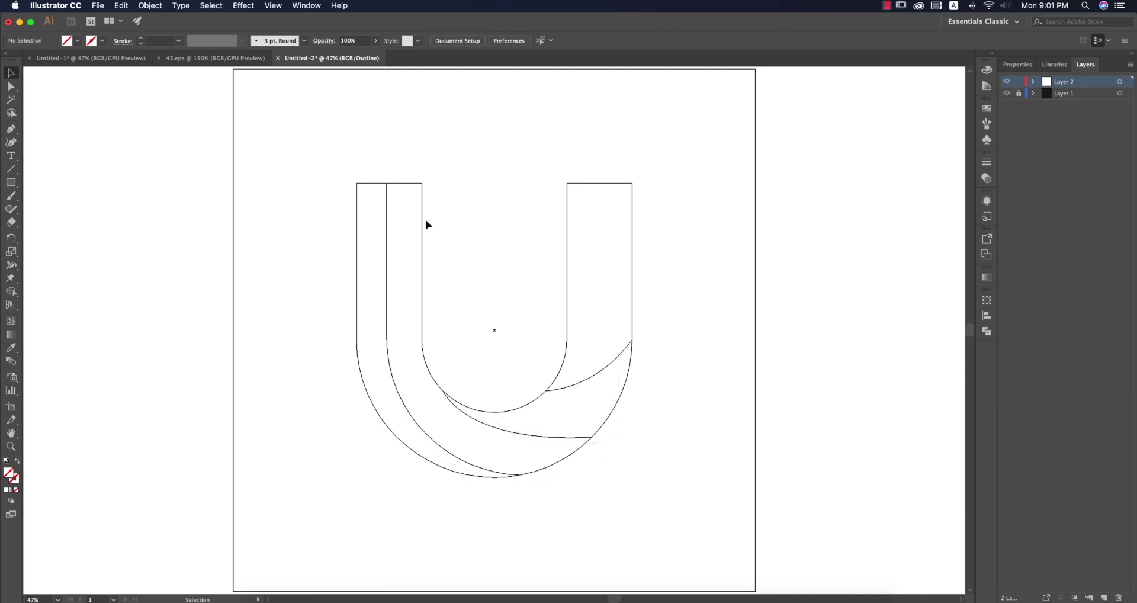
{"action": "mouse_move", "coordinate": [297, 126]}
{"action": "left_mouse_down"}
{"action": "mouse_move", "coordinate": [678, 524]}
{"action": "mouse_move", "coordinate": [675, 514]}
{"action": "left_mouse_up"}
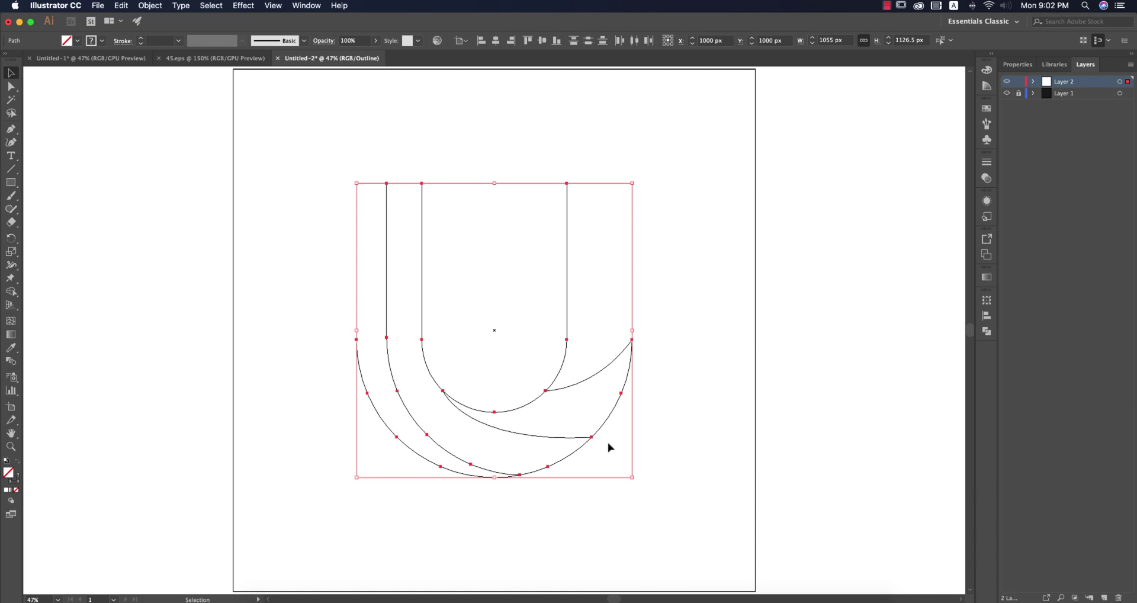
{"action": "key", "text": "super+y"}
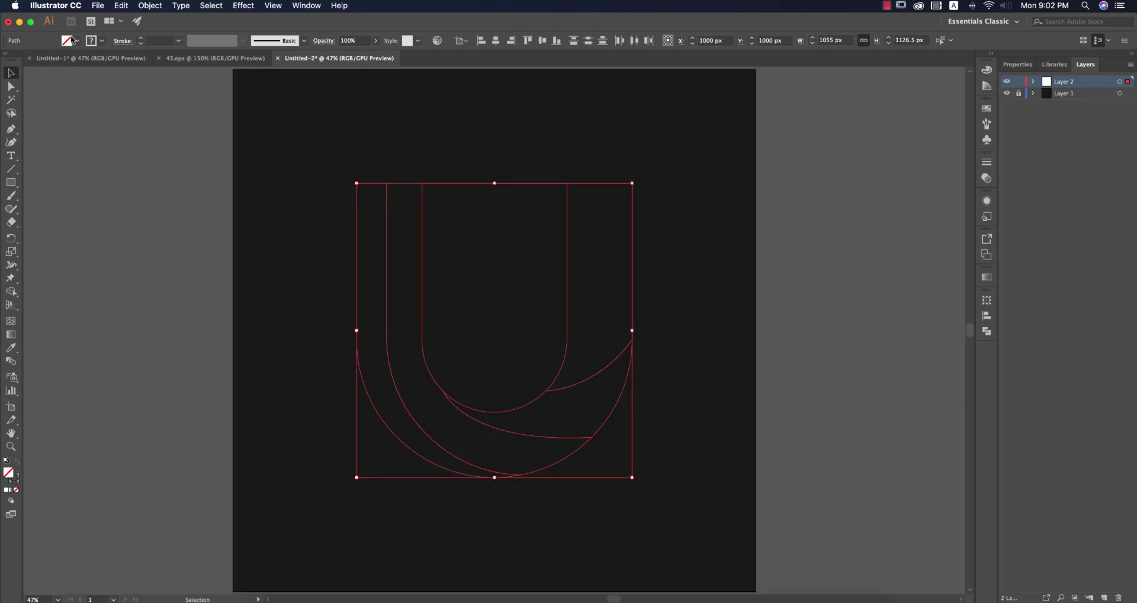
Fill all the selected U pieces with white
{"action": "left_click", "coordinate": [76, 40]}
{"action": "left_click", "coordinate": [23, 60]}
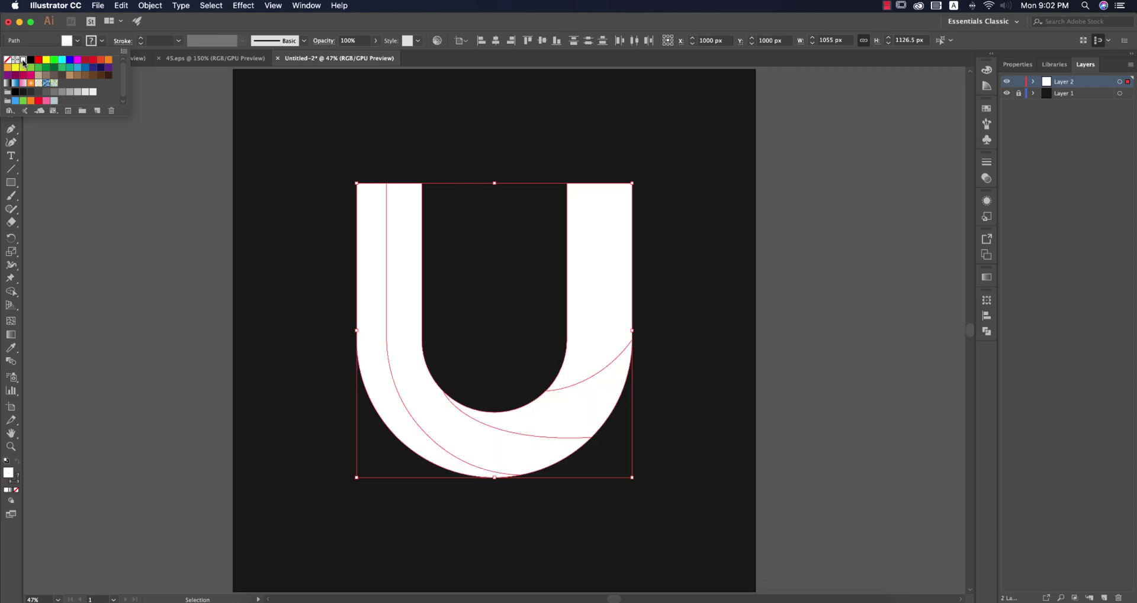
{"action": "left_click", "coordinate": [151, 320]}
{"action": "left_click", "coordinate": [292, 337]}
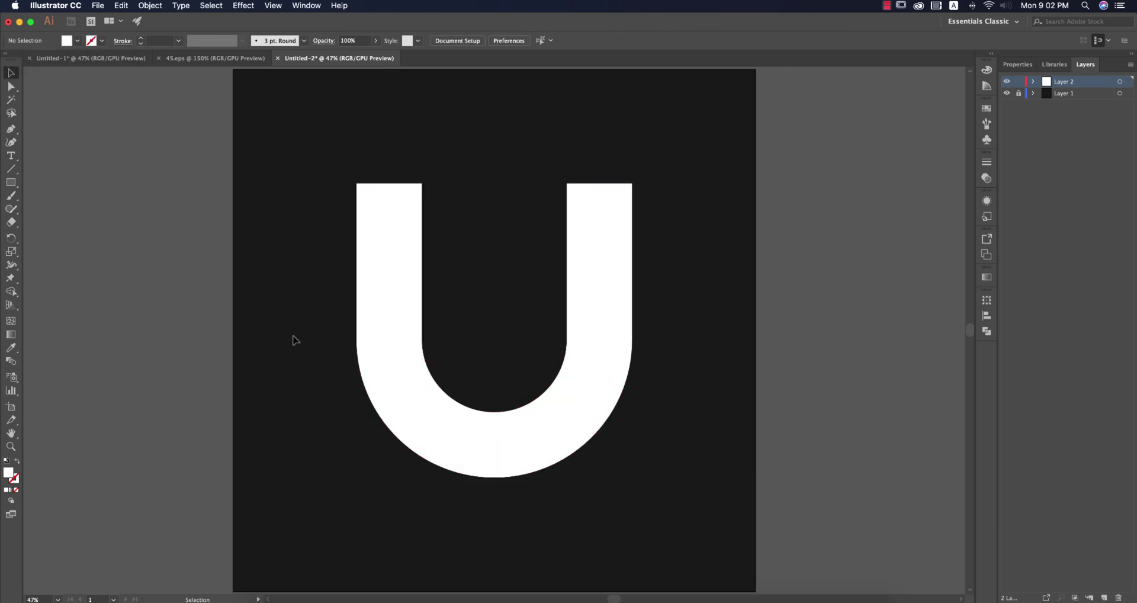
Fill the middle curved band of the U light grey
{"action": "left_click", "coordinate": [381, 325]}
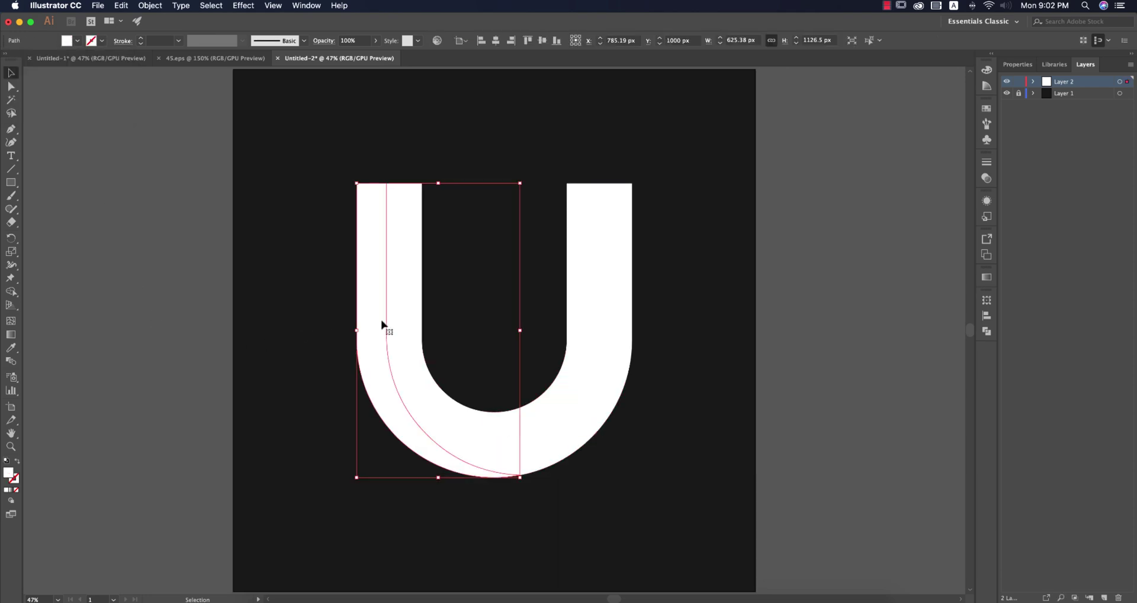
{"action": "left_click", "coordinate": [391, 257]}
{"action": "left_click", "coordinate": [84, 44]}
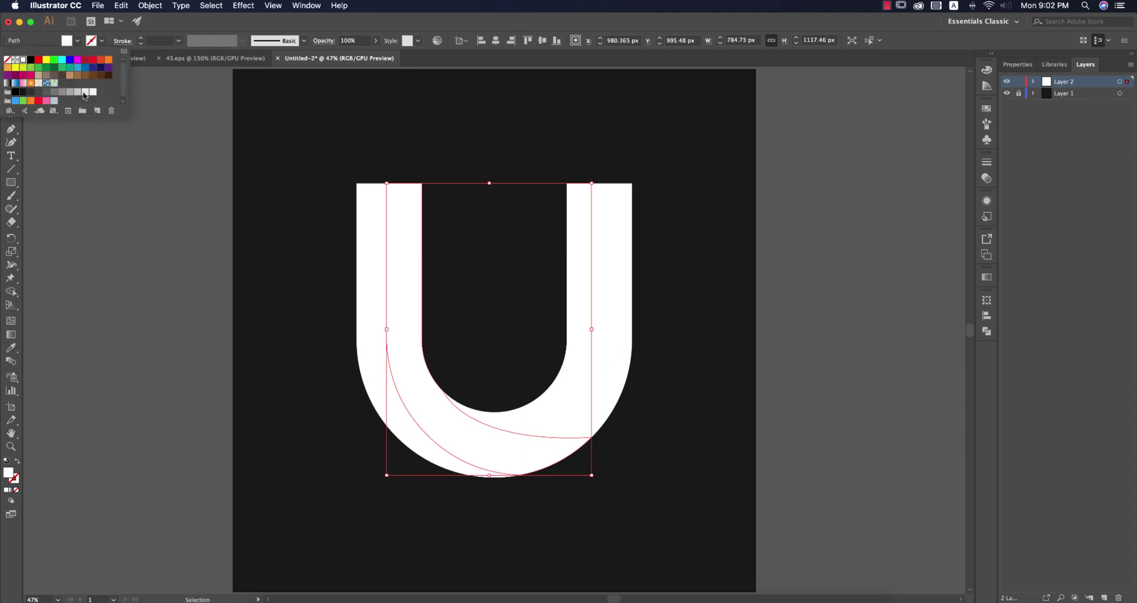
{"action": "left_click", "coordinate": [85, 93]}
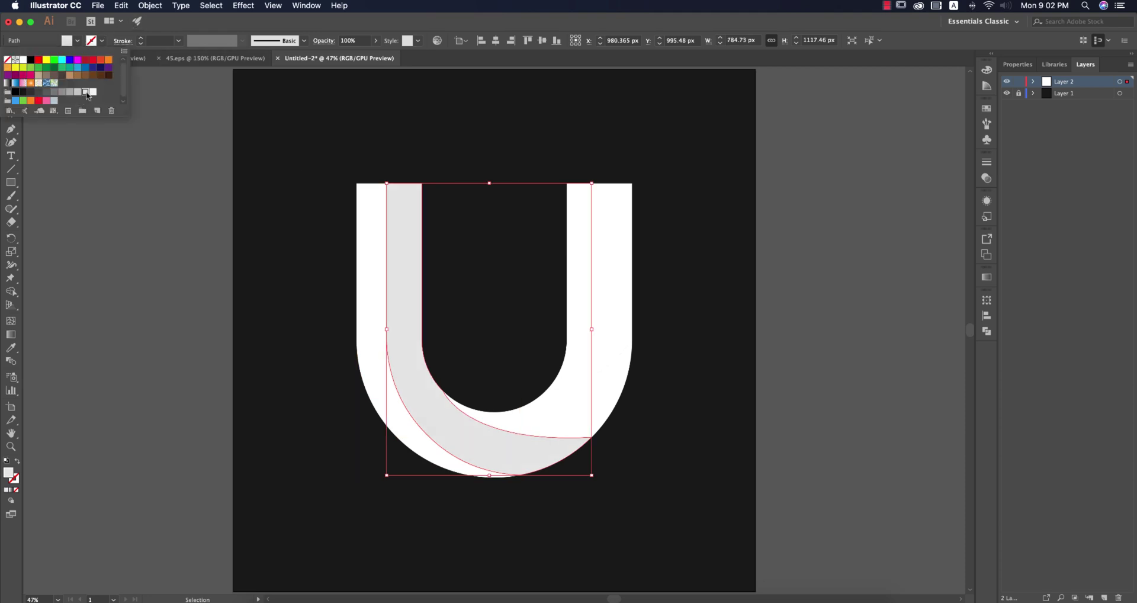
{"action": "left_click", "coordinate": [550, 401]}
Fill the lower curve a darker grey and the right arm a mid grey
{"action": "left_click", "coordinate": [564, 413]}
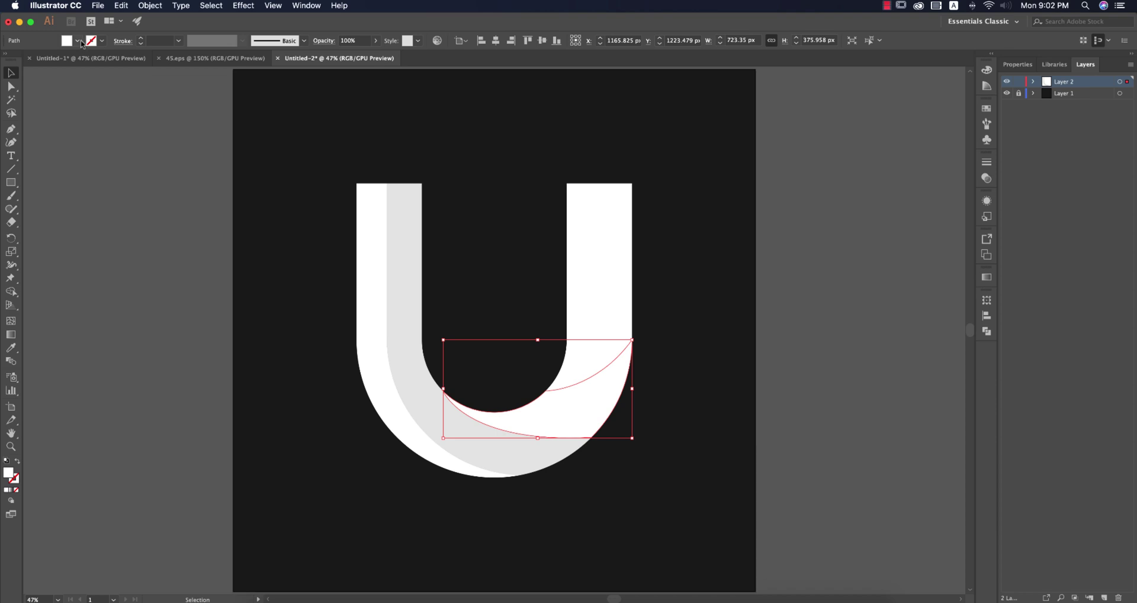
{"action": "left_click", "coordinate": [82, 44]}
{"action": "left_click", "coordinate": [68, 93]}
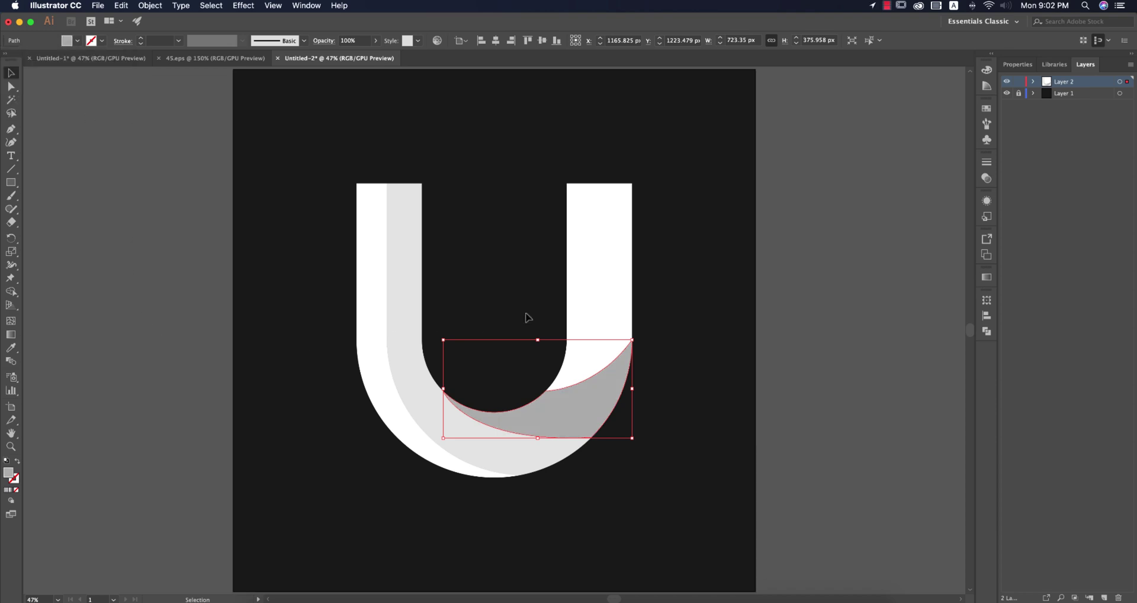
{"action": "left_click", "coordinate": [576, 300]}
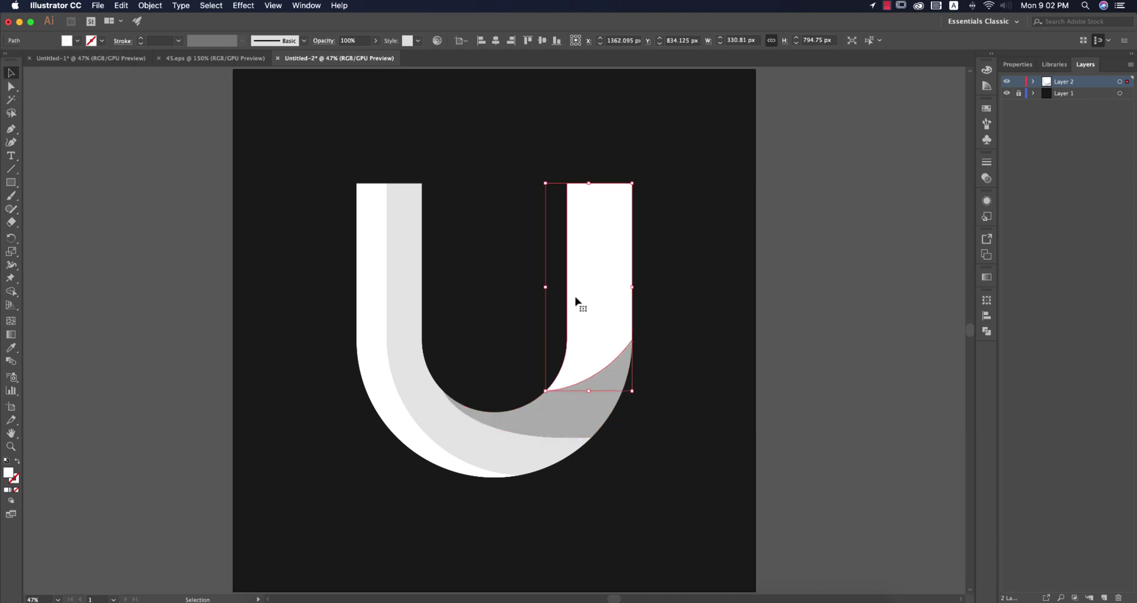
{"action": "left_click", "coordinate": [78, 40]}
{"action": "left_click", "coordinate": [55, 93]}
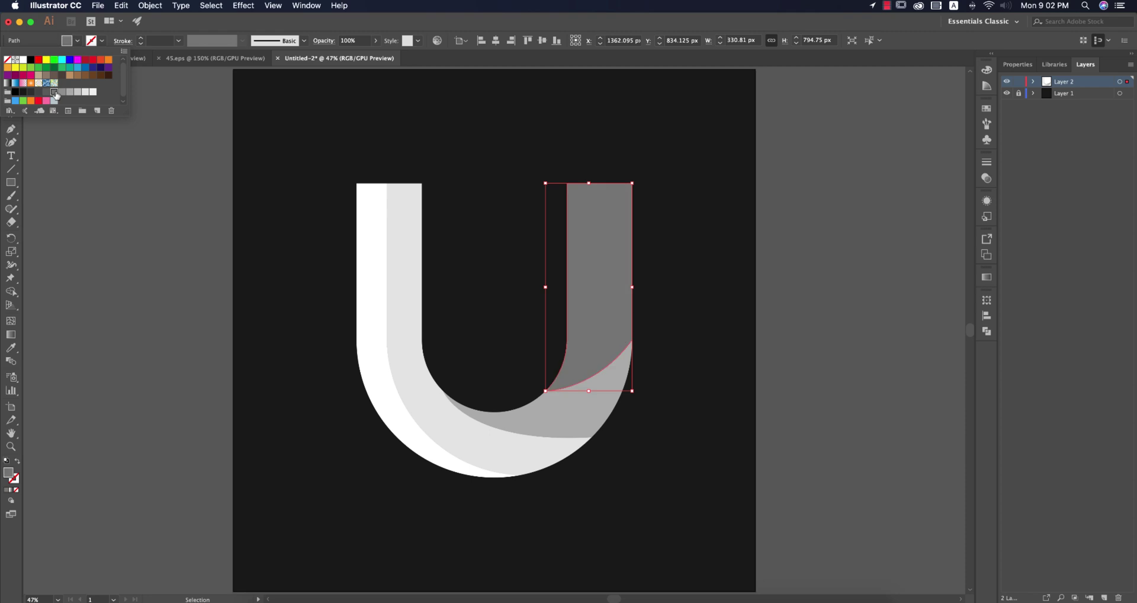
{"action": "left_click", "coordinate": [304, 410]}
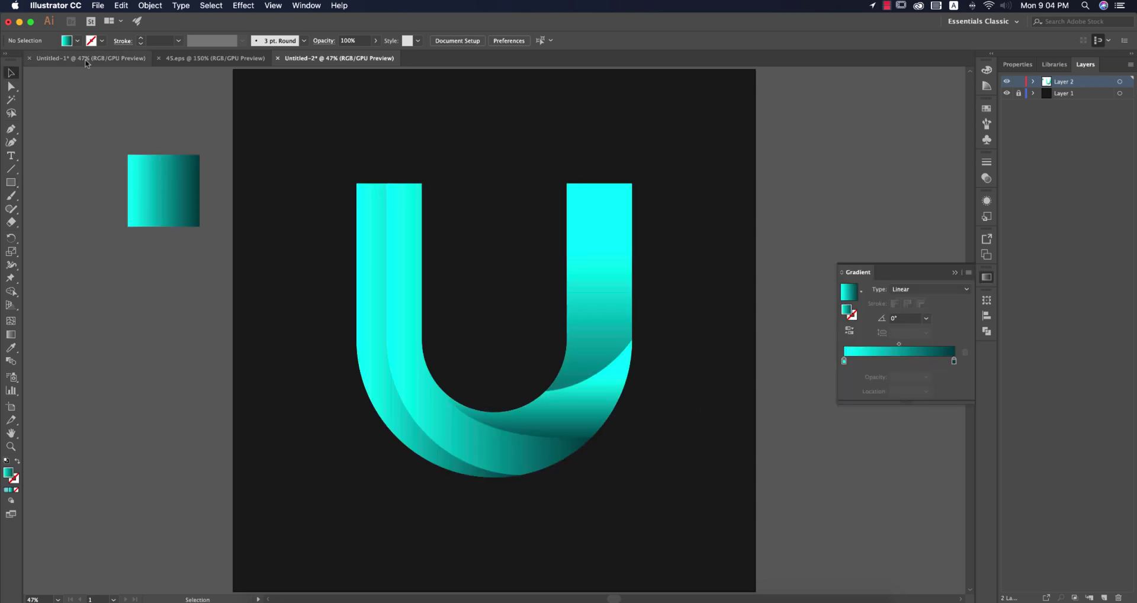
Bring the green-to-navy gradient square over from Untitled-1 into Untitled-2
{"action": "left_click", "coordinate": [119, 58]}
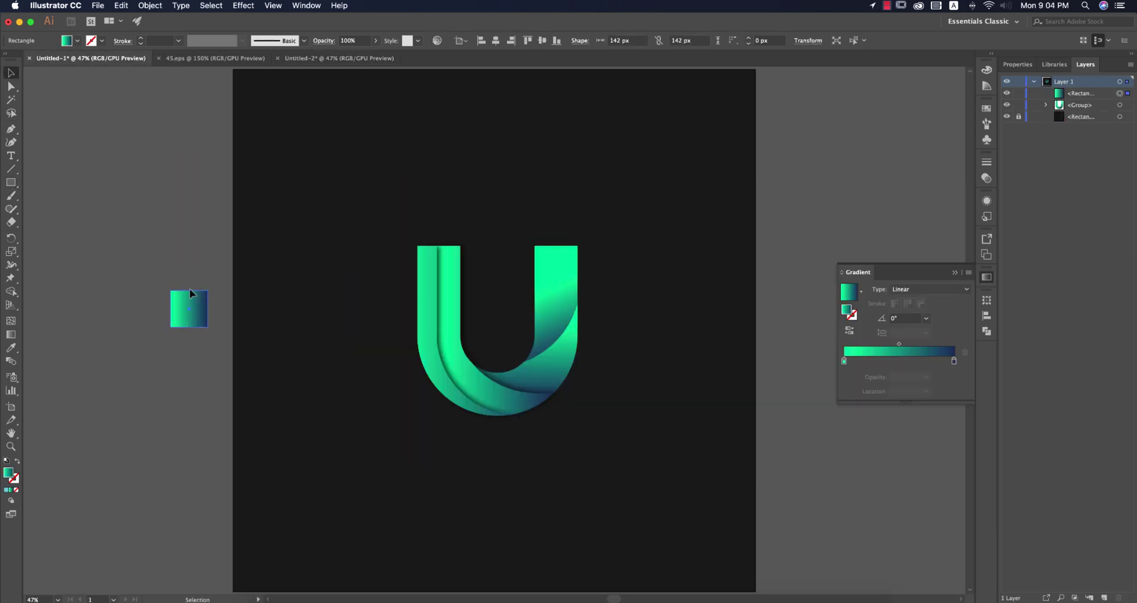
{"action": "left_click_drag", "start_coordinate": [191, 306], "coordinate": [210, 370]}
{"action": "left_click", "coordinate": [312, 307]}
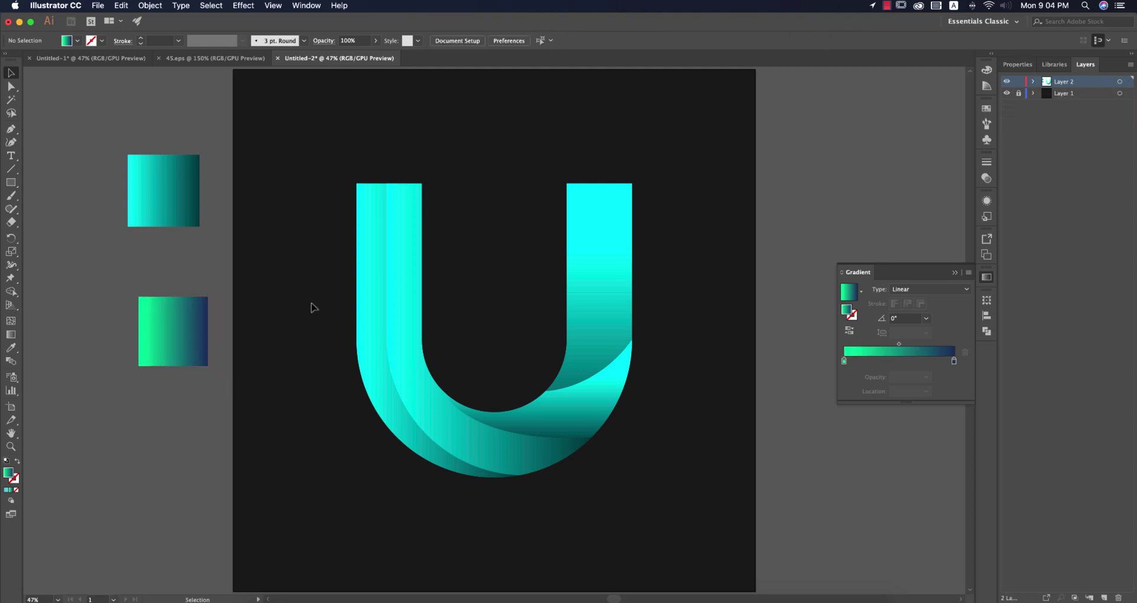
Sample the lower square's green-to-navy gradient onto all the U pieces with the Eyedropper
{"action": "left_click_drag", "start_coordinate": [328, 184], "coordinate": [712, 478]}
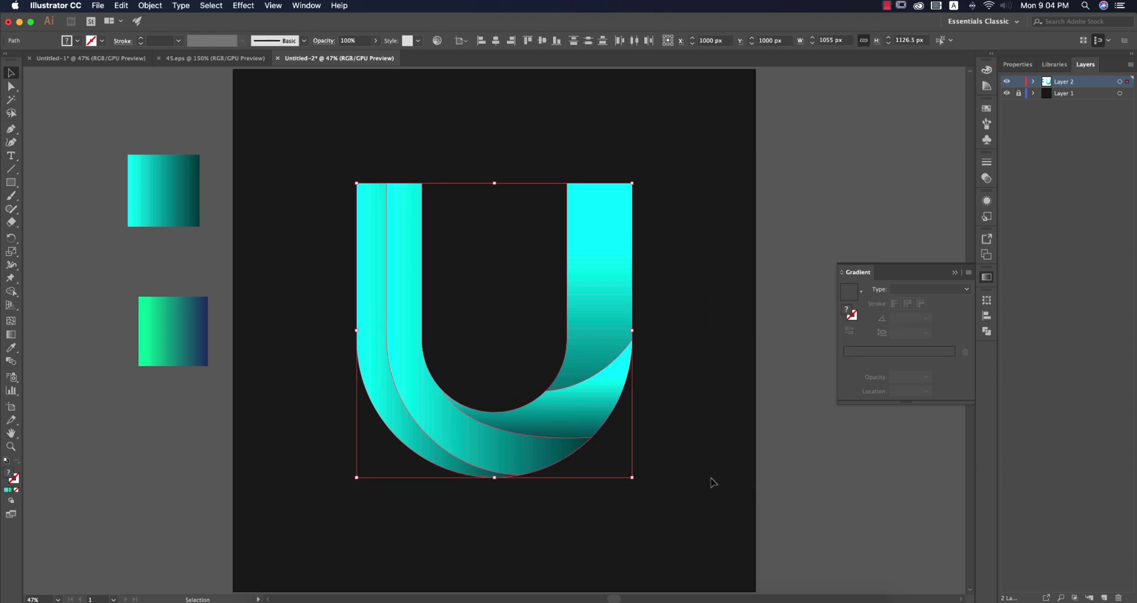
{"action": "key", "text": "i"}
{"action": "left_click", "coordinate": [163, 325]}
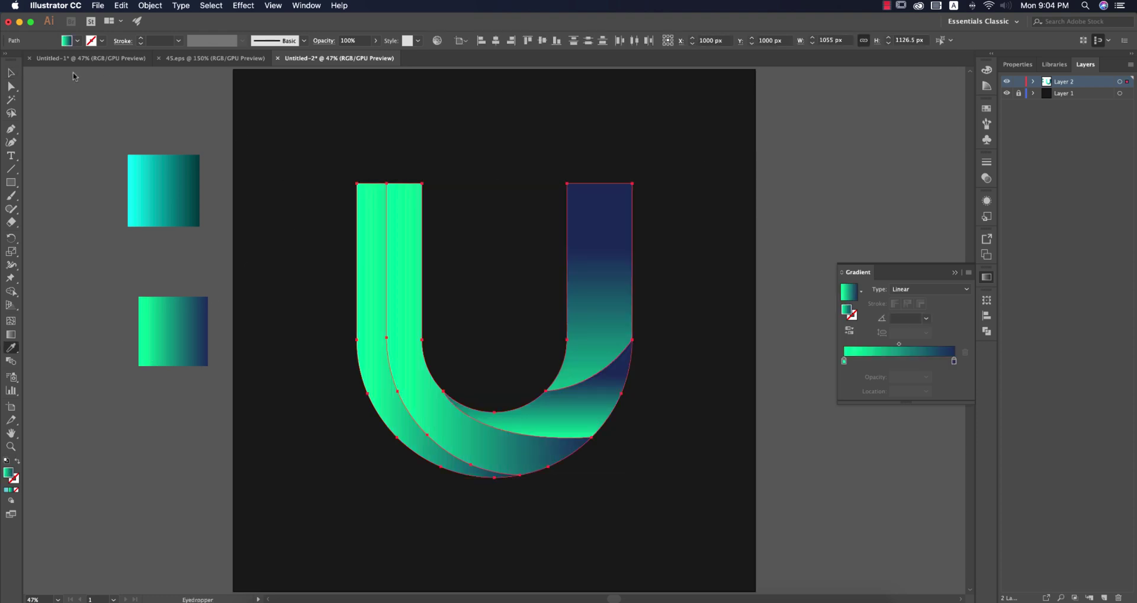
{"action": "left_click", "coordinate": [11, 72]}
{"action": "left_click", "coordinate": [719, 498]}
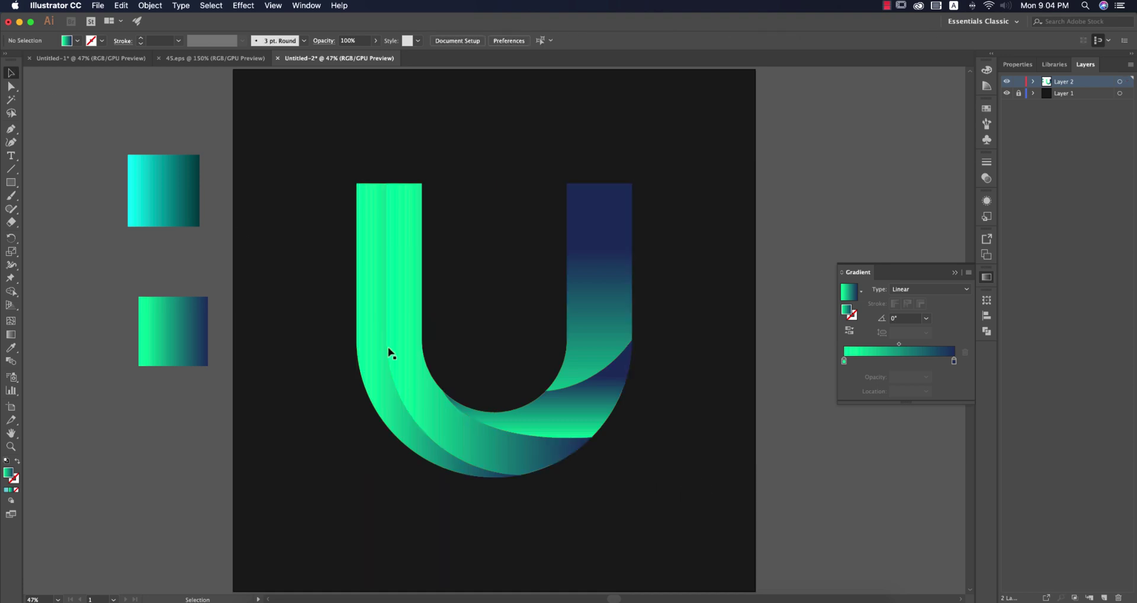
{"action": "left_click", "coordinate": [403, 427]}
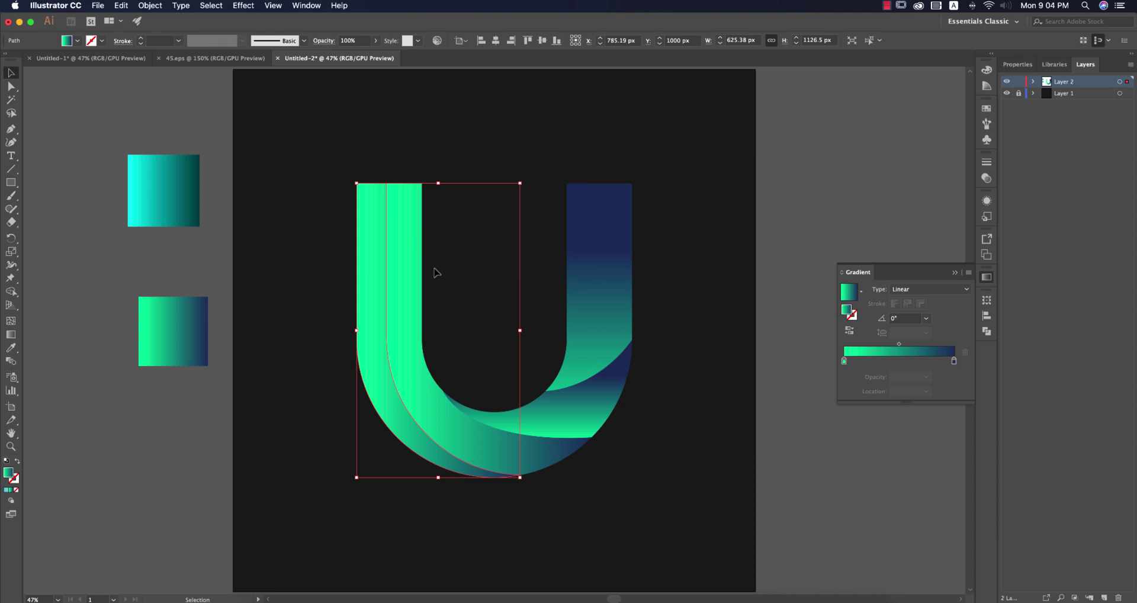
Preview a drop shadow on the left ribbon, then dismiss the dialog
{"action": "left_click", "coordinate": [244, 5]}
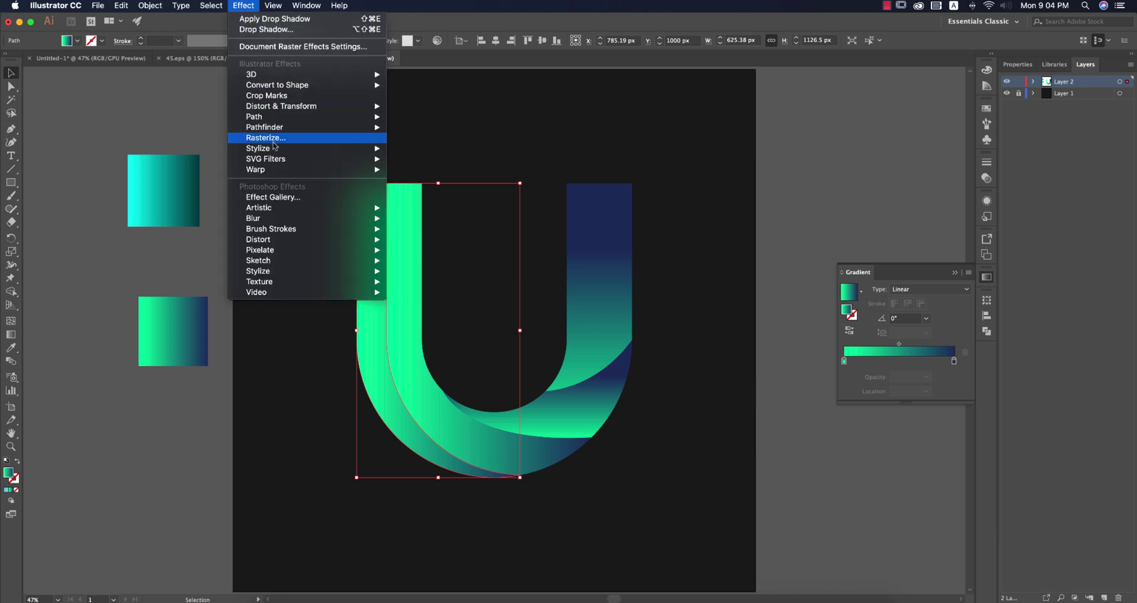
{"action": "mouse_move", "coordinate": [274, 146]}
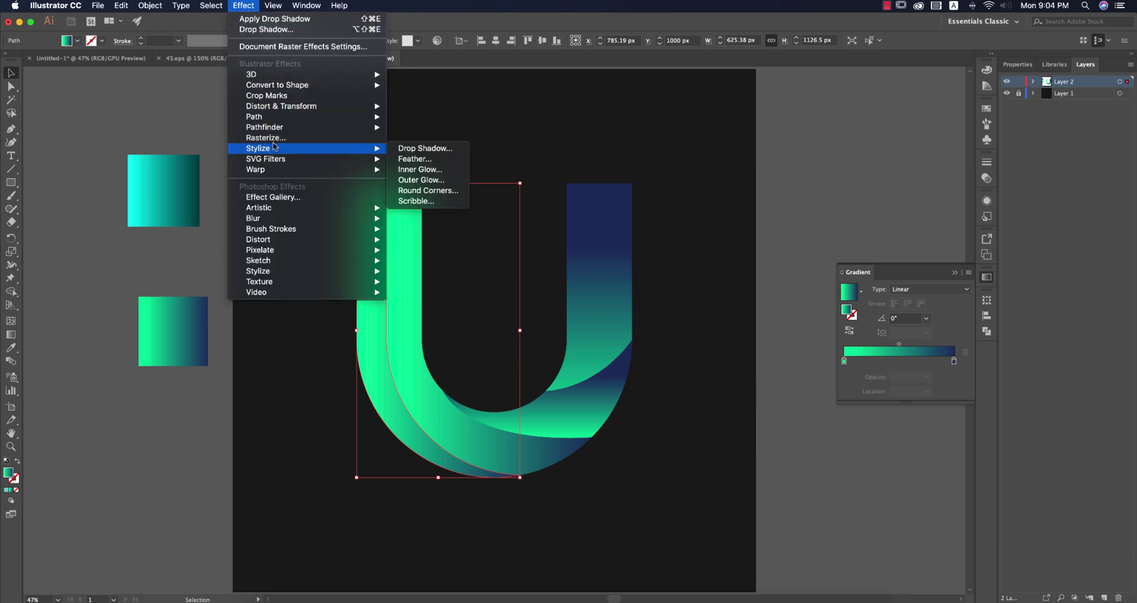
{"action": "left_click", "coordinate": [424, 151]}
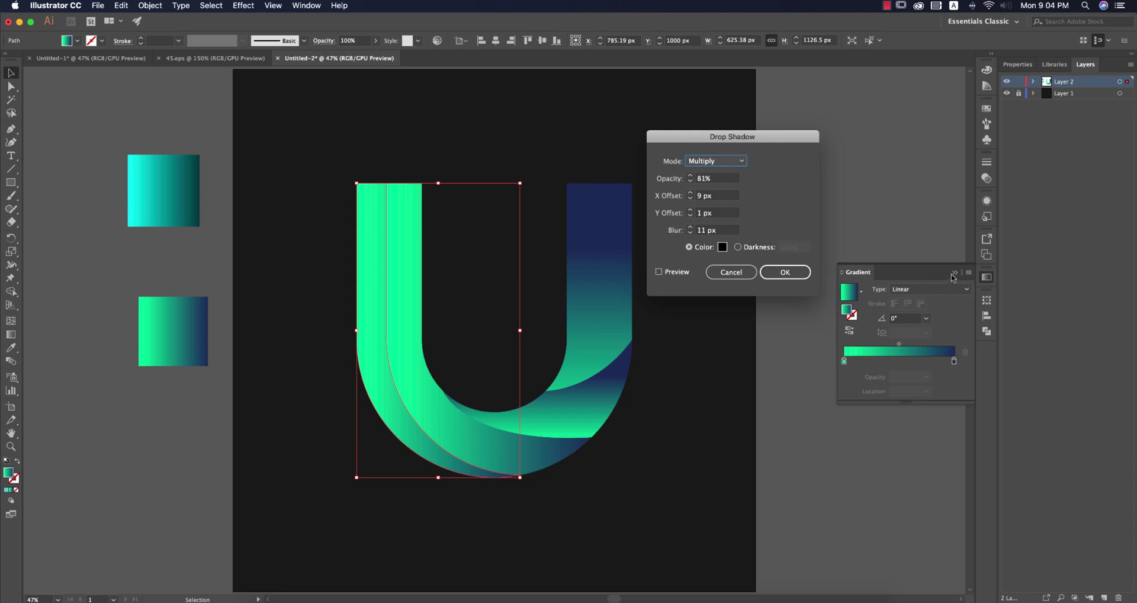
{"action": "left_click", "coordinate": [659, 271]}
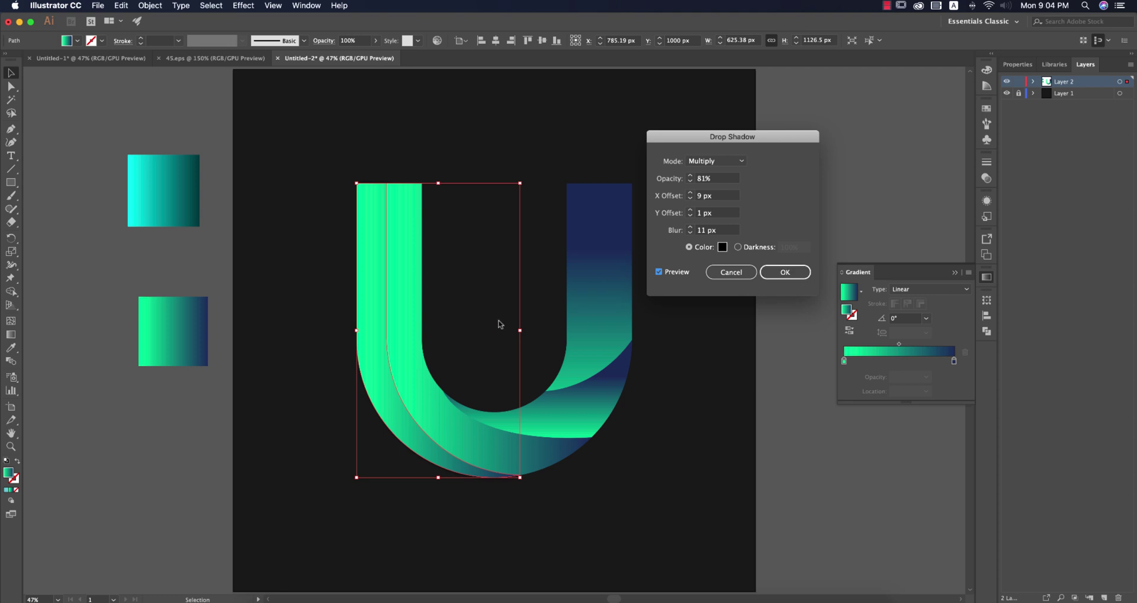
{"action": "key", "text": "Return"}
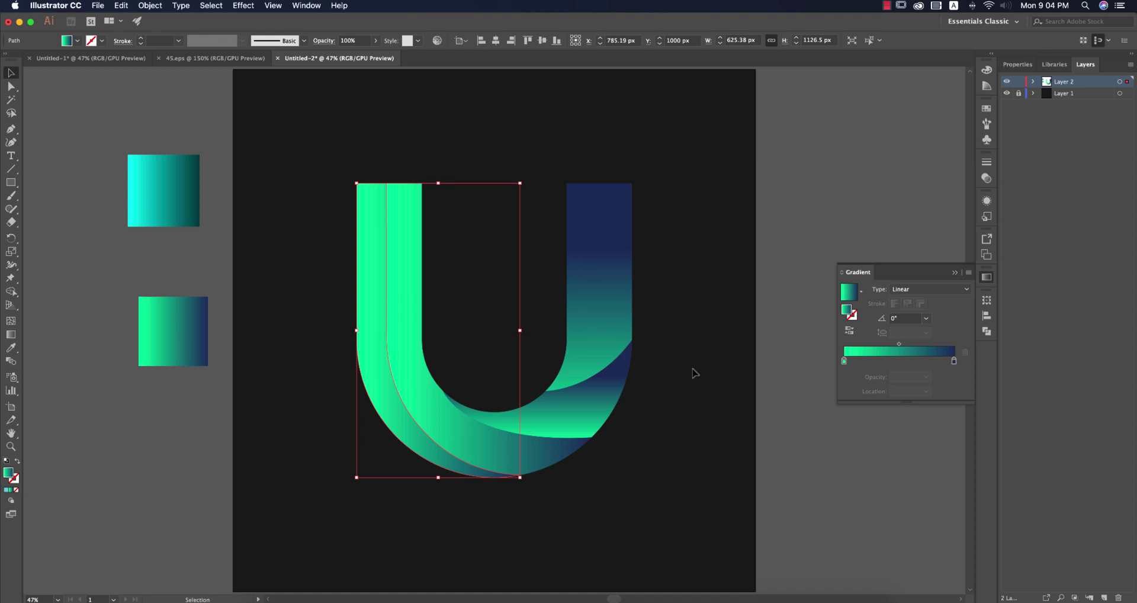
Apply a Multiply drop shadow: 81% opacity, 9 px X, 1 px Y, 11 px blur
{"action": "left_click", "coordinate": [244, 6]}
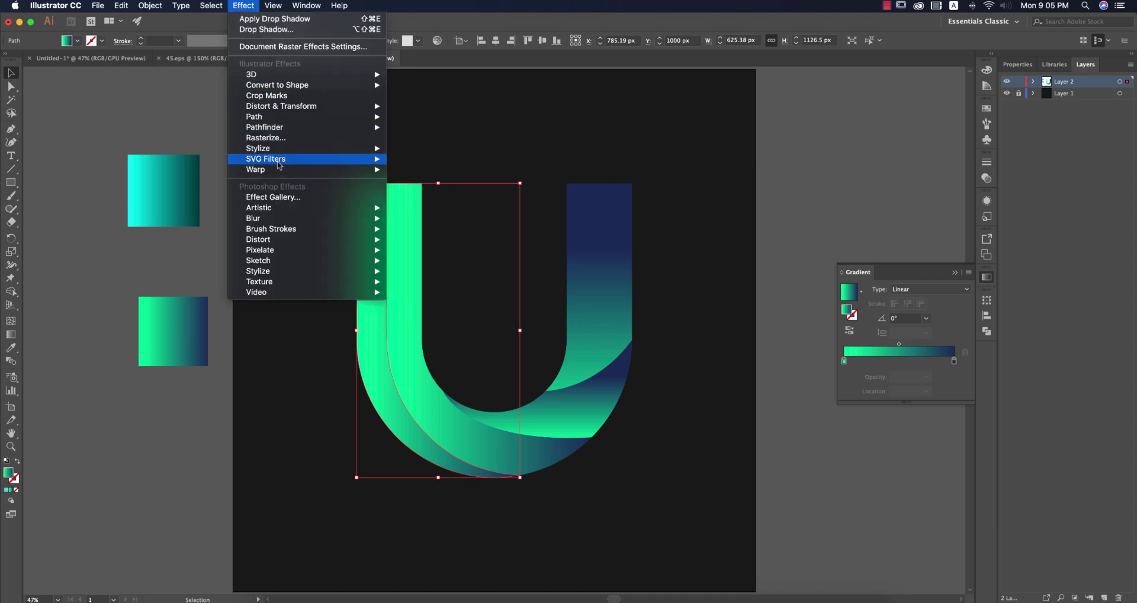
{"action": "mouse_move", "coordinate": [277, 129]}
{"action": "mouse_move", "coordinate": [279, 148]}
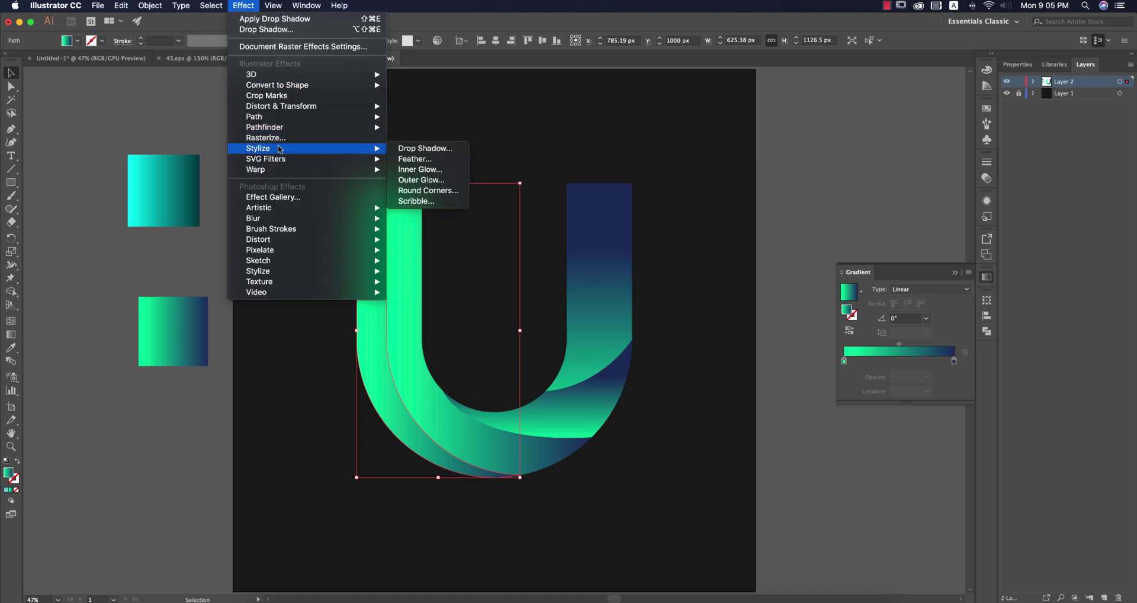
{"action": "left_click", "coordinate": [459, 150]}
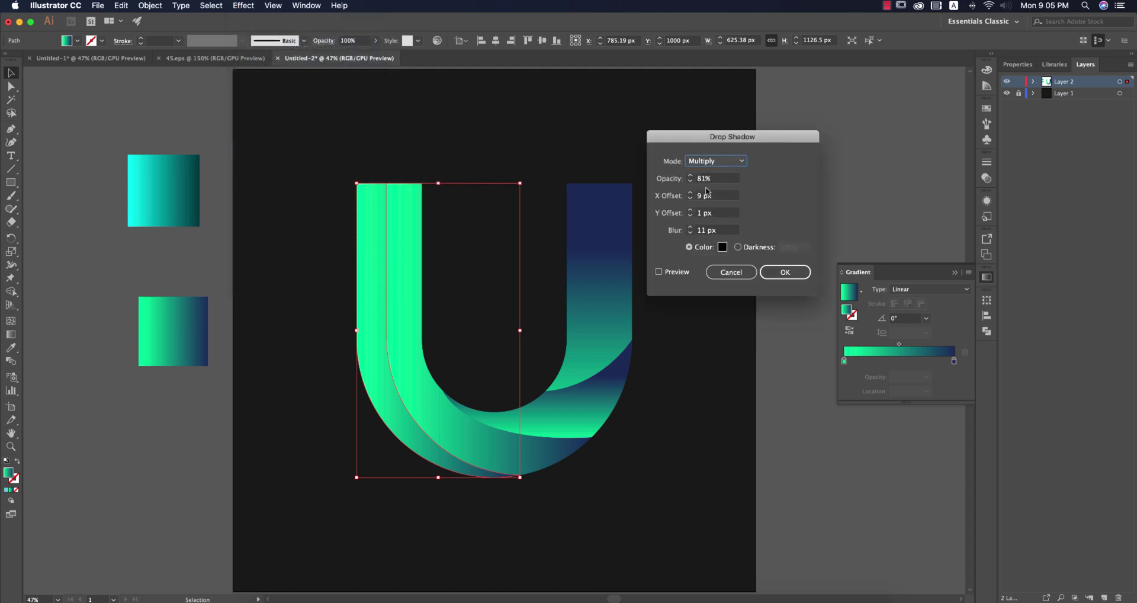
{"action": "left_click", "coordinate": [660, 272]}
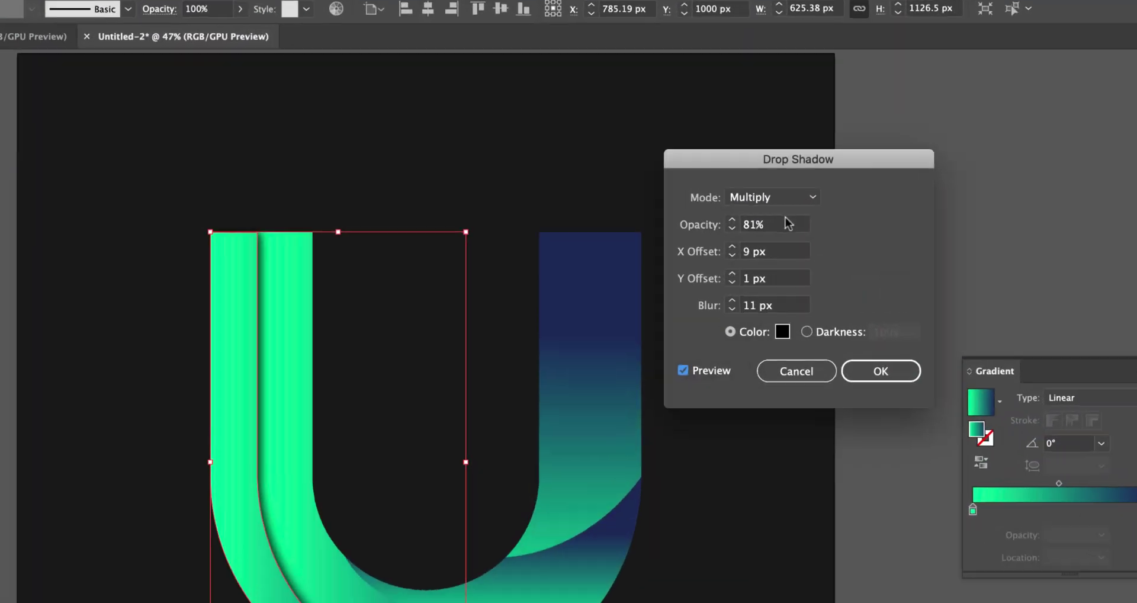
{"action": "left_click", "coordinate": [723, 176]}
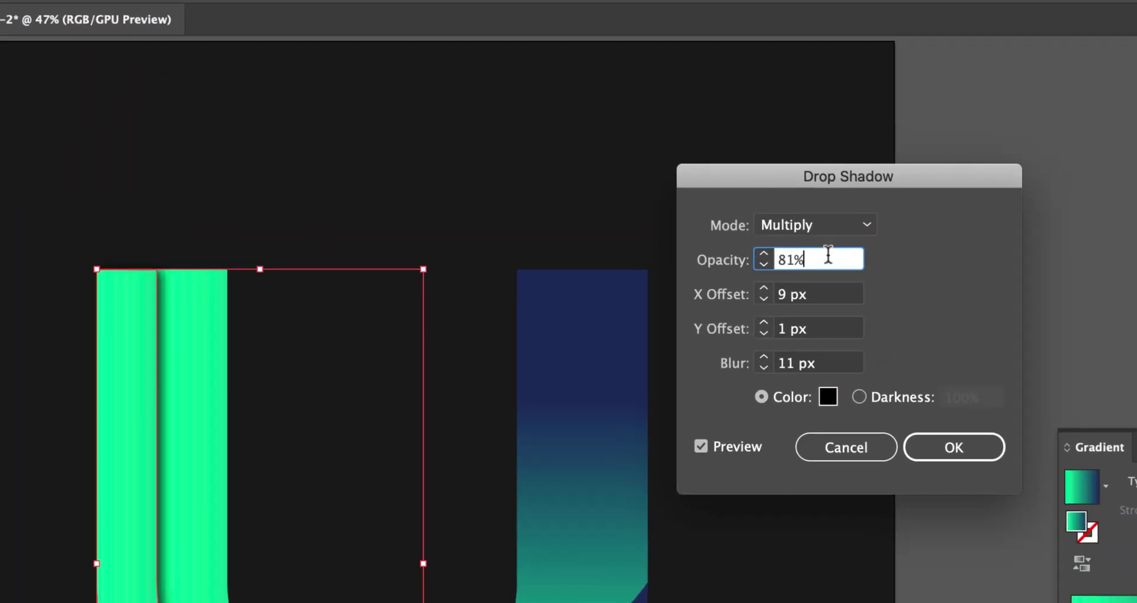
{"action": "left_click", "coordinate": [829, 295]}
{"action": "left_click", "coordinate": [829, 329]}
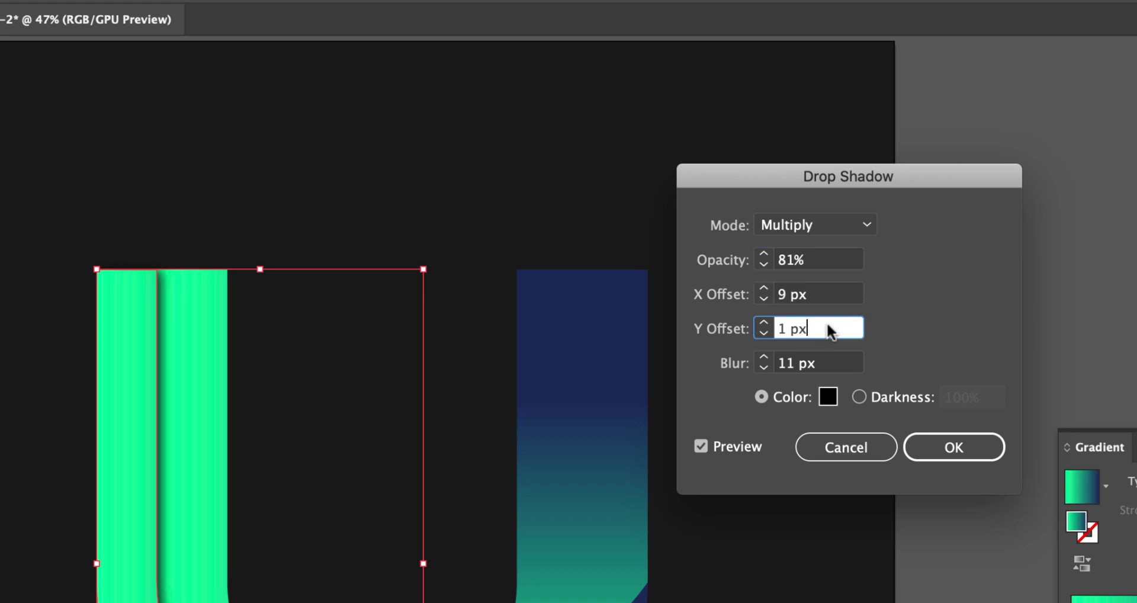
{"action": "left_click", "coordinate": [830, 362]}
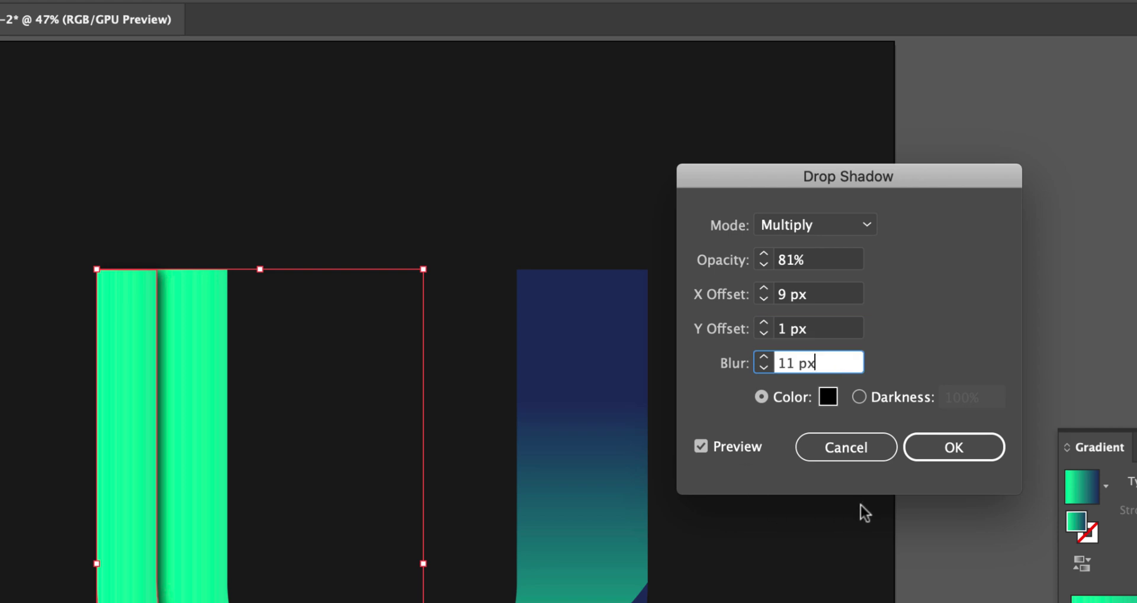
{"action": "left_click", "coordinate": [951, 454]}
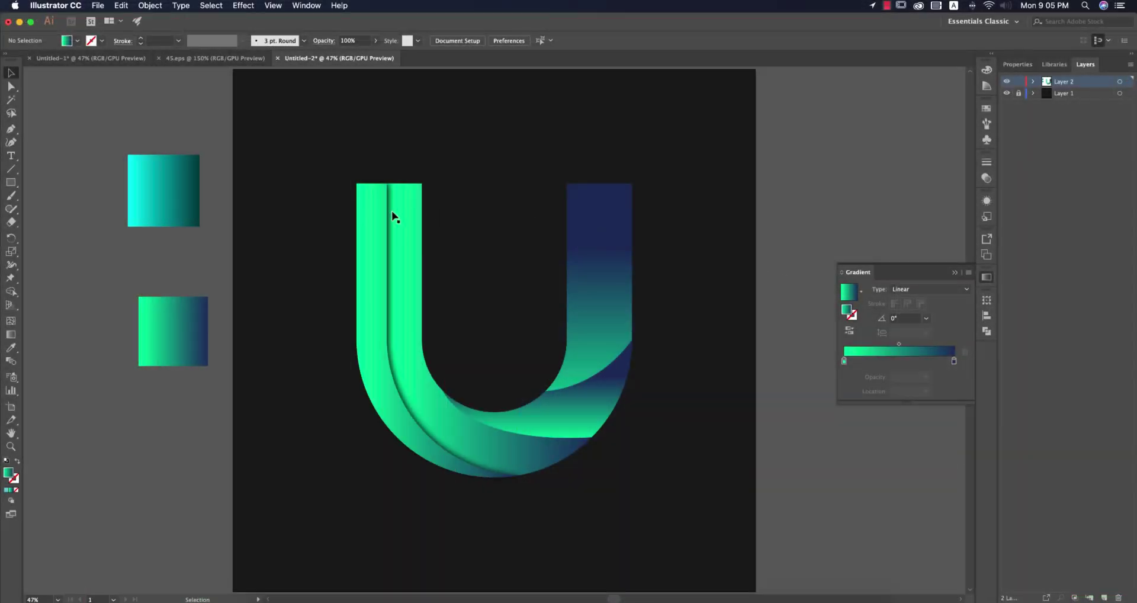
Apply the same drop shadow to the middle curved ribbon
{"action": "left_click", "coordinate": [560, 449]}
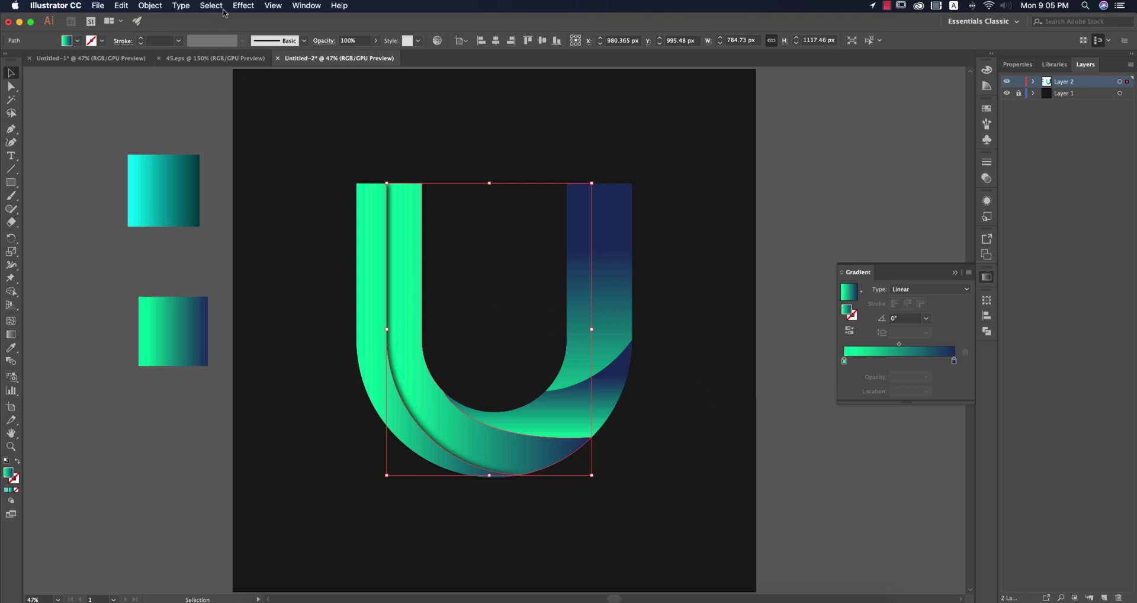
{"action": "left_click", "coordinate": [240, 8]}
{"action": "mouse_move", "coordinate": [271, 153]}
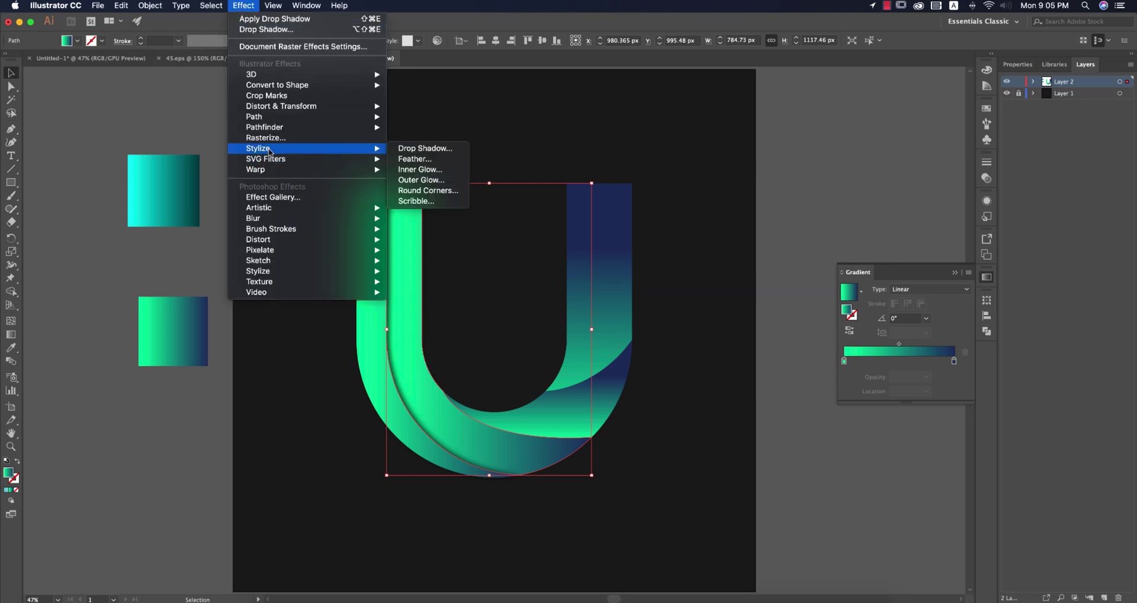
{"action": "left_click", "coordinate": [422, 148]}
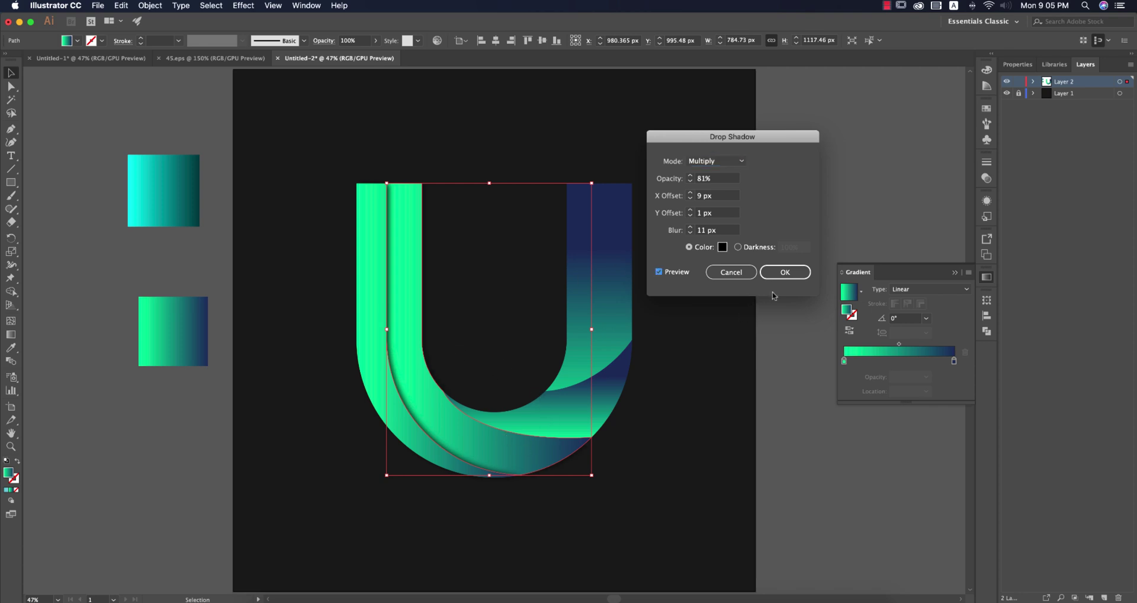
{"action": "left_click", "coordinate": [785, 271]}
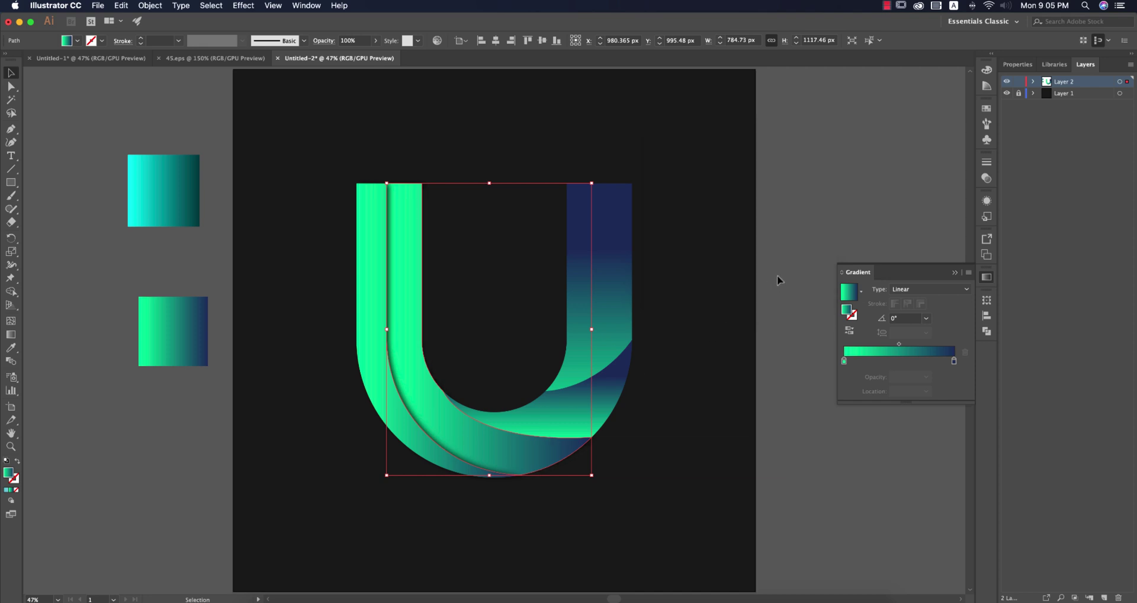
Move the diagonal-gradient inner curve up one level in Layer 2's stacking order
{"action": "left_click", "coordinate": [592, 404]}
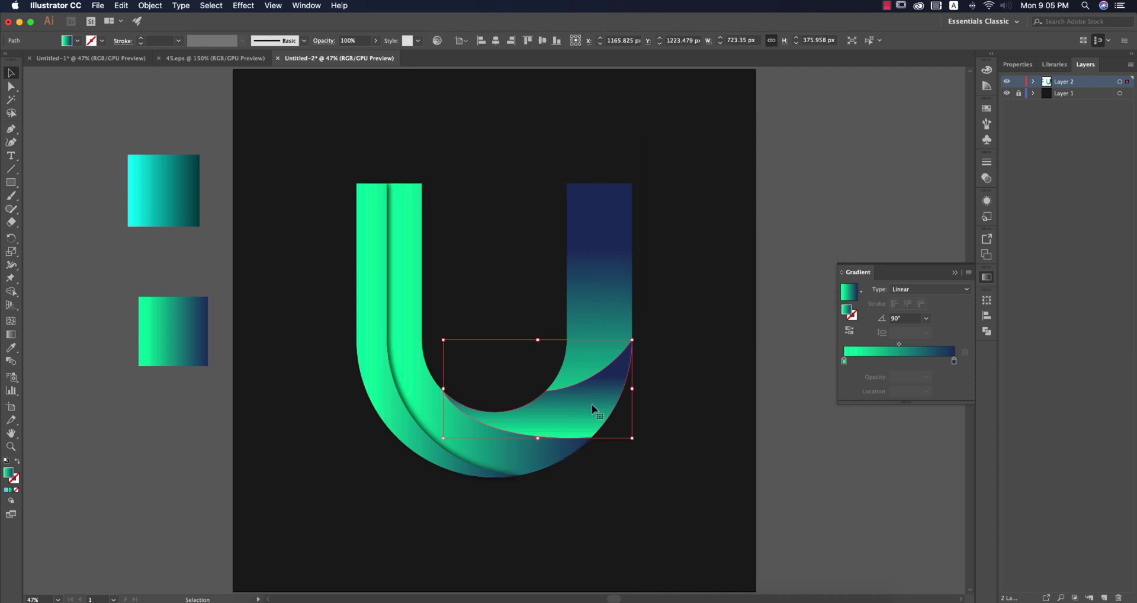
{"action": "left_click", "coordinate": [1034, 83]}
{"action": "left_click", "coordinate": [1043, 237]}
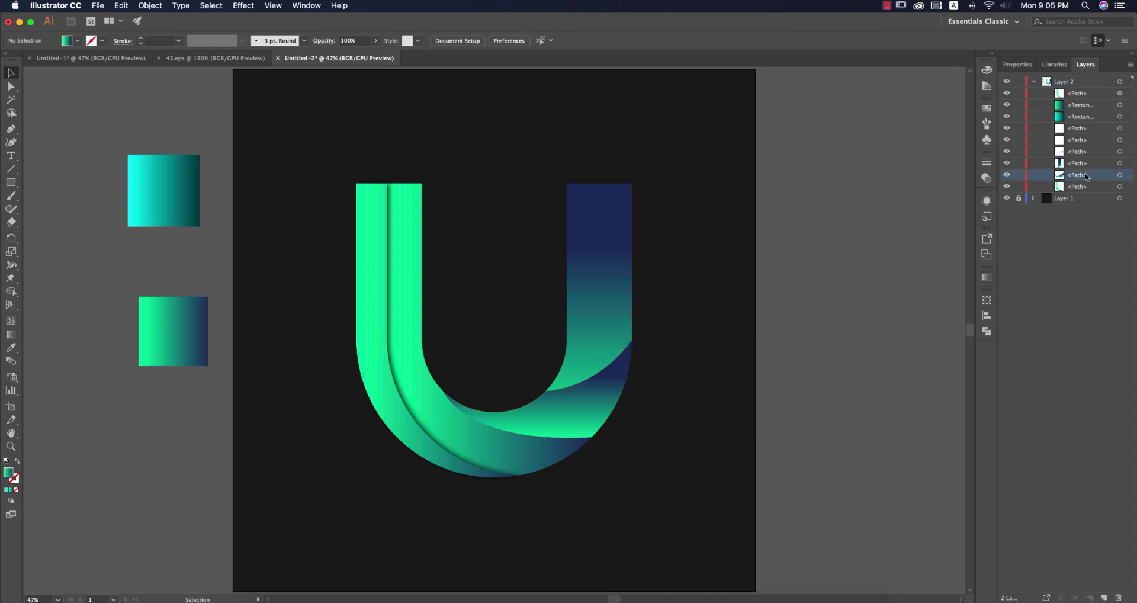
{"action": "left_click_drag", "start_coordinate": [1081, 173], "coordinate": [1084, 161]}
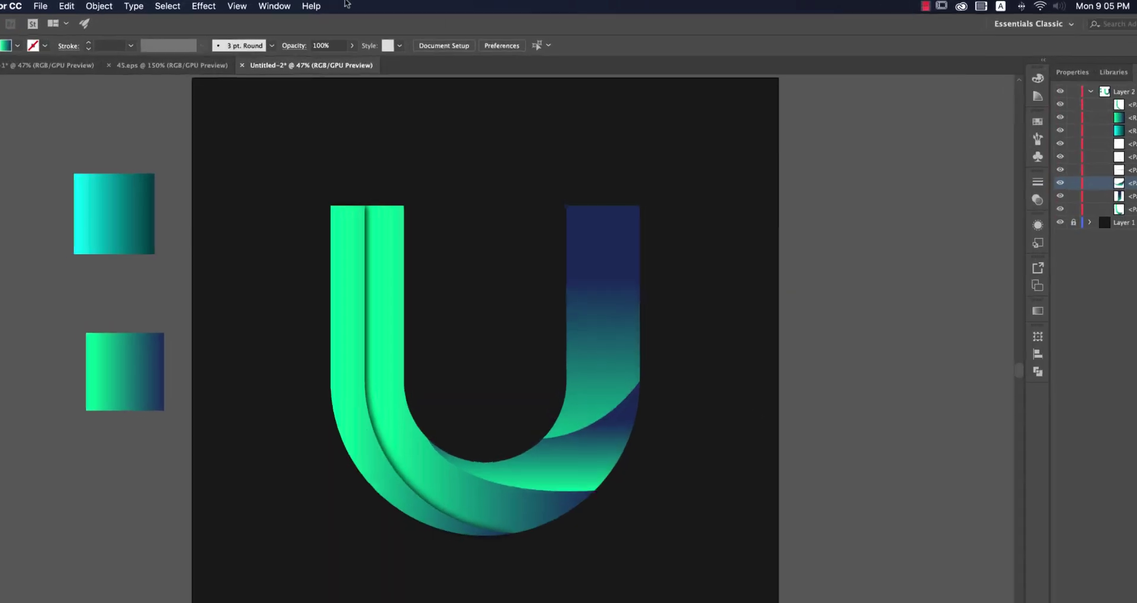
{"action": "left_click", "coordinate": [175, 8]}
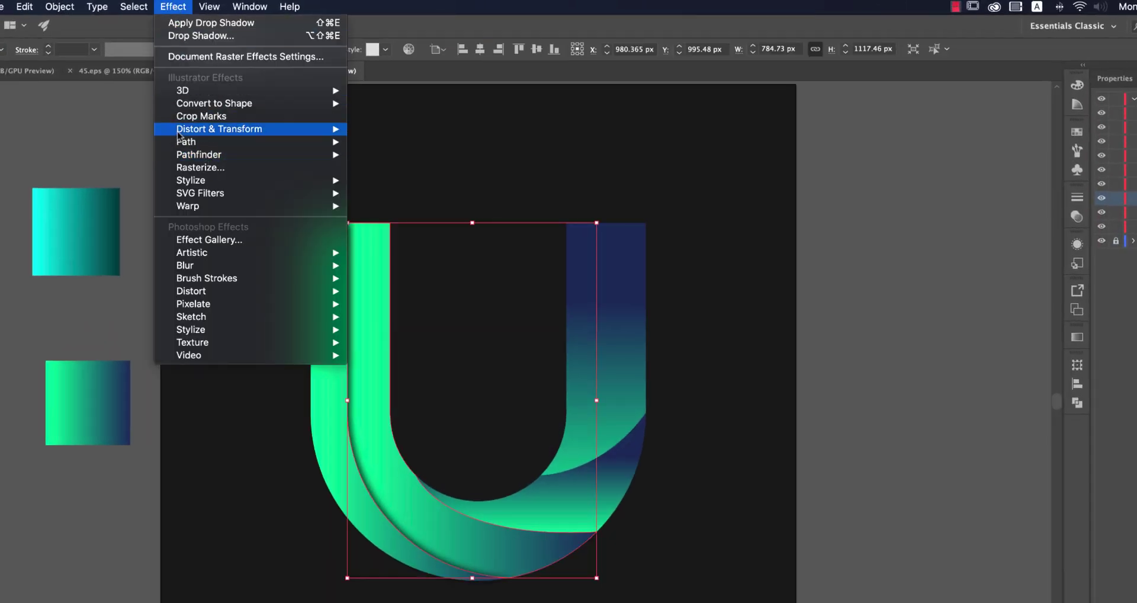
Open Drop Shadow with preview and set the X offset to 10 px
{"action": "mouse_move", "coordinate": [333, 184]}
{"action": "left_click", "coordinate": [392, 180]}
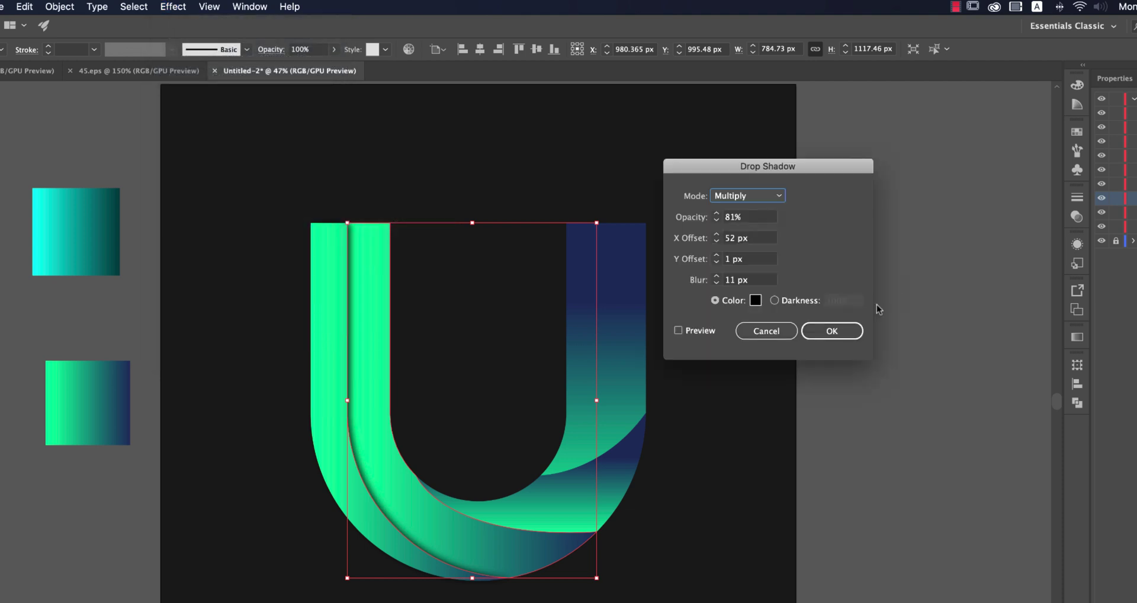
{"action": "left_click", "coordinate": [679, 331]}
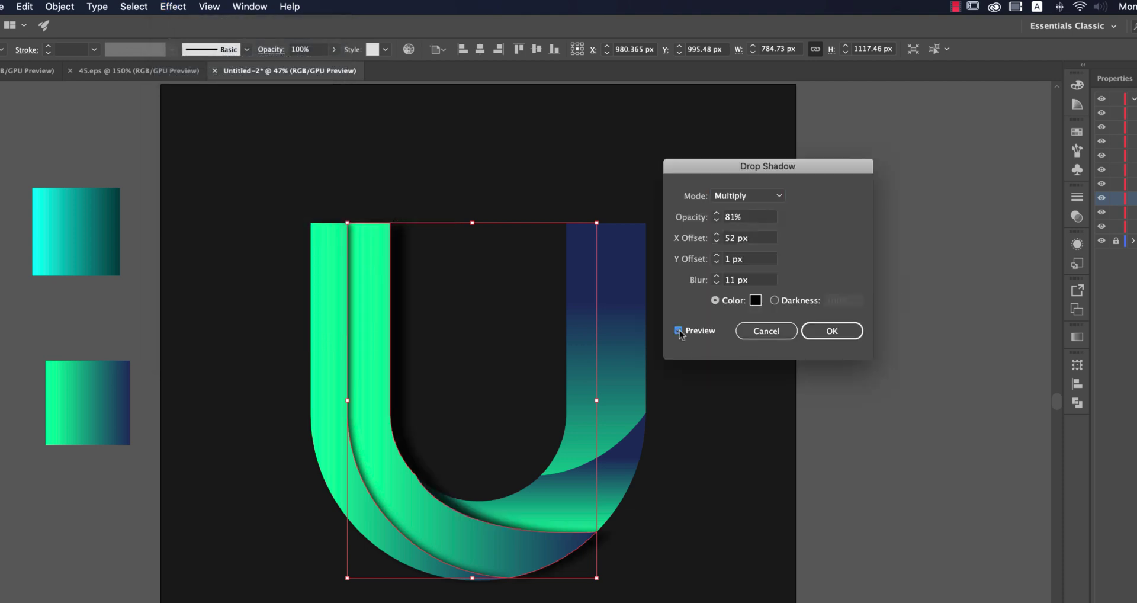
{"action": "left_click", "coordinate": [731, 240]}
{"action": "key", "text": "shift+Up"}
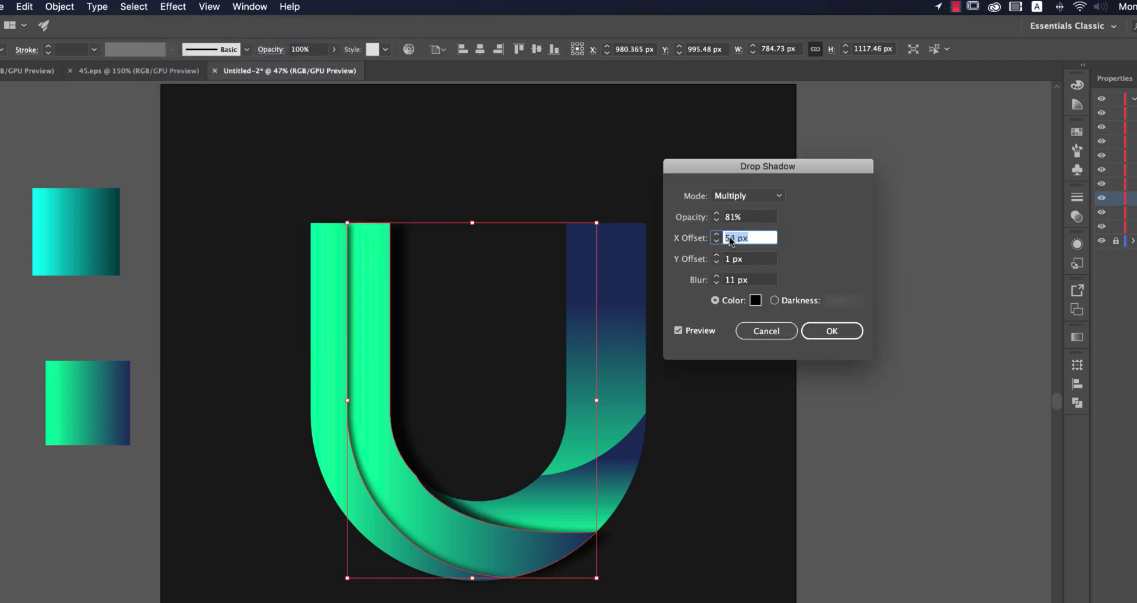
{"action": "key", "text": "shift+Down"}
{"action": "key", "text": "shift+Down"}
{"action": "key", "text": "shift+Down"}
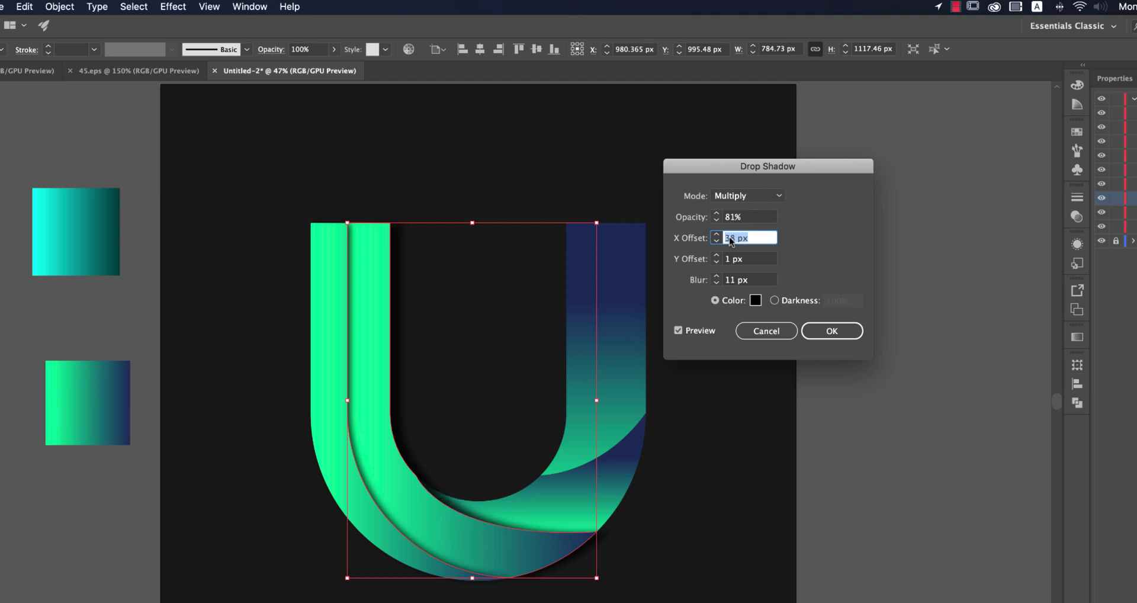
{"action": "key", "text": "shift+Down"}
{"action": "key", "text": "shift+Down"}
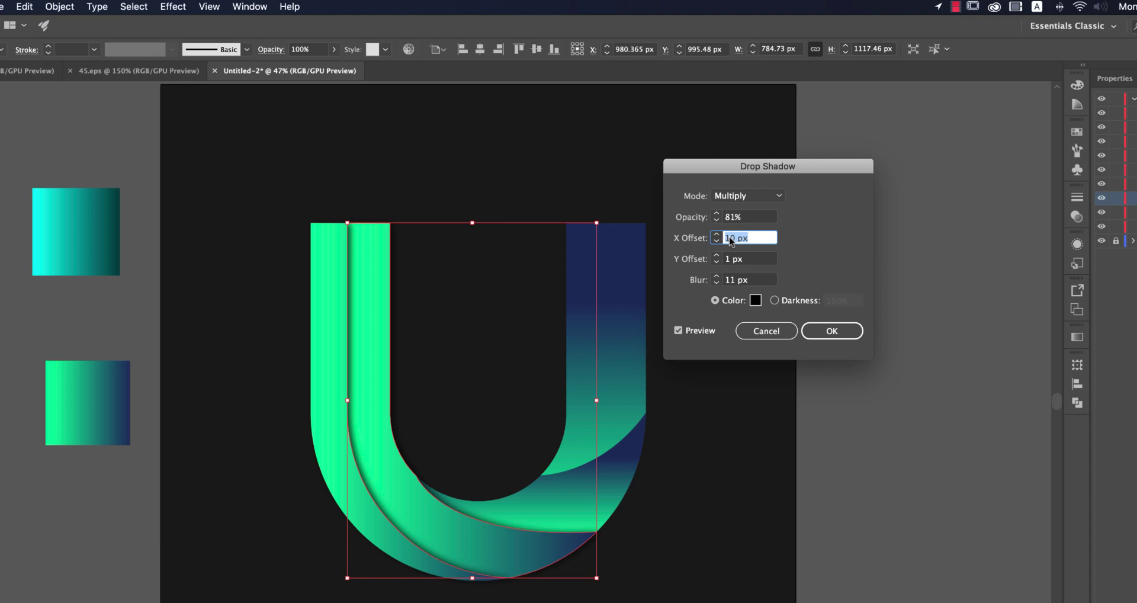
{"action": "left_click", "coordinate": [735, 263]}
Set the Y offset to -9 px and apply the shadow
{"action": "key", "text": "super+a"}
{"action": "type", "text": "10"}
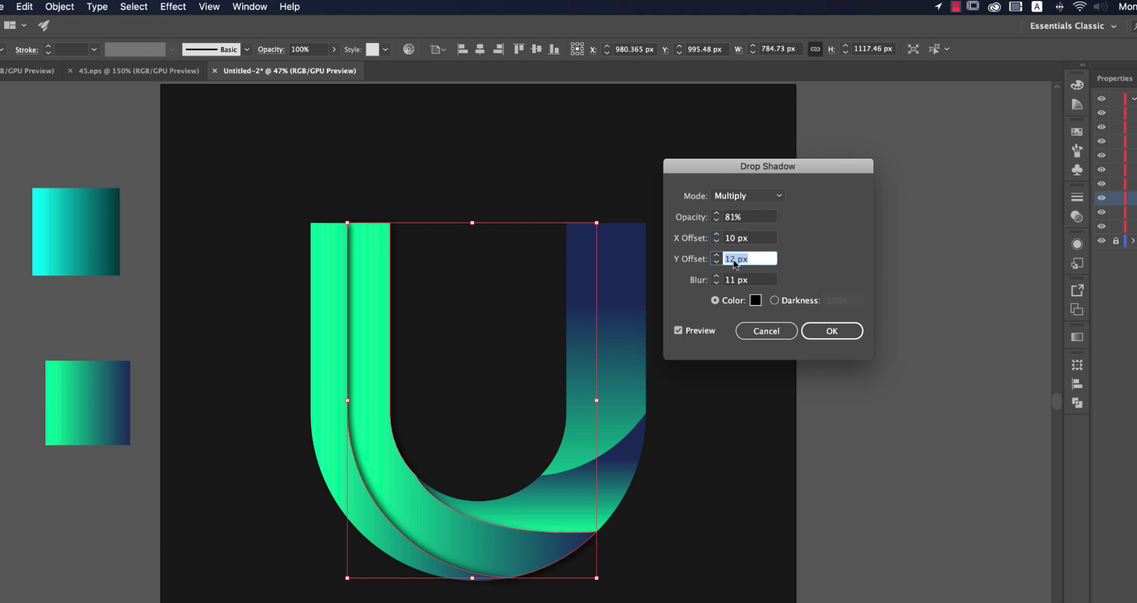
{"action": "key", "text": "shift+Down"}
{"action": "key", "text": "shift+Down"}
{"action": "key", "text": "shift+Down"}
{"action": "key", "text": "shift+Down"}
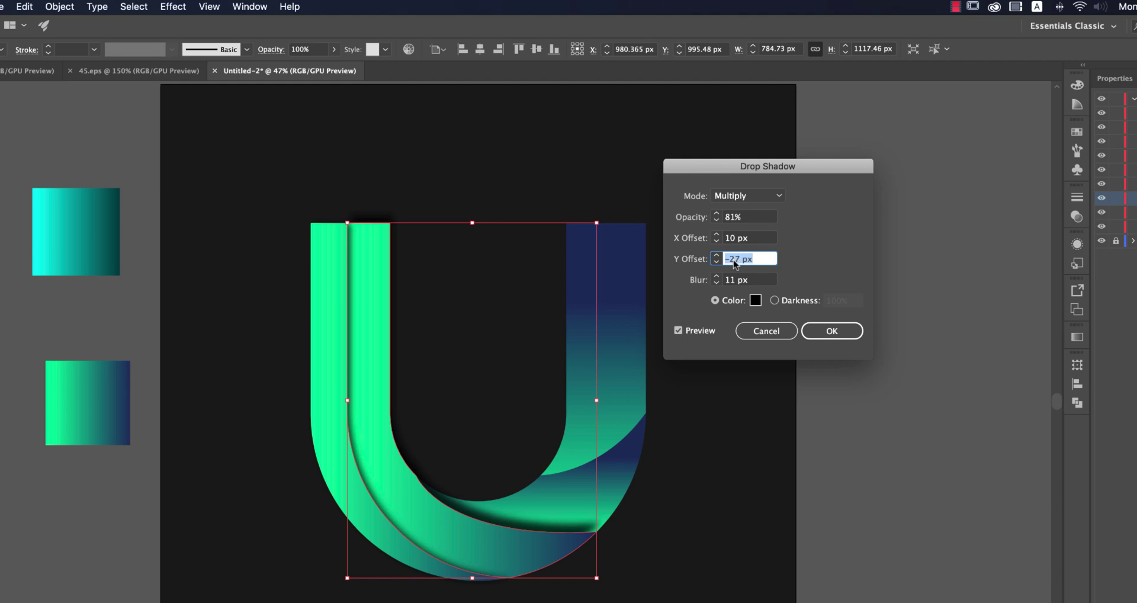
{"action": "key", "text": "shift+Up"}
{"action": "key", "text": "Up"}
{"action": "key", "text": "Up"}
{"action": "key", "text": "Up"}
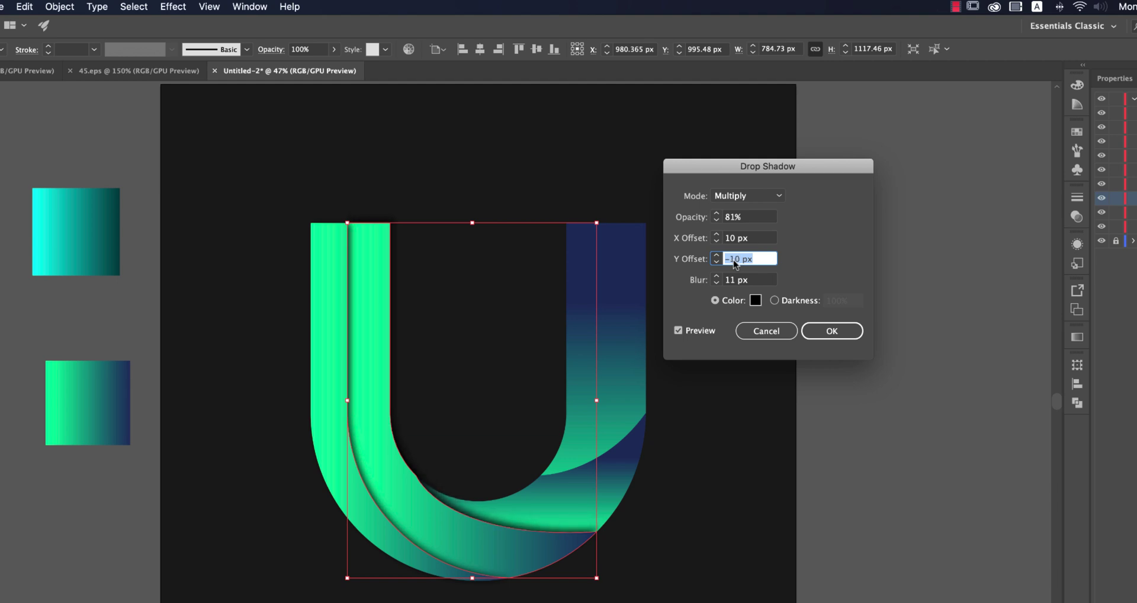
{"action": "key", "text": "Up"}
{"action": "left_click", "coordinate": [733, 238]}
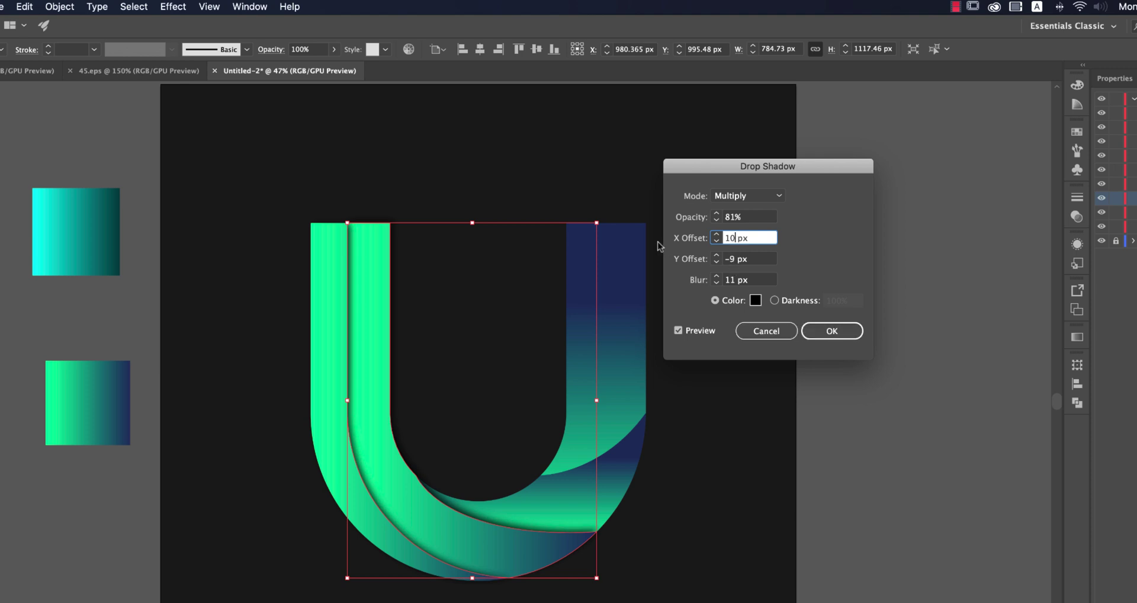
{"action": "left_click", "coordinate": [843, 337]}
{"action": "left_click", "coordinate": [850, 333]}
{"action": "left_click", "coordinate": [851, 333]}
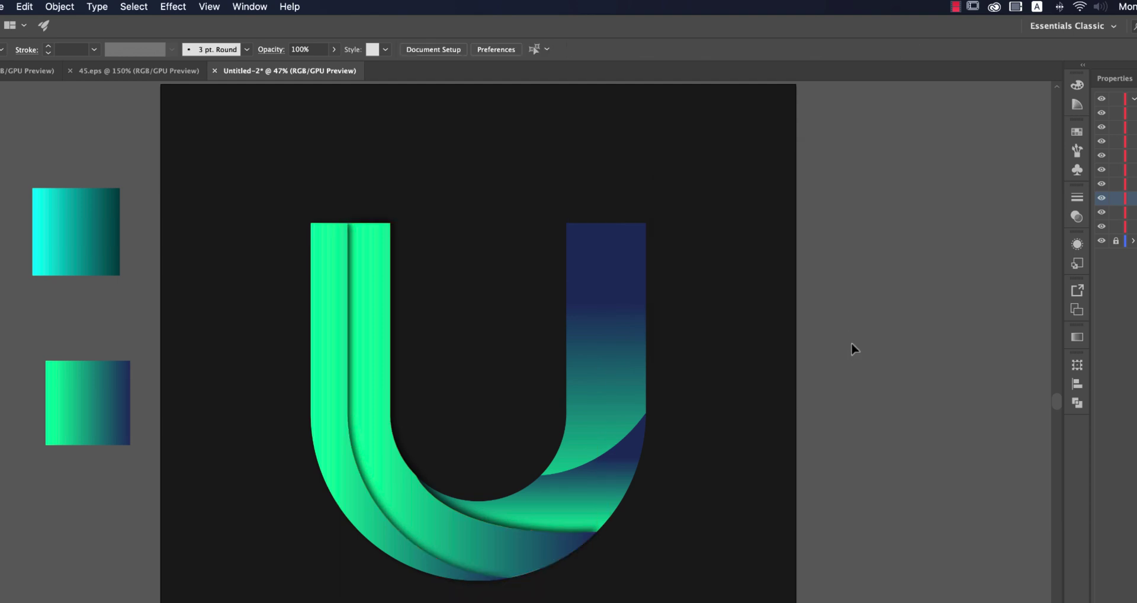
Reverse the right arm's gradient in the Gradient panel
{"action": "left_click", "coordinate": [561, 468]}
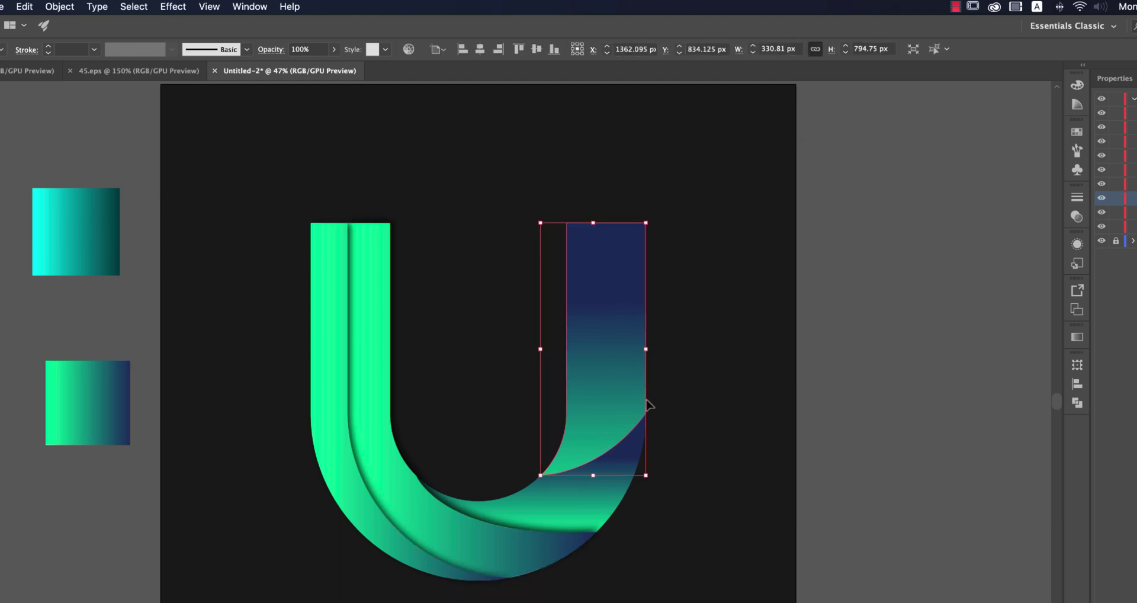
{"action": "key", "text": "super+F9"}
{"action": "left_click", "coordinate": [911, 403]}
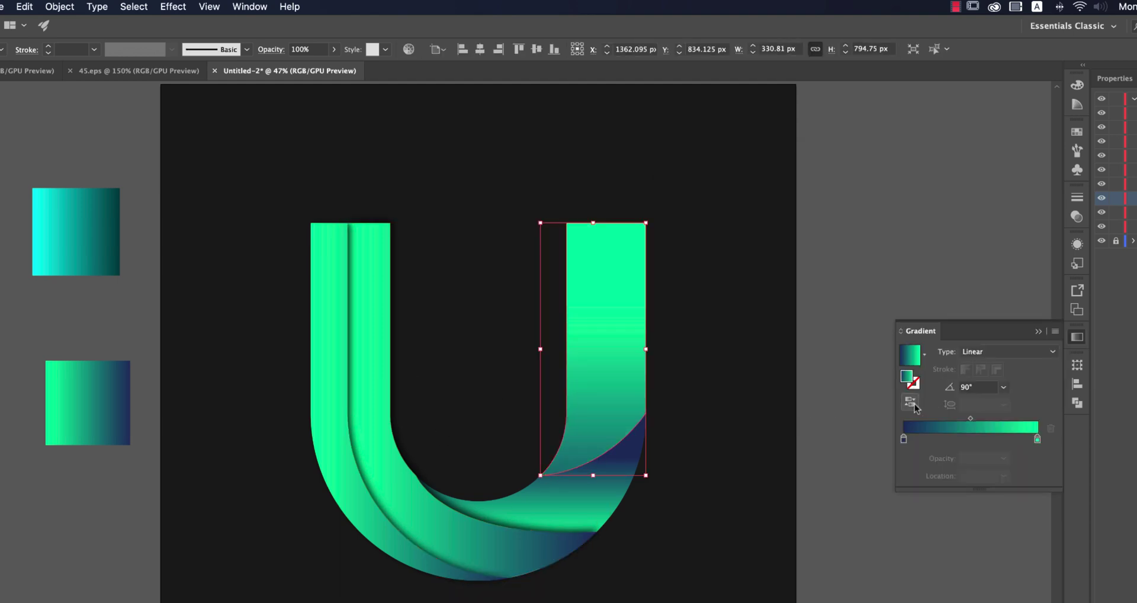
{"action": "left_click", "coordinate": [851, 394]}
Redraw the lower curve's gradient to run horizontally from its left end
{"action": "left_click", "coordinate": [609, 487]}
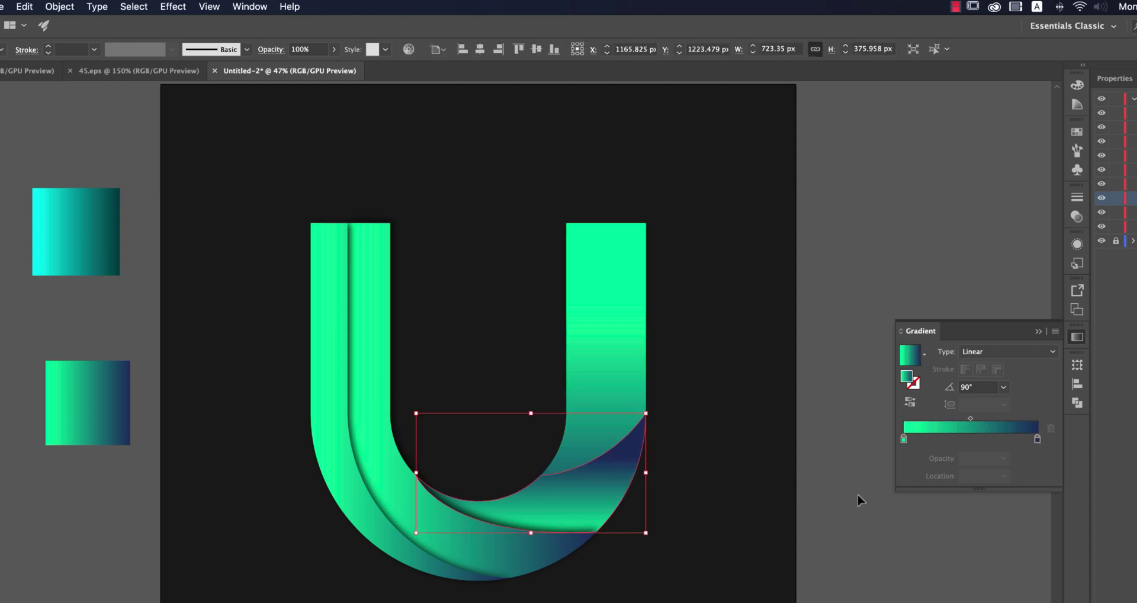
{"action": "key", "text": "g"}
{"action": "mouse_move", "coordinate": [599, 452]}
{"action": "left_mouse_down"}
{"action": "mouse_move", "coordinate": [593, 531]}
{"action": "mouse_move", "coordinate": [647, 490]}
{"action": "mouse_move", "coordinate": [619, 392]}
{"action": "left_mouse_up"}
{"action": "left_click_drag", "start_coordinate": [498, 502], "coordinate": [703, 500]}
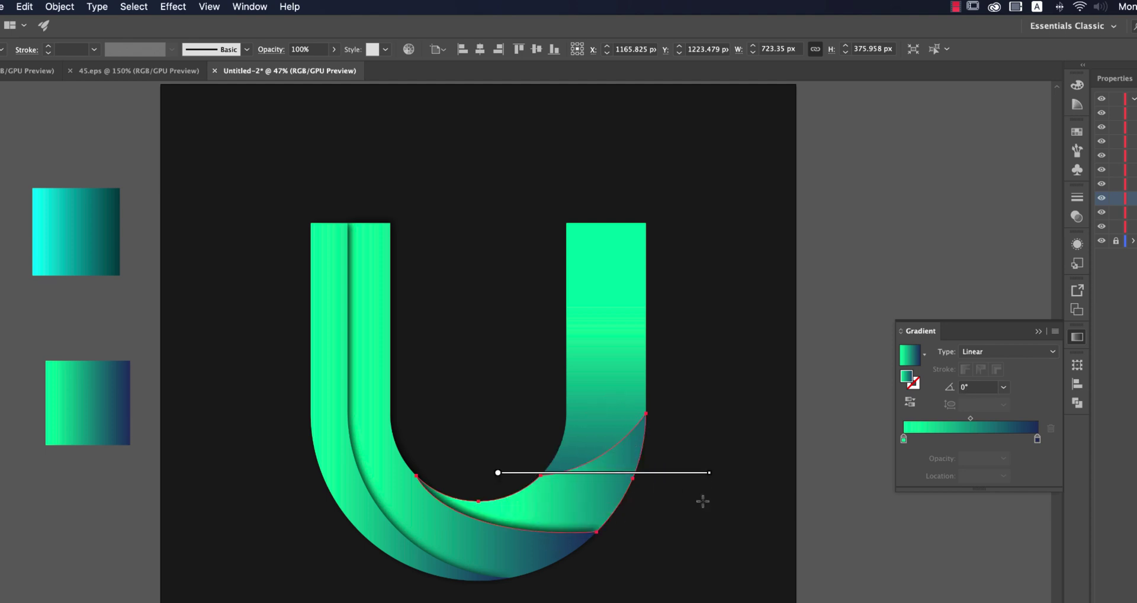
{"action": "left_click", "coordinate": [1039, 332]}
{"action": "key", "text": "v"}
{"action": "left_click", "coordinate": [20, 145]}
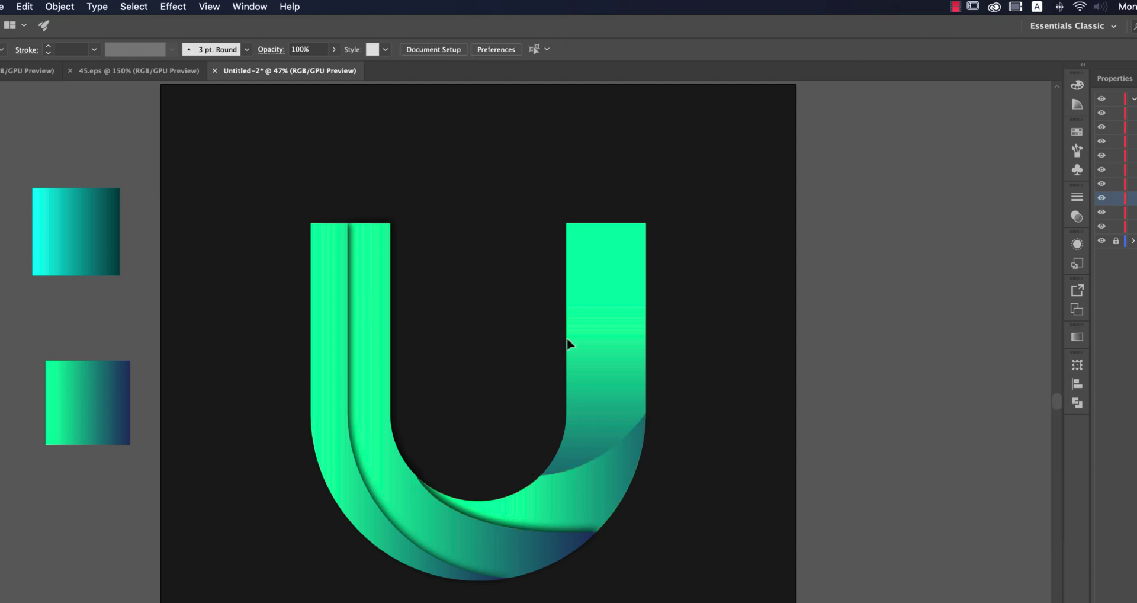
Drag the right arm's gradient vertically so green sits at the top
{"action": "left_click", "coordinate": [648, 397]}
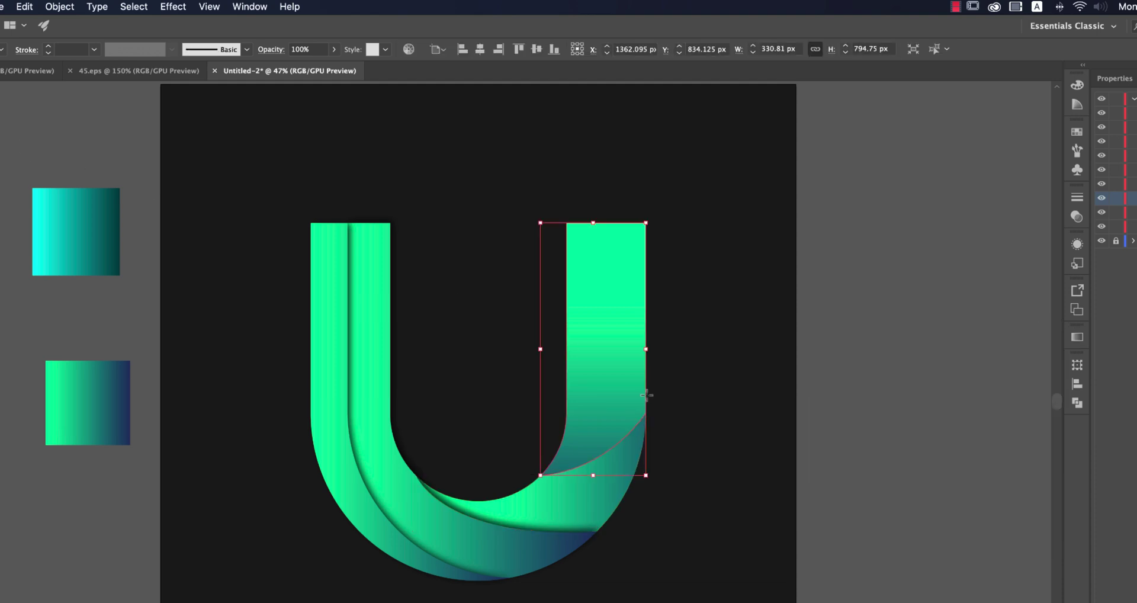
{"action": "key", "text": "g"}
{"action": "left_click_drag", "start_coordinate": [597, 370], "coordinate": [601, 331]}
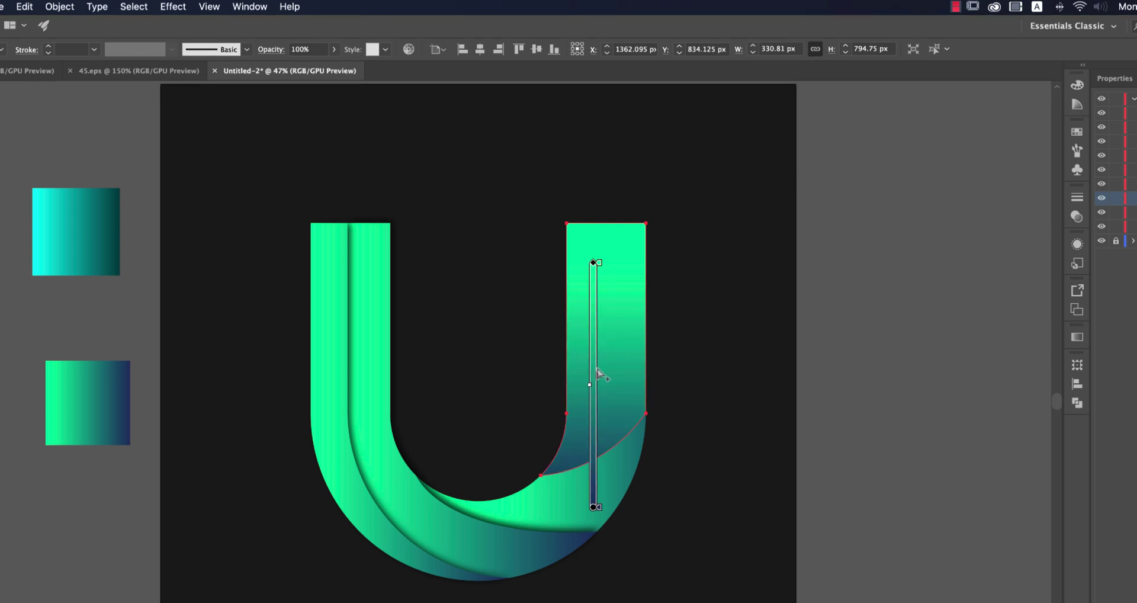
{"action": "left_click_drag", "start_coordinate": [594, 373], "coordinate": [592, 487]}
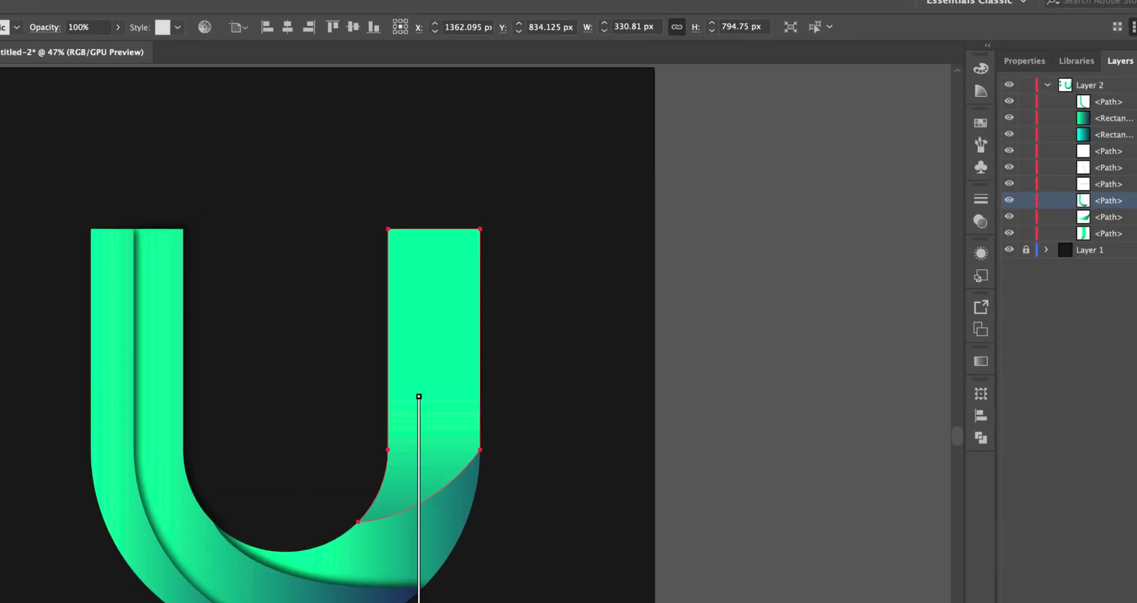
{"action": "key", "text": "v"}
{"action": "left_click", "coordinate": [329, 482]}
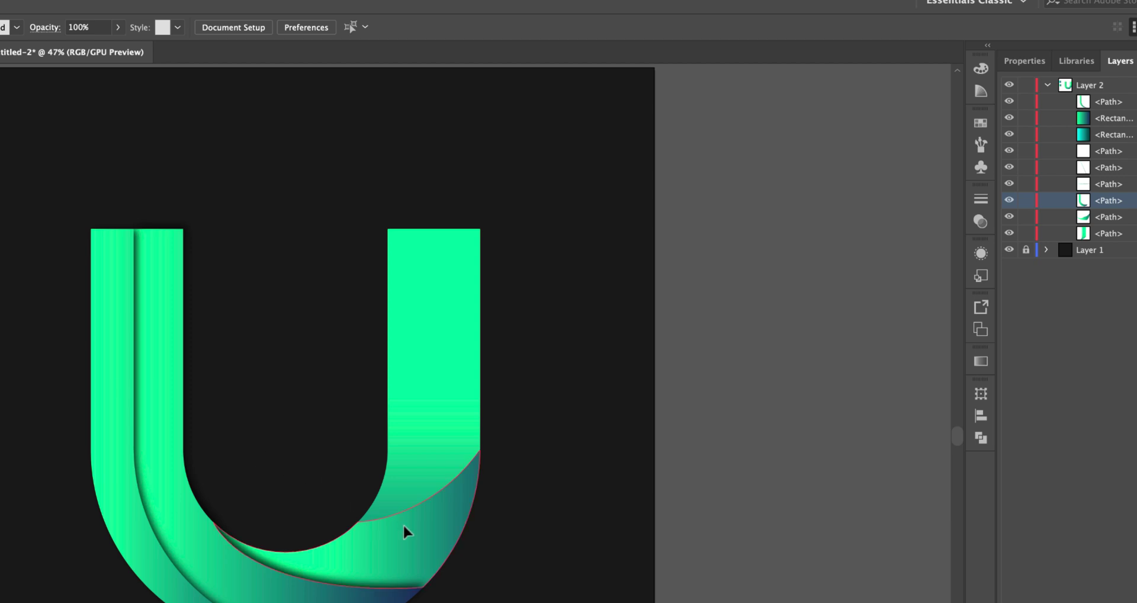
Identify the lower curve in Layers and raise it one level
{"action": "left_click", "coordinate": [406, 532]}
{"action": "left_click", "coordinate": [1009, 200]}
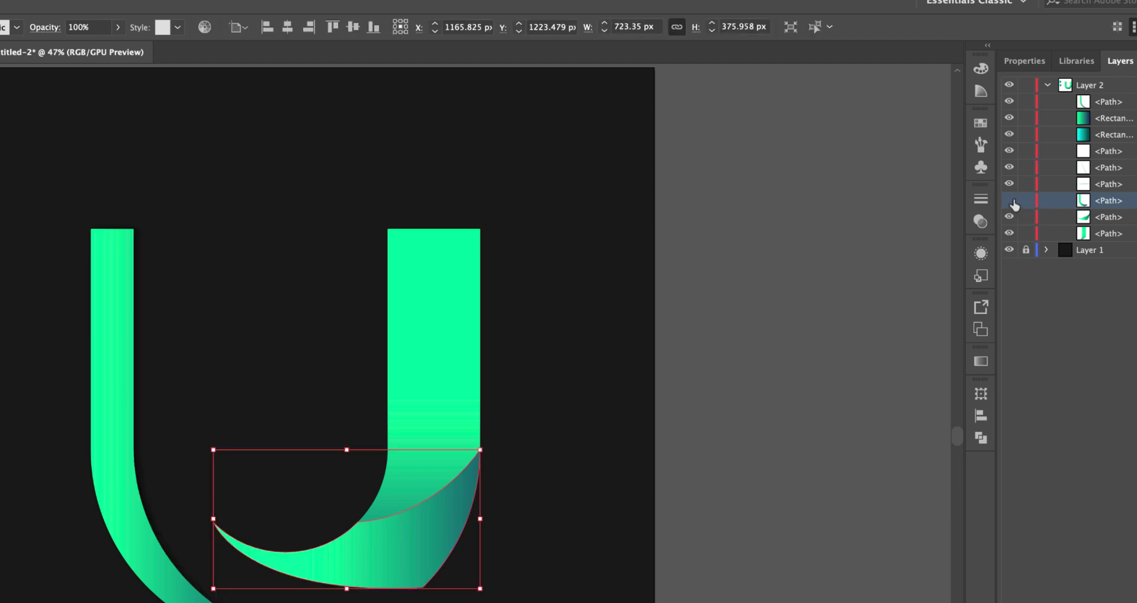
{"action": "left_click", "coordinate": [1009, 200]}
{"action": "left_click", "coordinate": [1010, 218]}
{"action": "left_click", "coordinate": [1010, 218]}
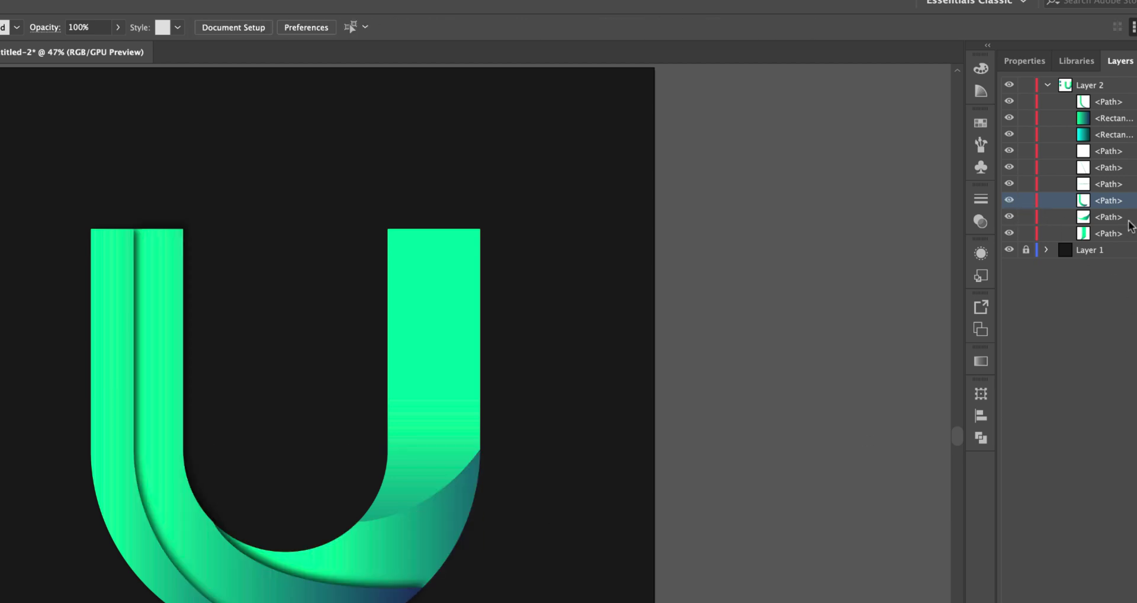
{"action": "left_click", "coordinate": [1127, 220]}
{"action": "left_click_drag", "start_coordinate": [1118, 199], "coordinate": [1117, 199]}
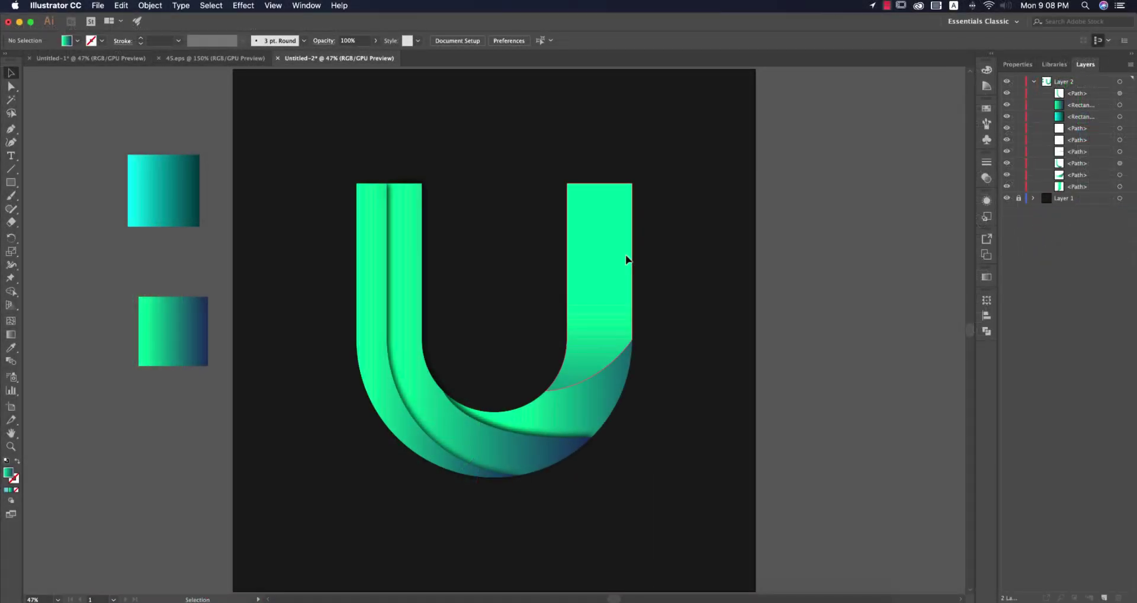
Apply the 81% Multiply drop shadow (10 px, -9 px, 11 px blur) to the lower curve
{"action": "left_click", "coordinate": [628, 259]}
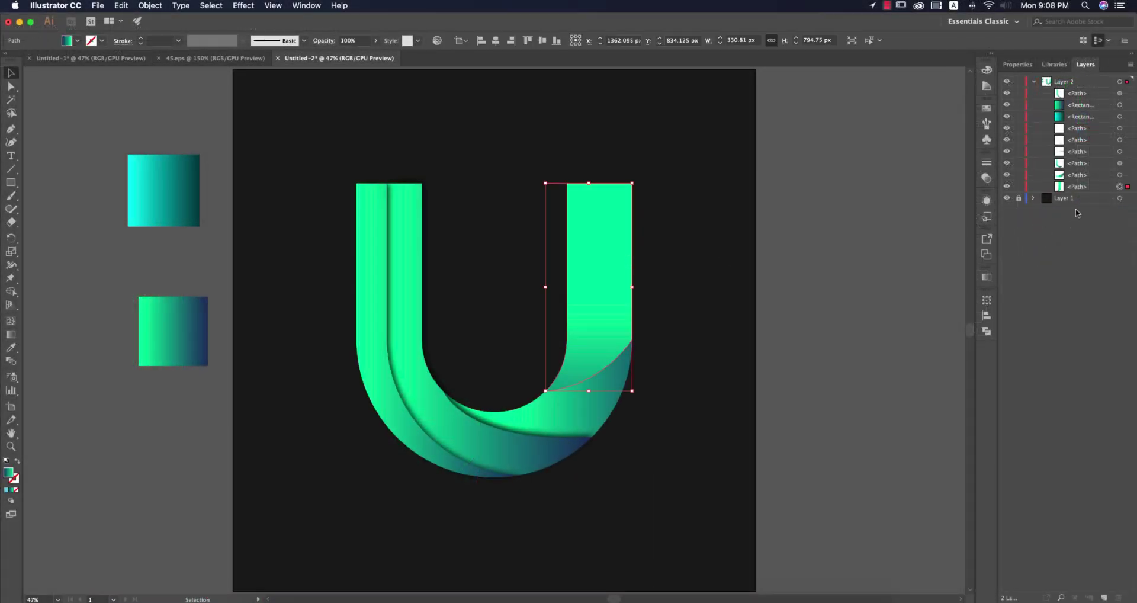
{"action": "left_click_drag", "start_coordinate": [604, 254], "coordinate": [760, 225]}
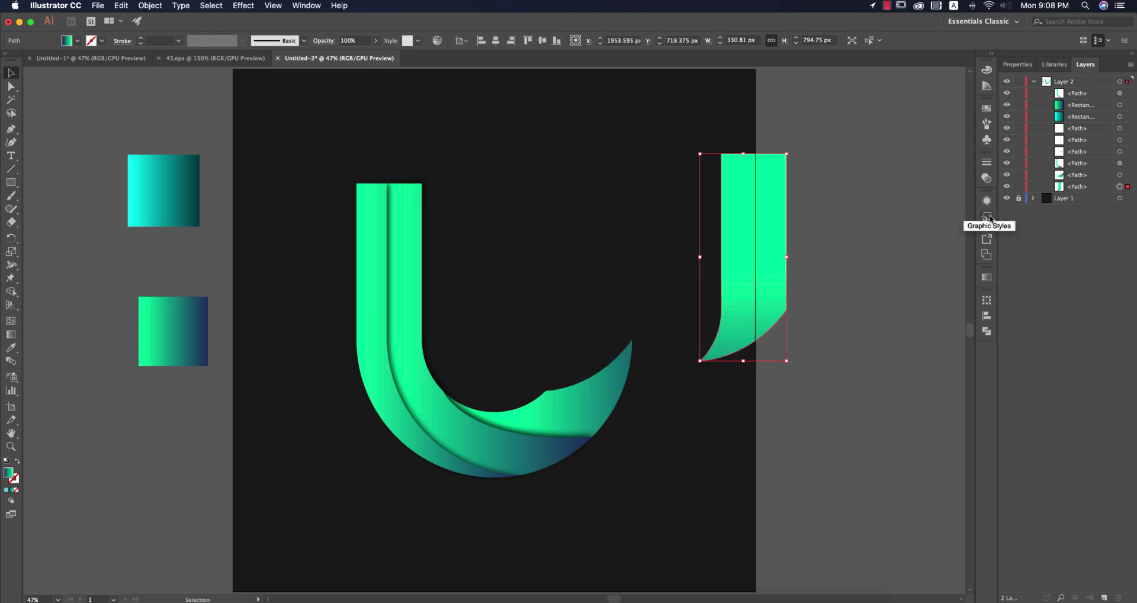
{"action": "key", "text": "super+z"}
{"action": "left_click", "coordinate": [581, 388]}
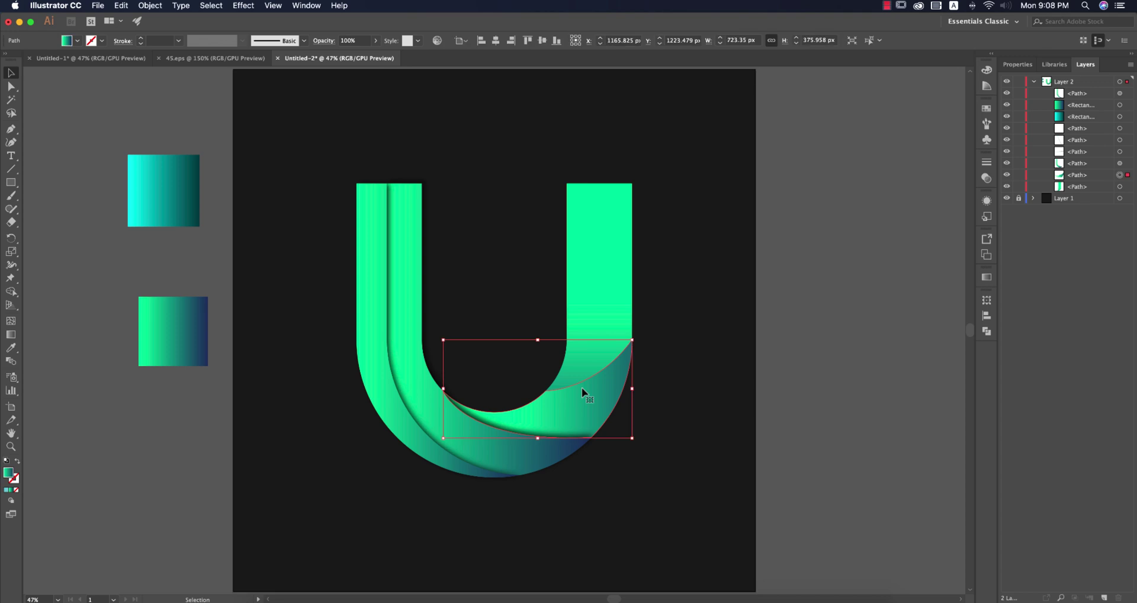
{"action": "left_click", "coordinate": [242, 5]}
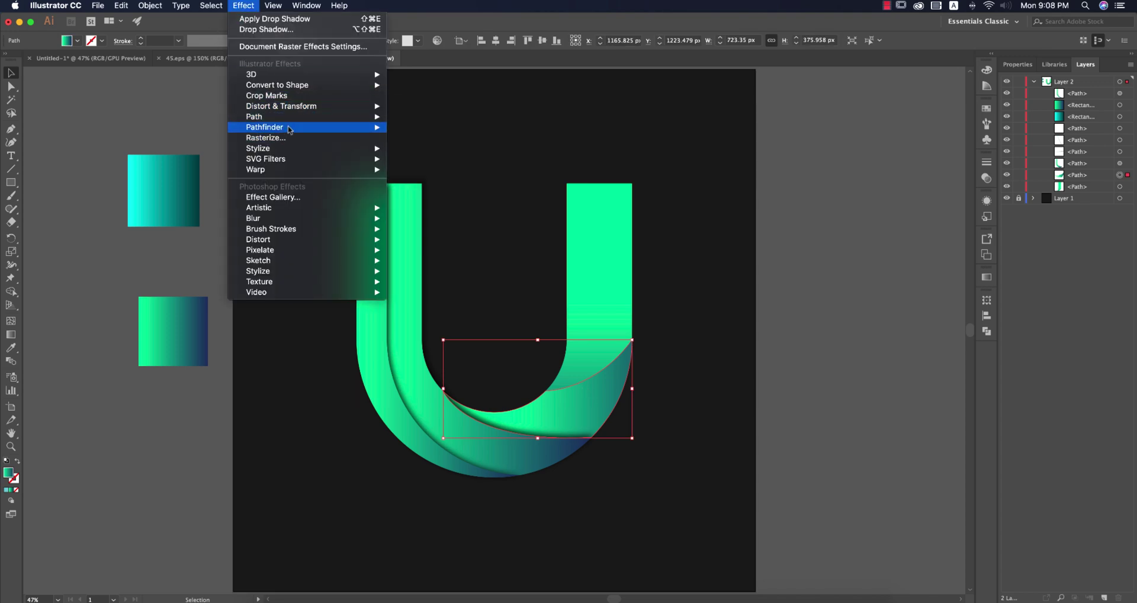
{"action": "left_click", "coordinate": [408, 148]}
{"action": "left_click", "coordinate": [659, 272]}
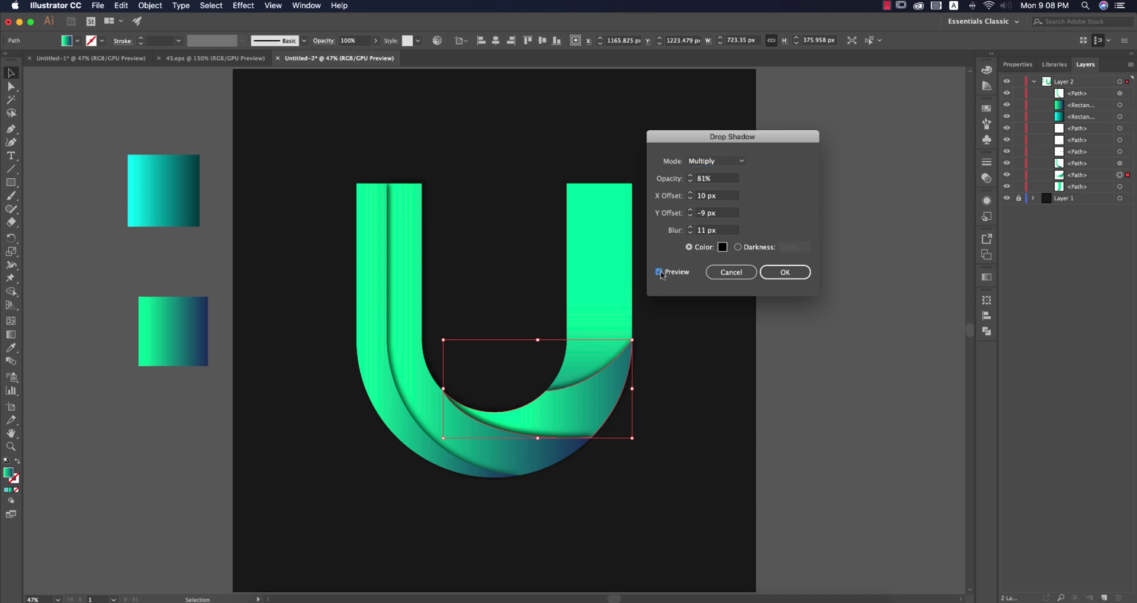
{"action": "left_click", "coordinate": [785, 272]}
{"action": "left_click", "coordinate": [552, 483]}
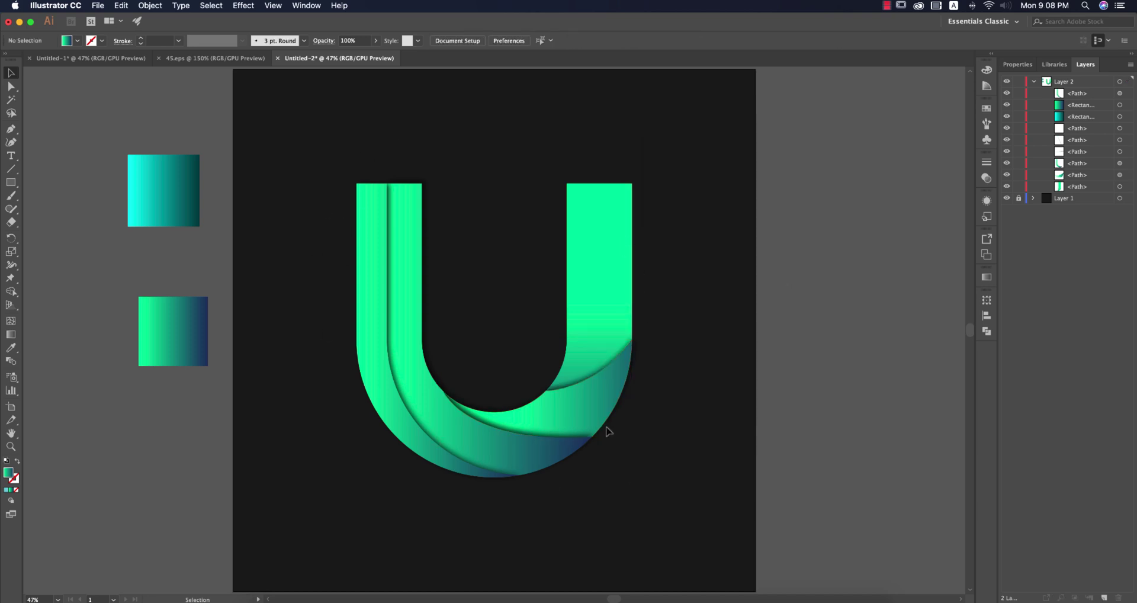
{"action": "left_click", "coordinate": [89, 58]}
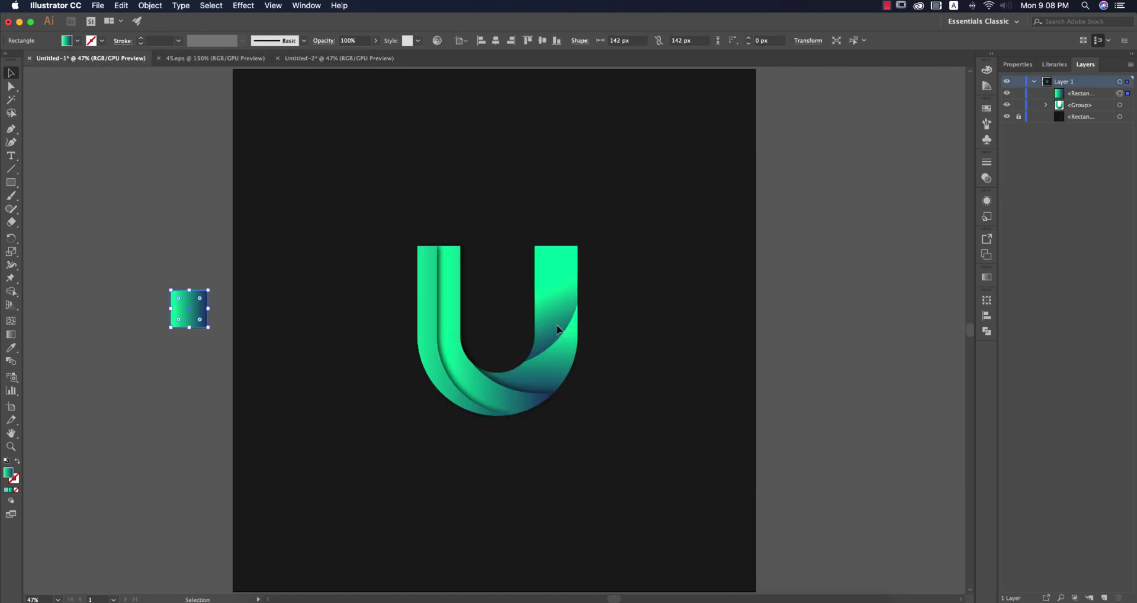
{"action": "left_click", "coordinate": [317, 59]}
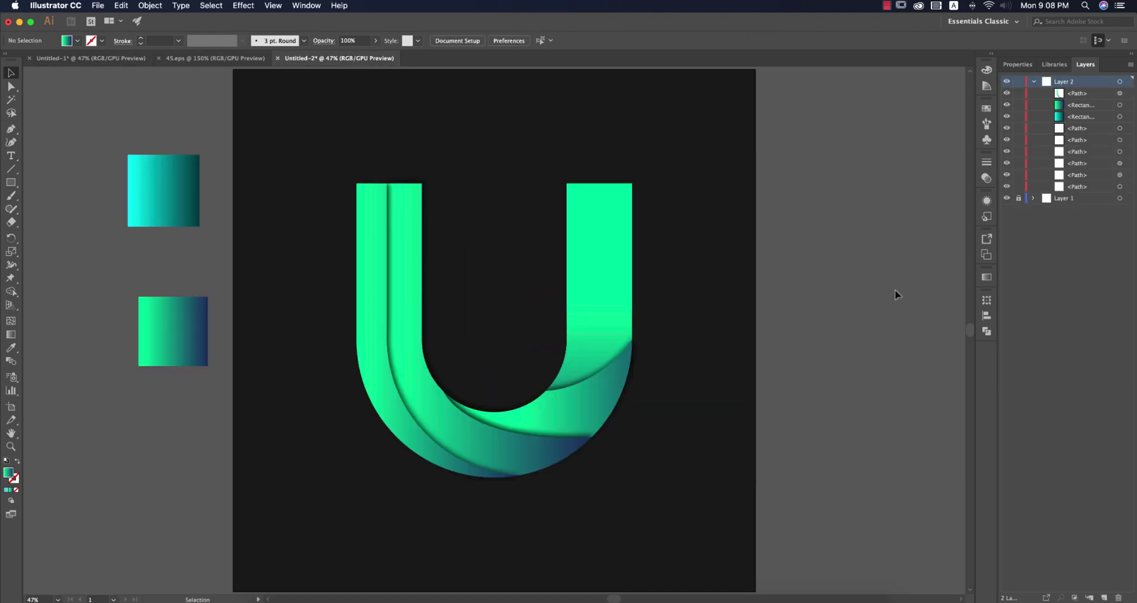